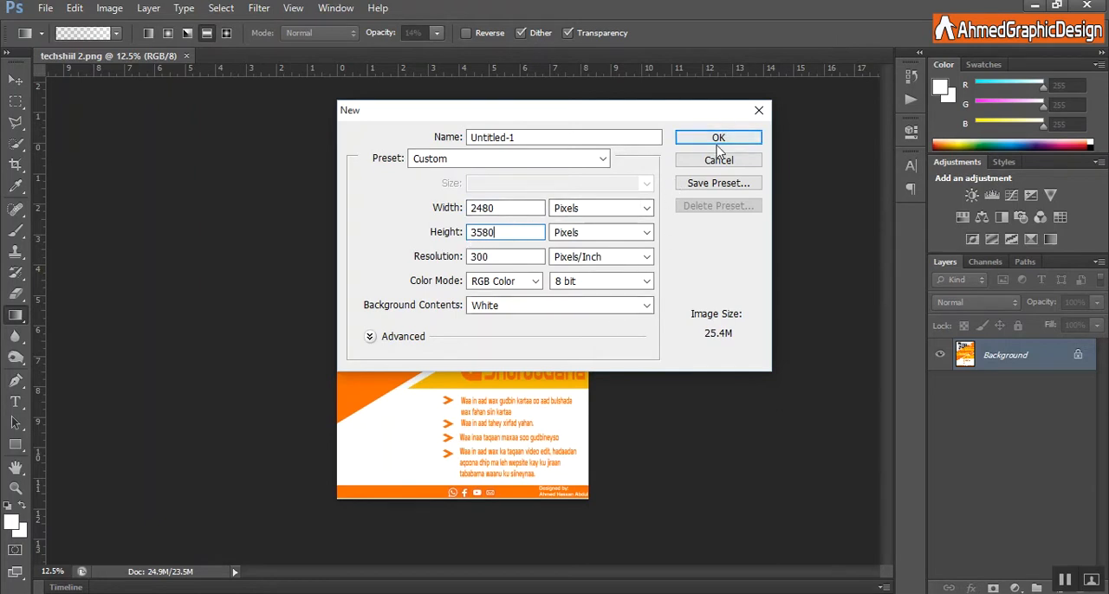
Name the new 2480 × 3580 pixel document techshiil and create it.
click(615, 135)
key(BackSpace)
key(BackSpace)
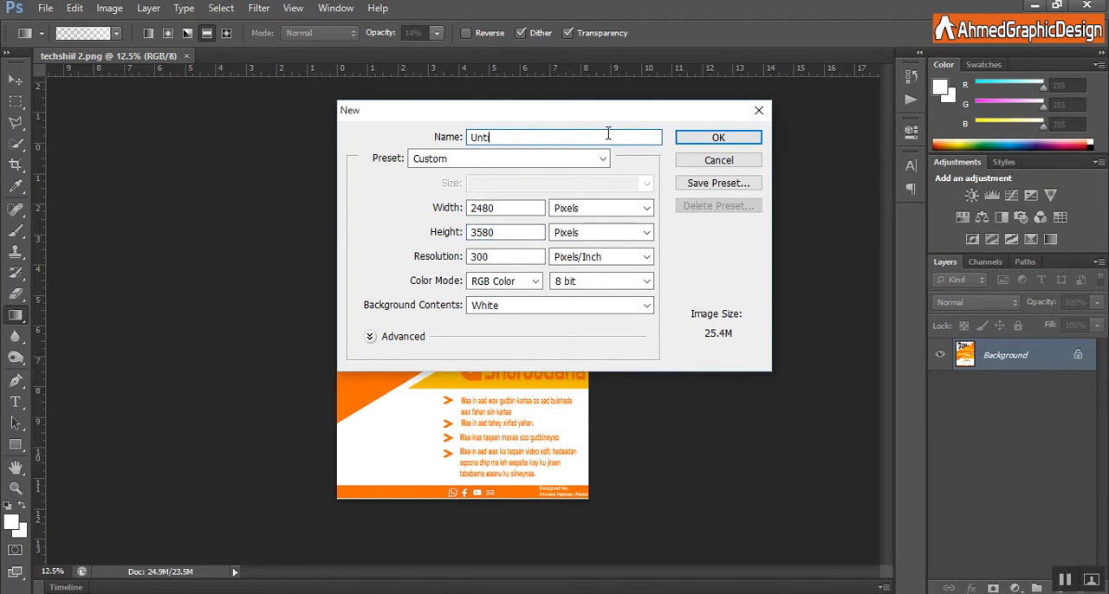
click(727, 141)
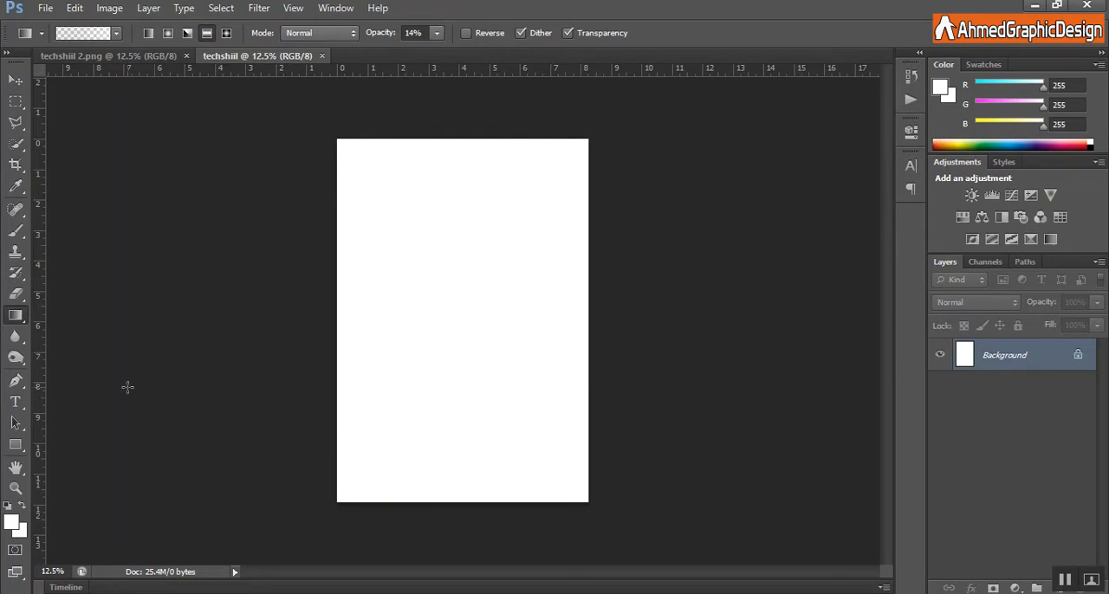
Draw a rectangle about 3672 × 1128 px across the middle of the page, extending past both sides, and fill it orange.
click(26, 449)
right_click(26, 448)
click(74, 441)
drag(295, 258, 667, 372)
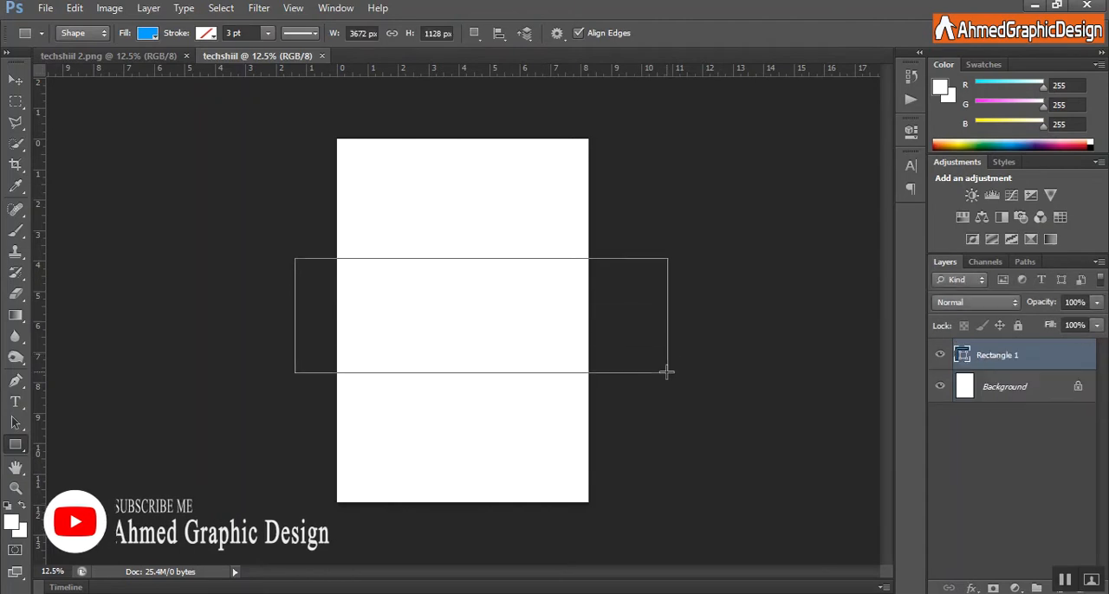
click(148, 33)
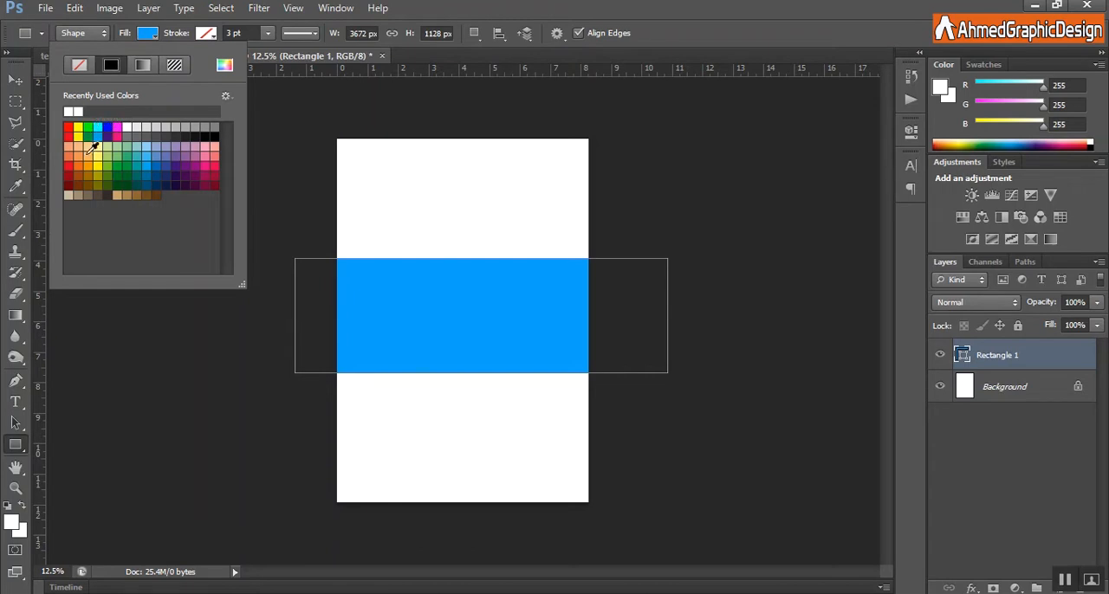
click(77, 164)
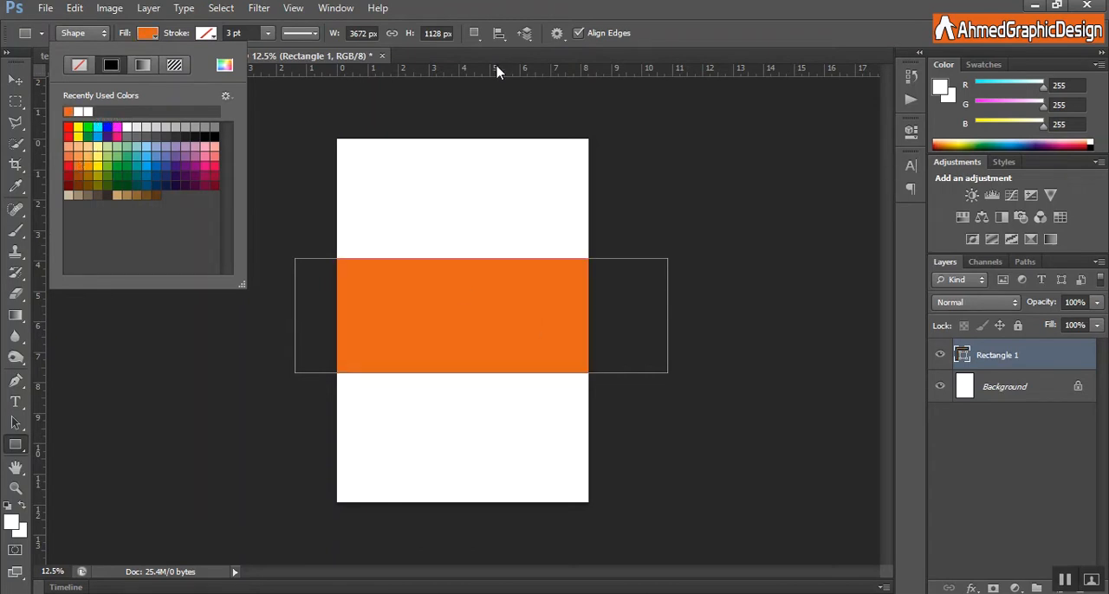
click(753, 36)
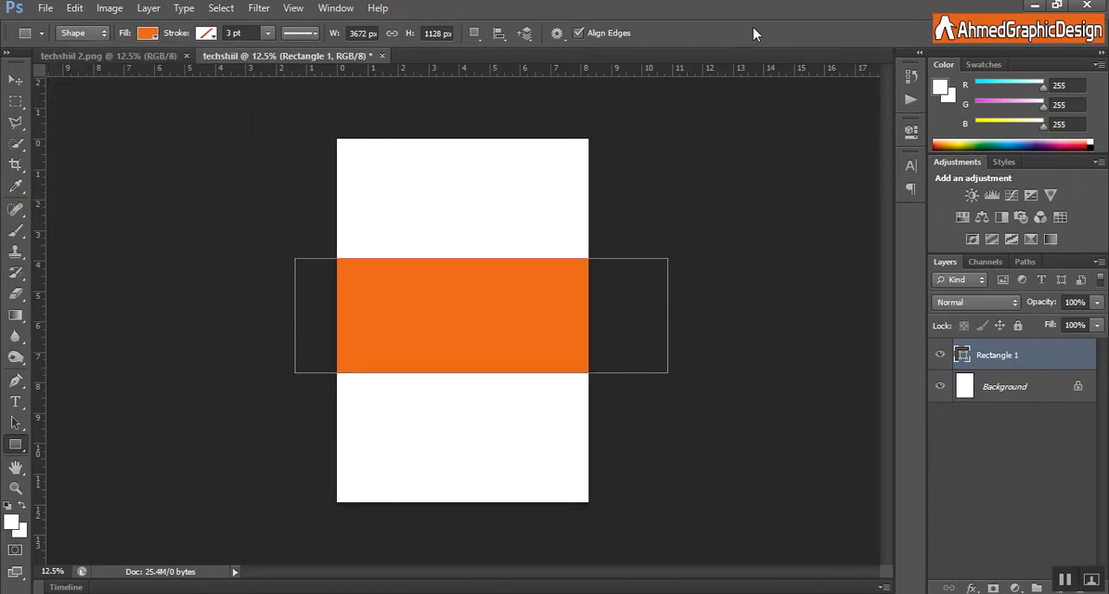
Rotate the orange rectangle about -27°, move it up to the page's upper-right corner, and stretch its height to about 105%.
click(76, 10)
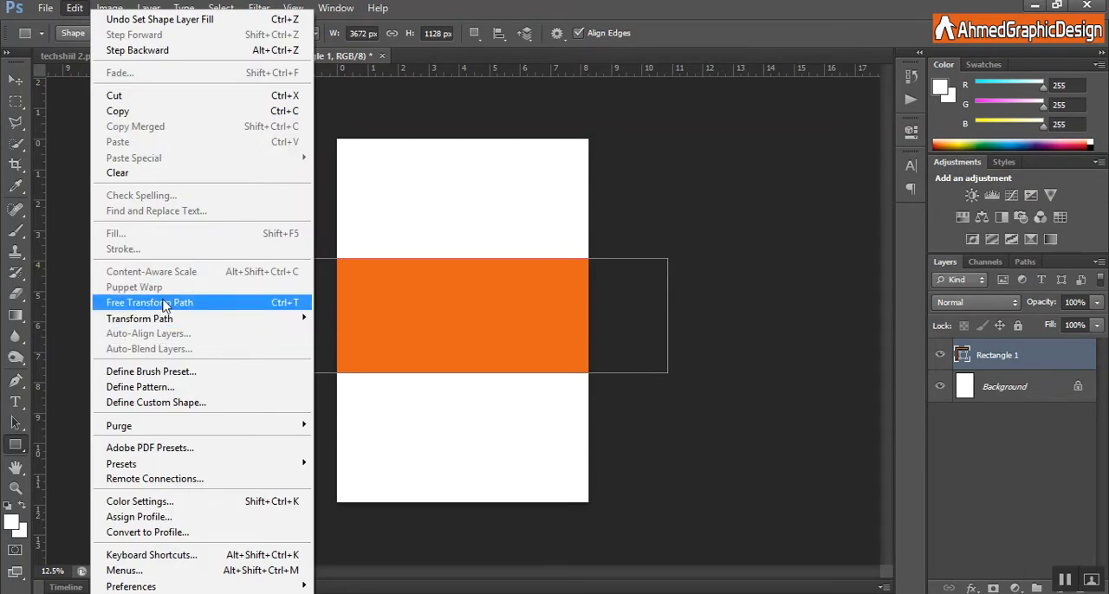
click(123, 305)
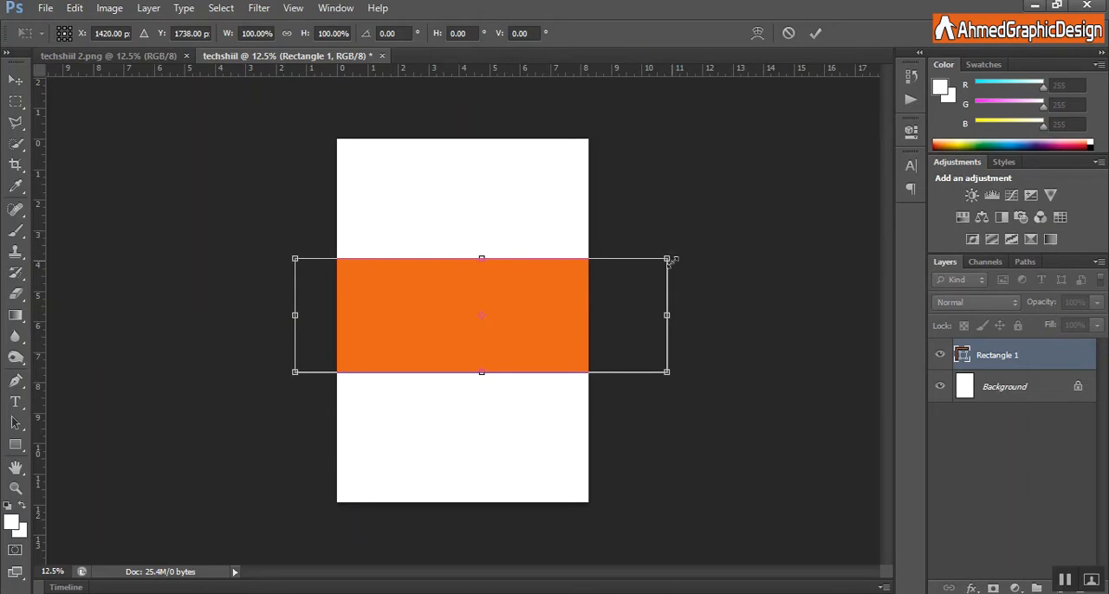
drag(680, 248, 629, 161)
drag(531, 277, 517, 235)
key(Up)
key(Up)
key(Up)
key(Up)
key(Up)
key(Up)
key(Up)
key(Up)
key(Up)
key(Up)
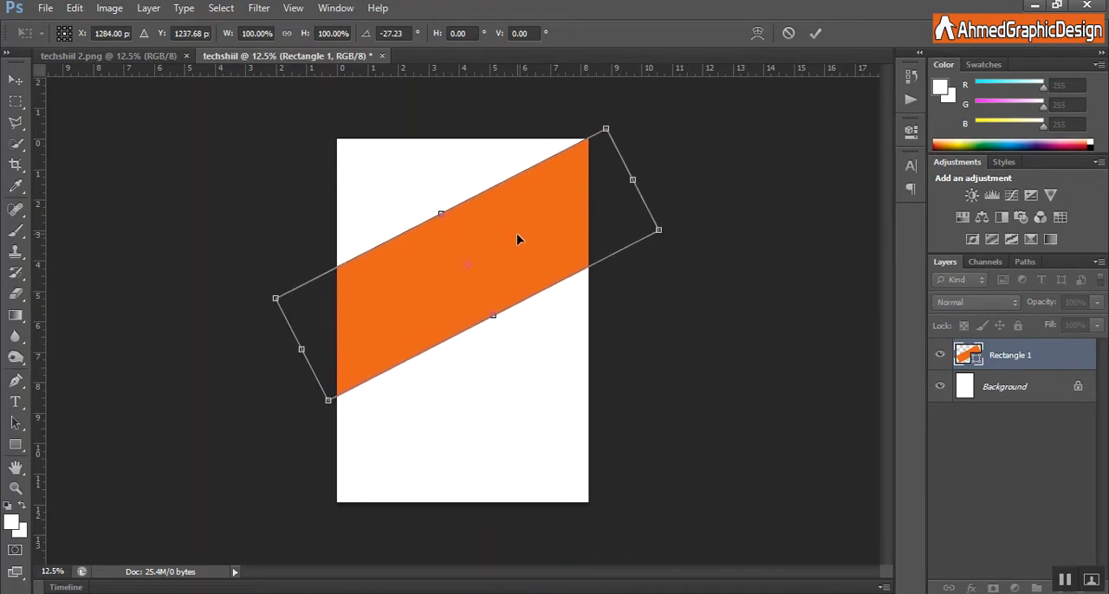
drag(493, 317, 495, 321)
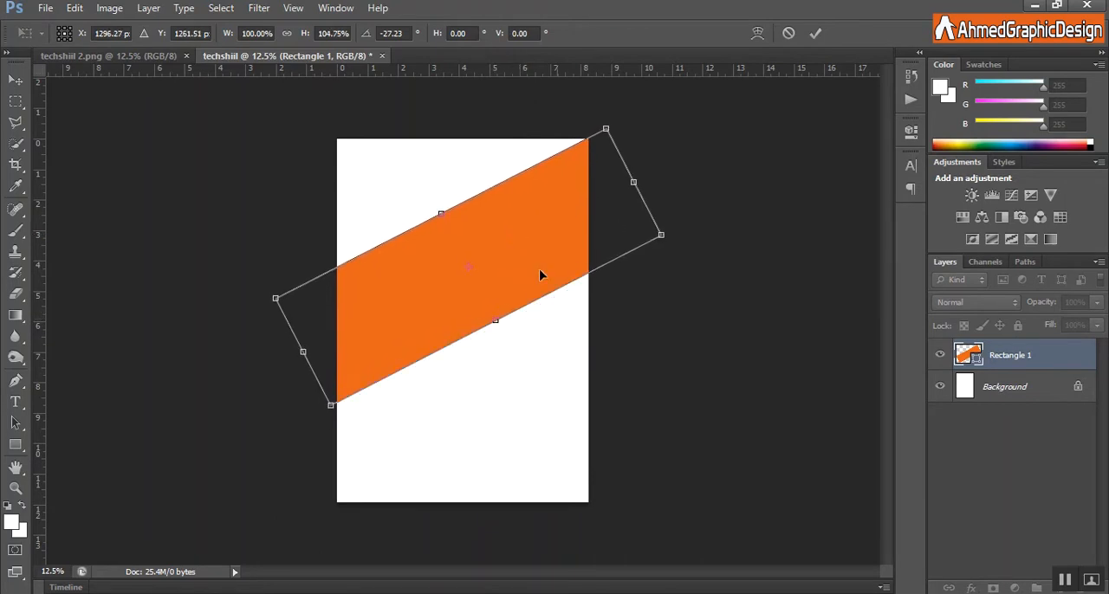
click(815, 34)
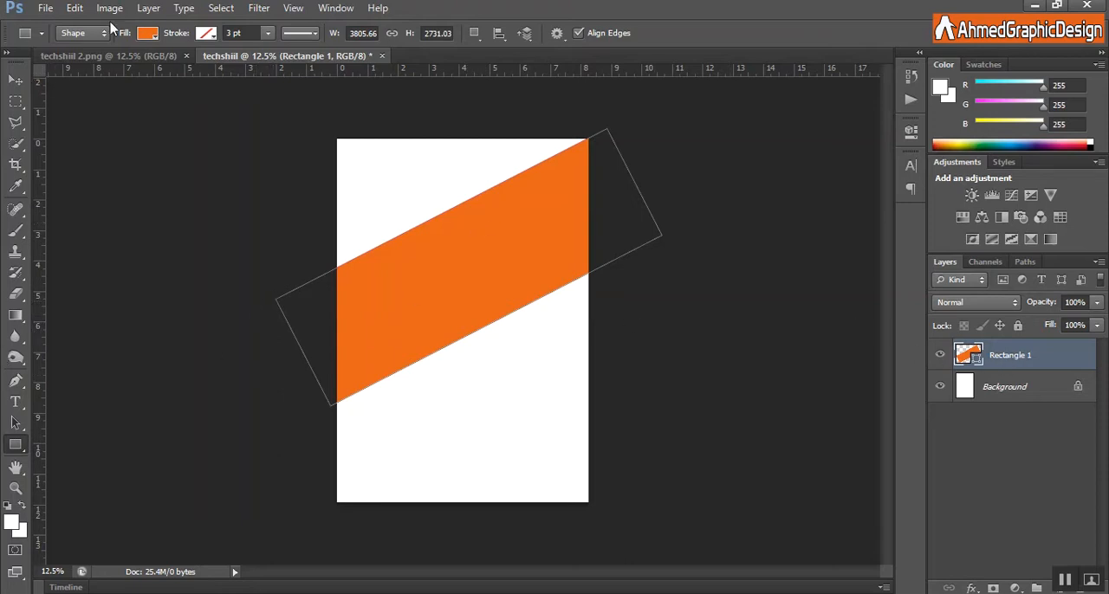
Stretch the diagonal orange band downward to about 104% of its height.
click(74, 9)
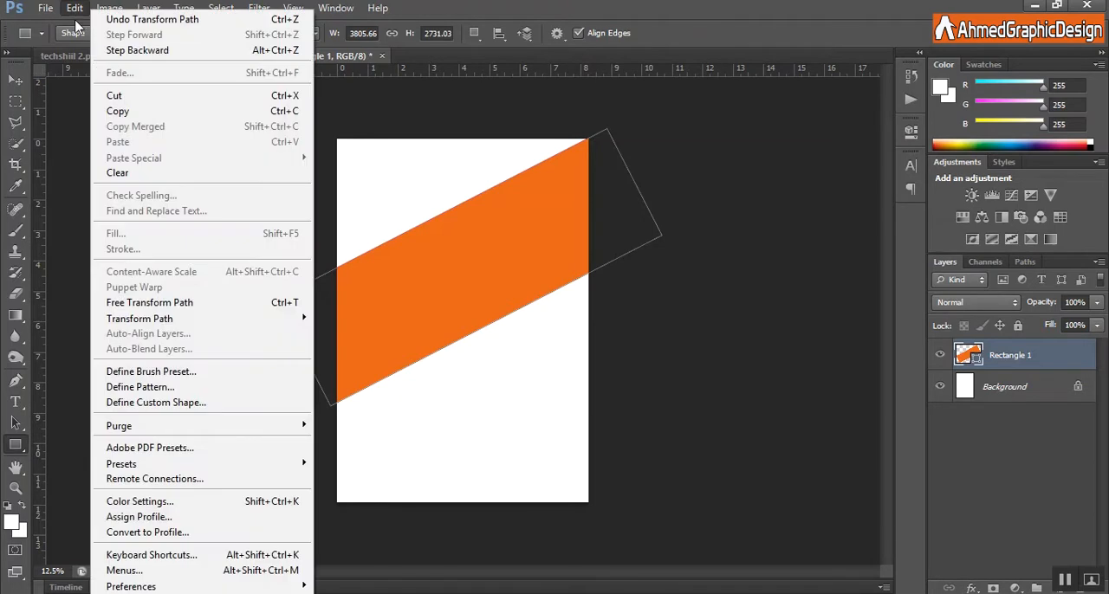
click(141, 303)
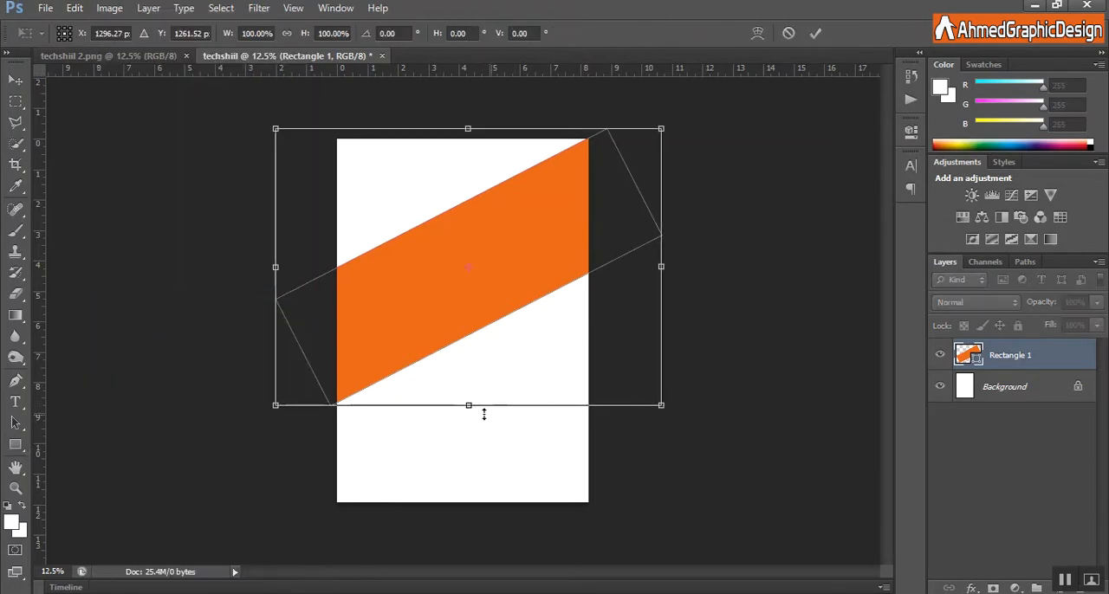
drag(468, 406, 468, 417)
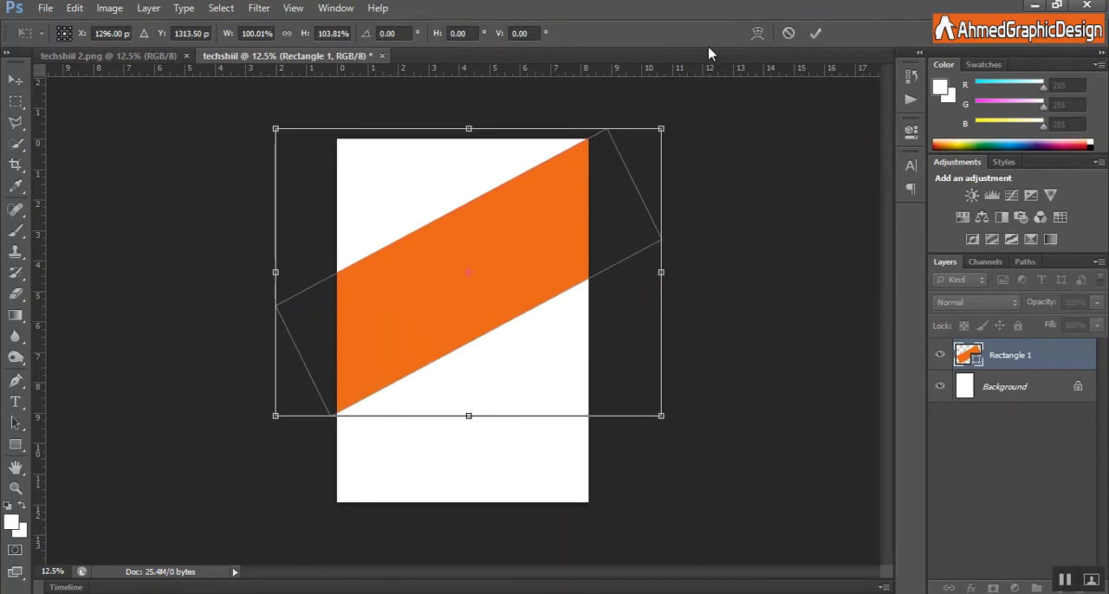
click(815, 33)
Draw a second rectangle about 1472 × 616 px over the right part of the orange band.
right_click(15, 445)
click(78, 450)
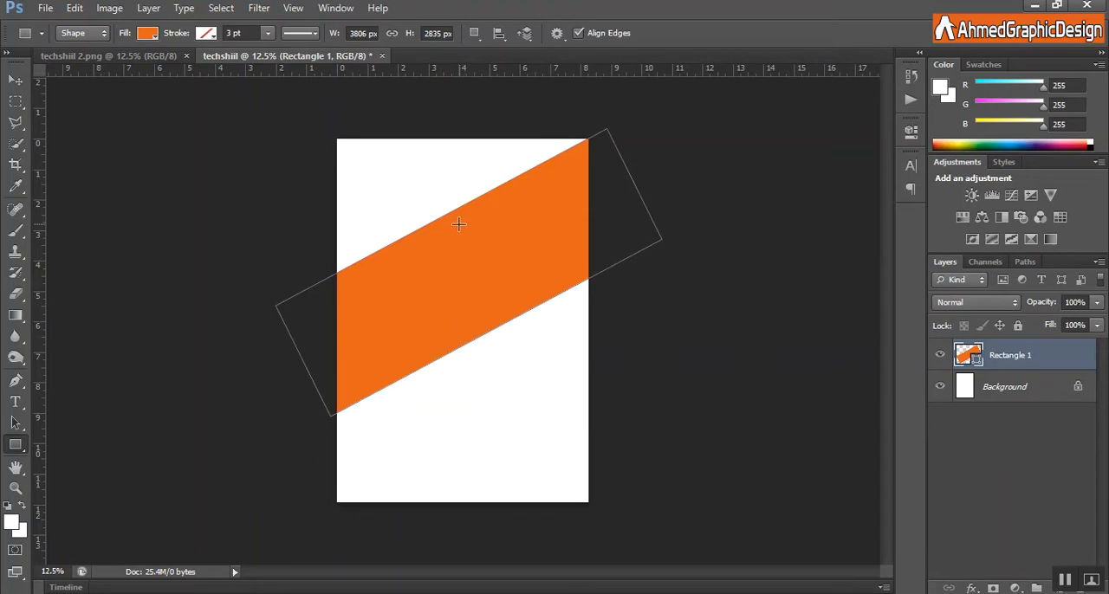
drag(589, 275, 442, 215)
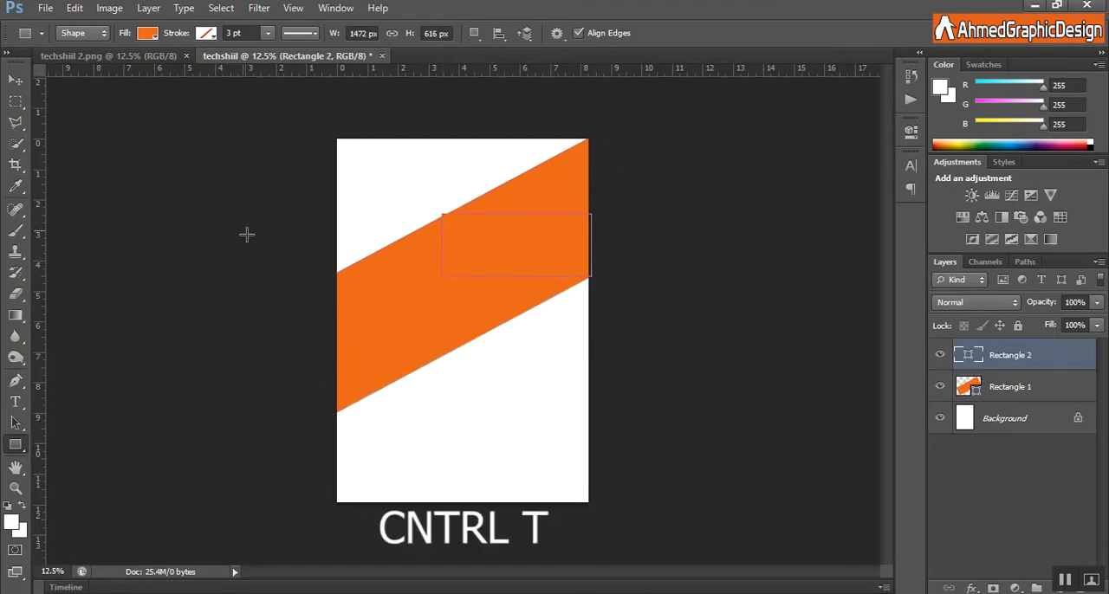
Skew the second rectangle's left side to follow the band's upper slope, making the shape about 2328 px wide.
key(ctrl+t)
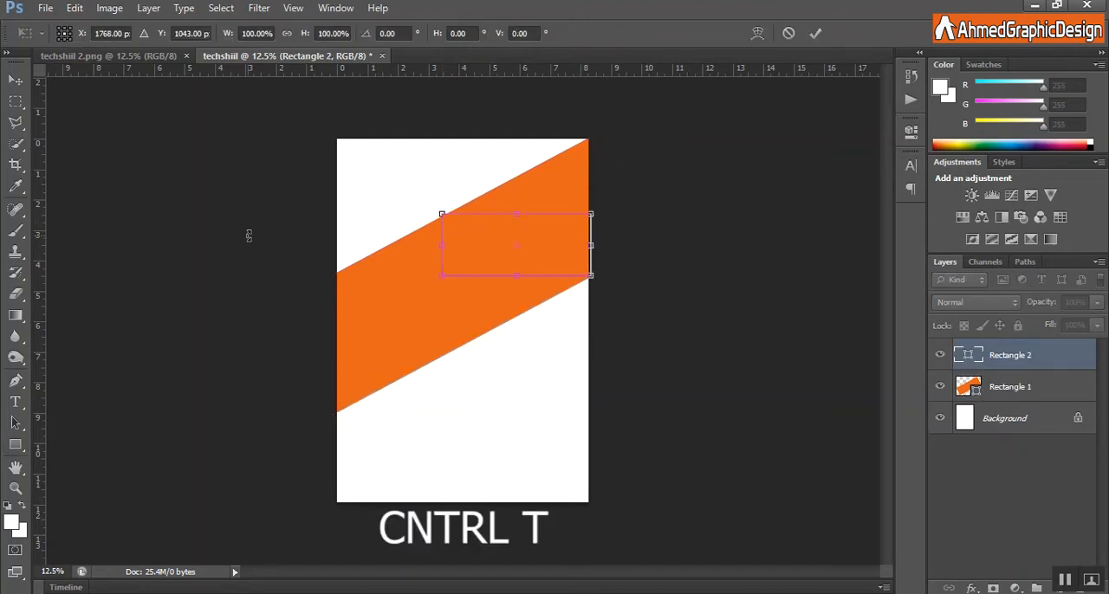
right_click(468, 252)
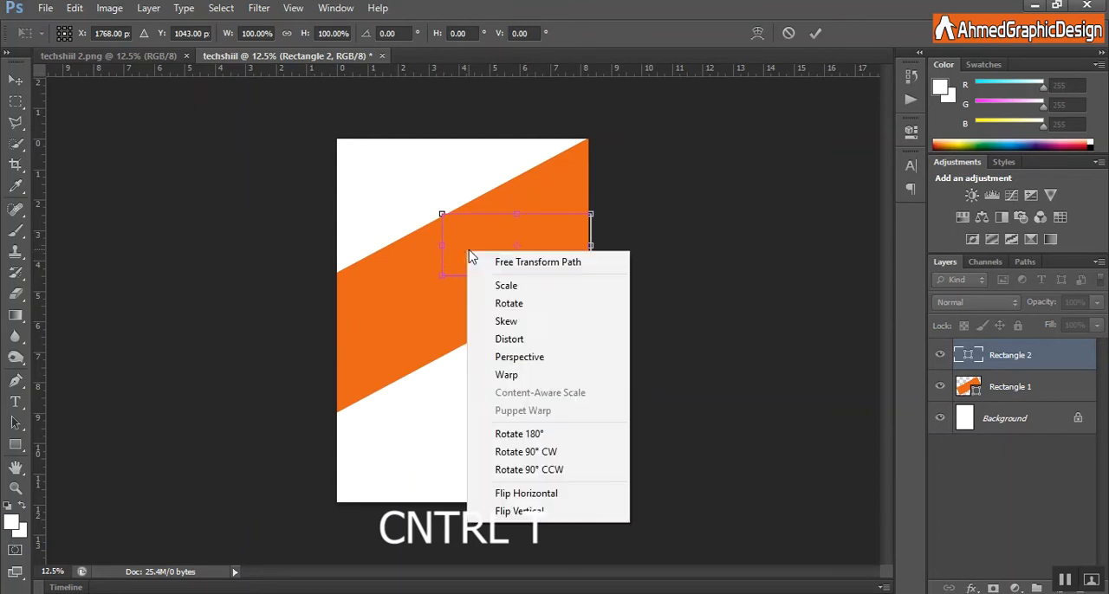
click(506, 323)
drag(446, 279, 383, 252)
drag(439, 220, 452, 223)
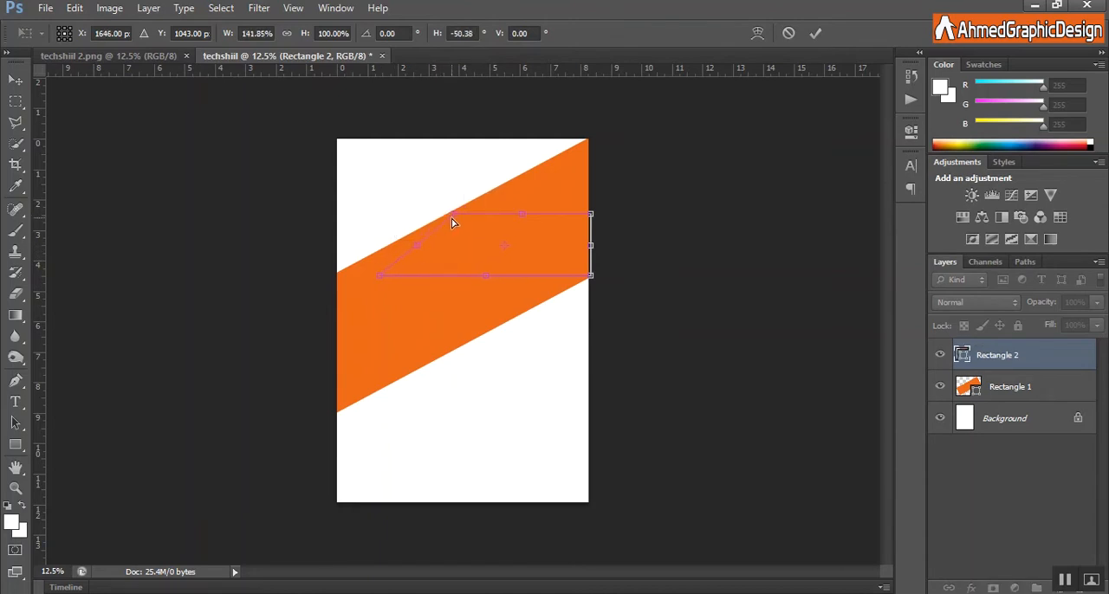
drag(382, 276, 356, 268)
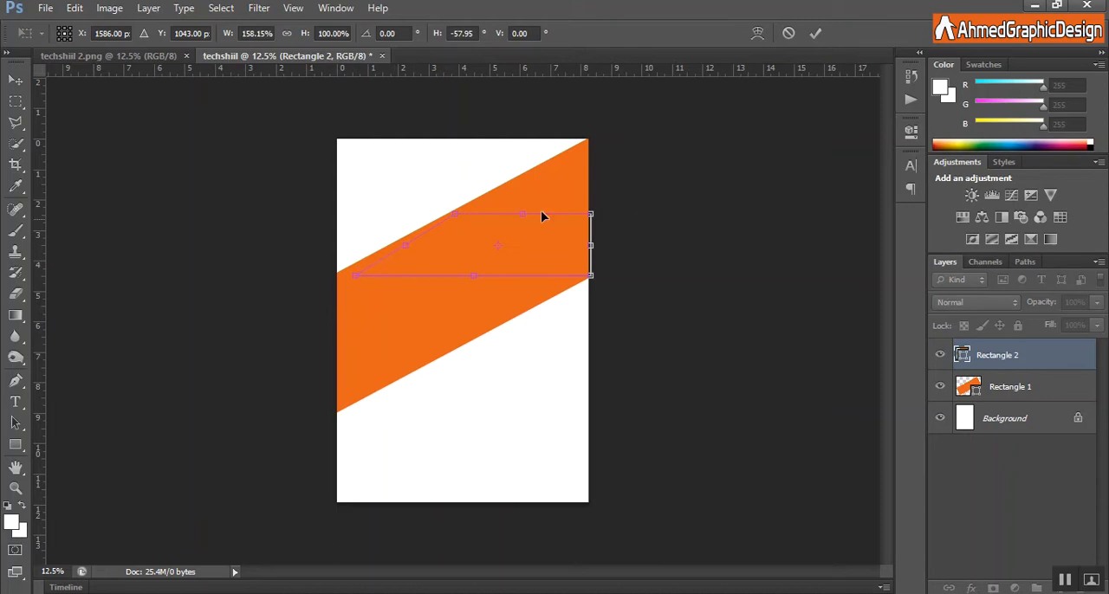
click(816, 34)
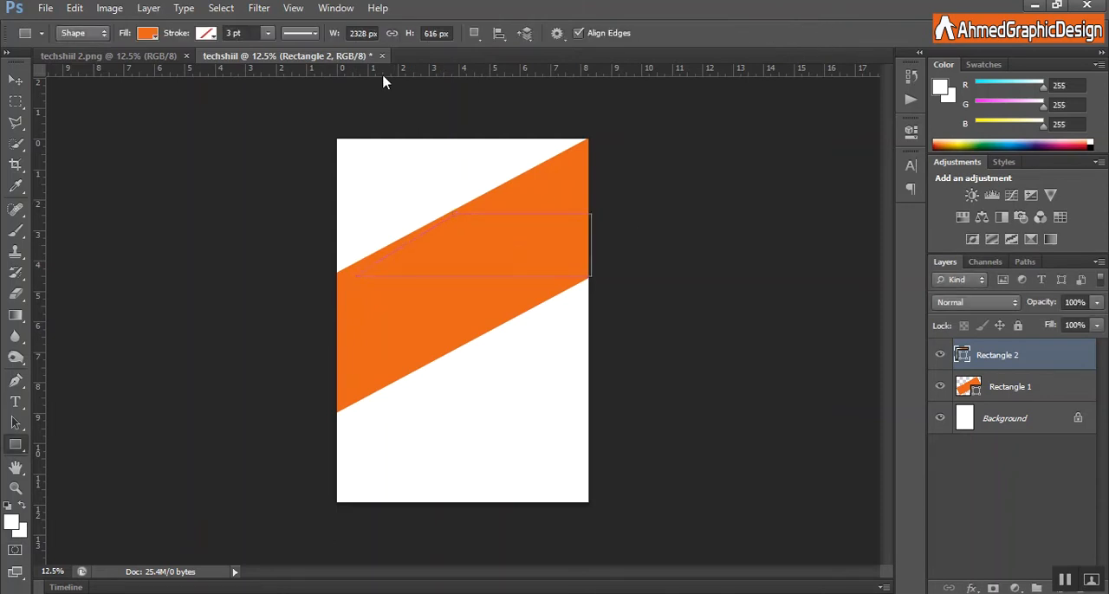
Fill the skewed second rectangle with a lighter yellow-orange.
click(147, 35)
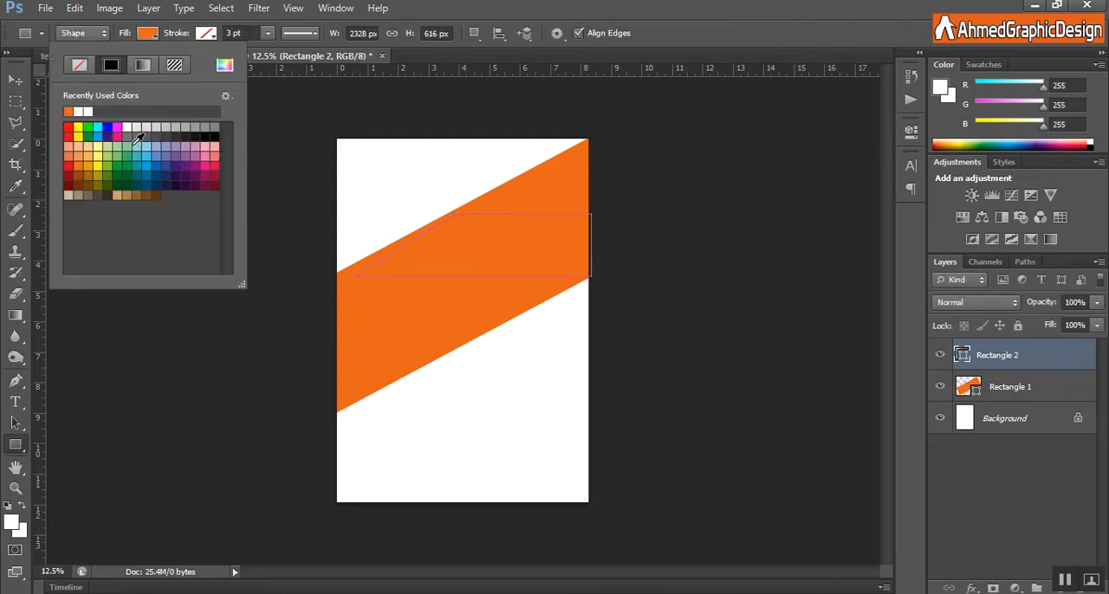
click(87, 166)
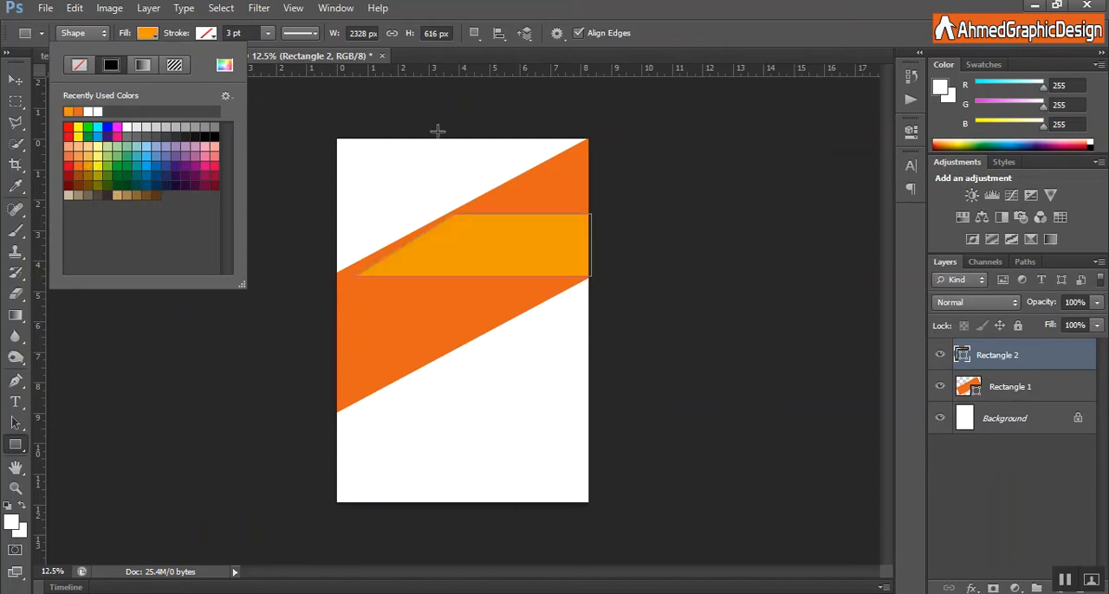
key(v)
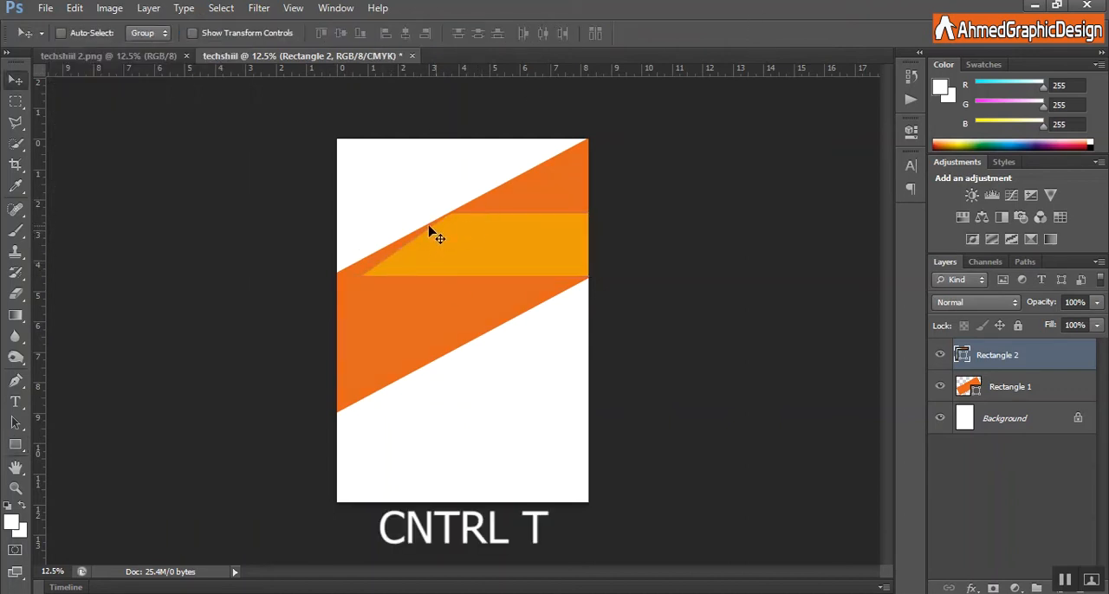
Skew the yellow-orange shape's left side parallel to the band's upper edge and bring its tip close to the page's left edge.
key(ctrl+t)
right_click(155, 69)
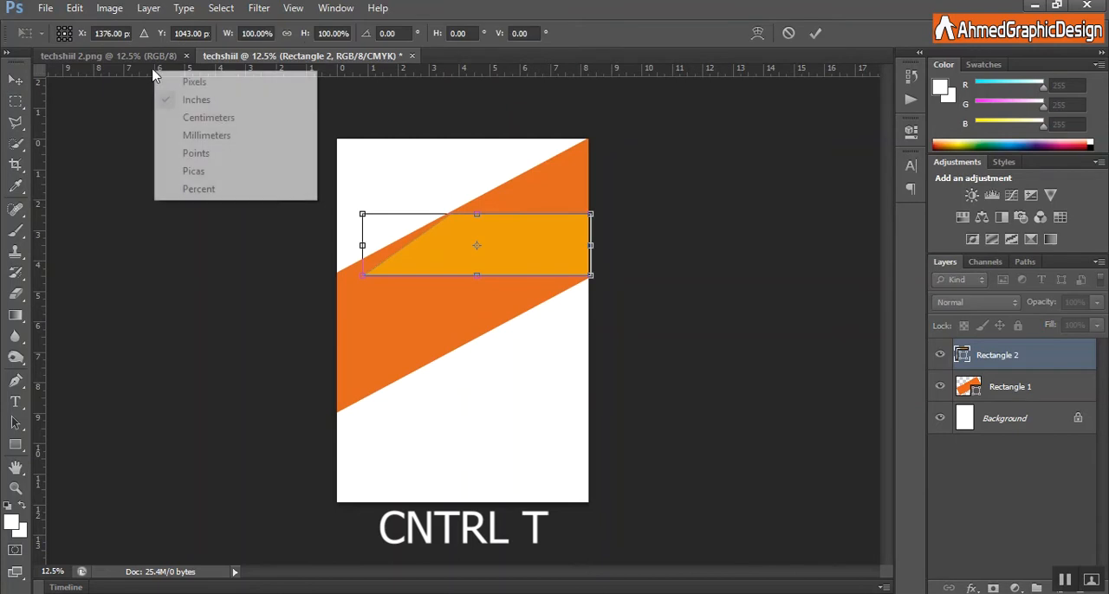
right_click(383, 232)
click(414, 303)
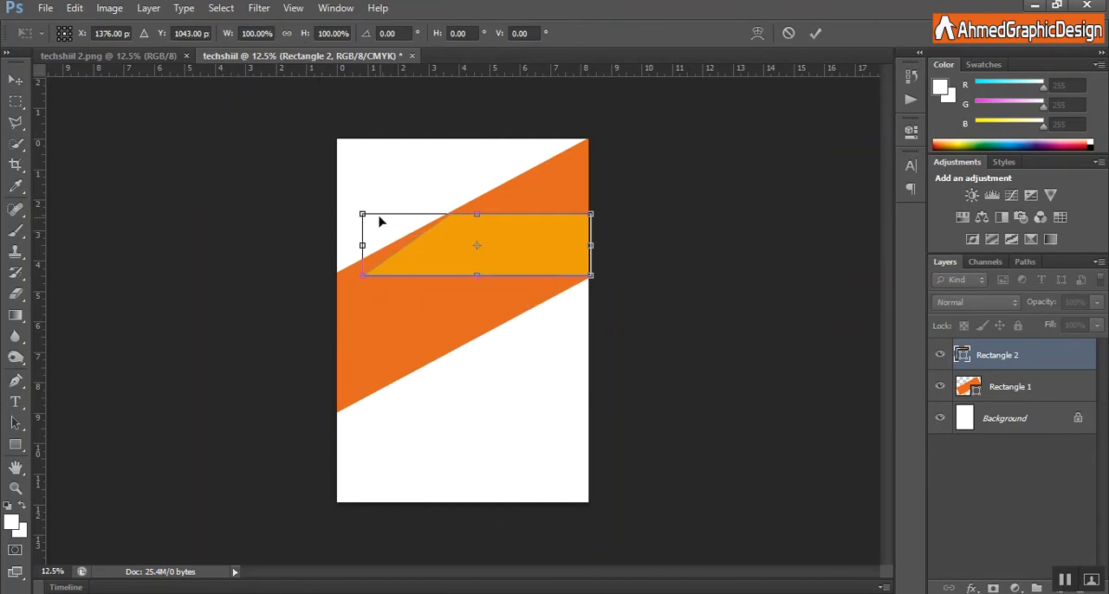
drag(364, 279, 351, 275)
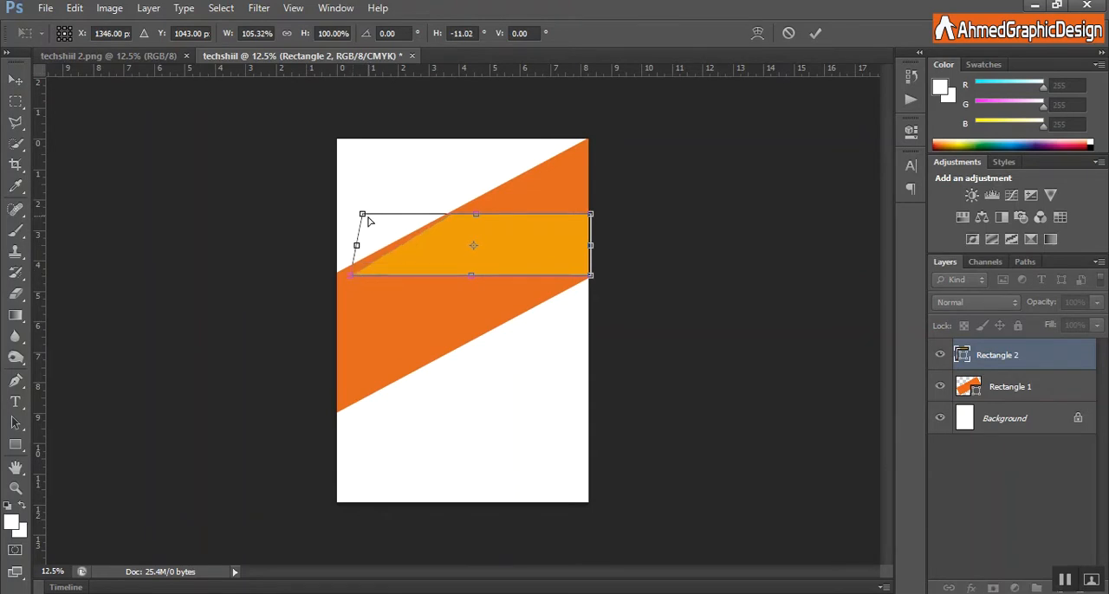
drag(363, 216, 379, 216)
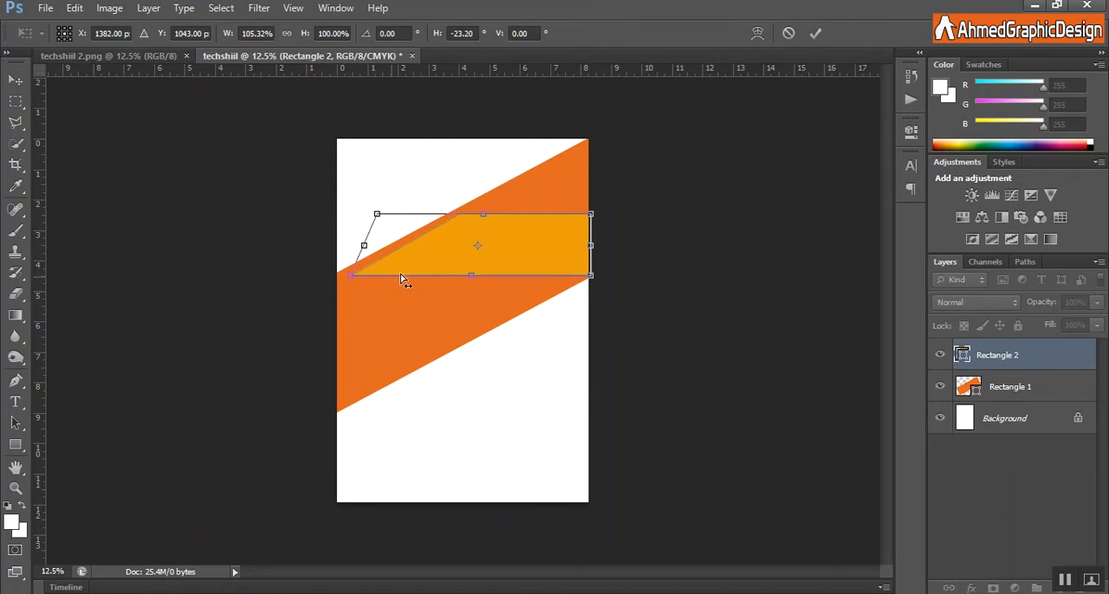
right_click(570, 253)
click(635, 290)
click(815, 33)
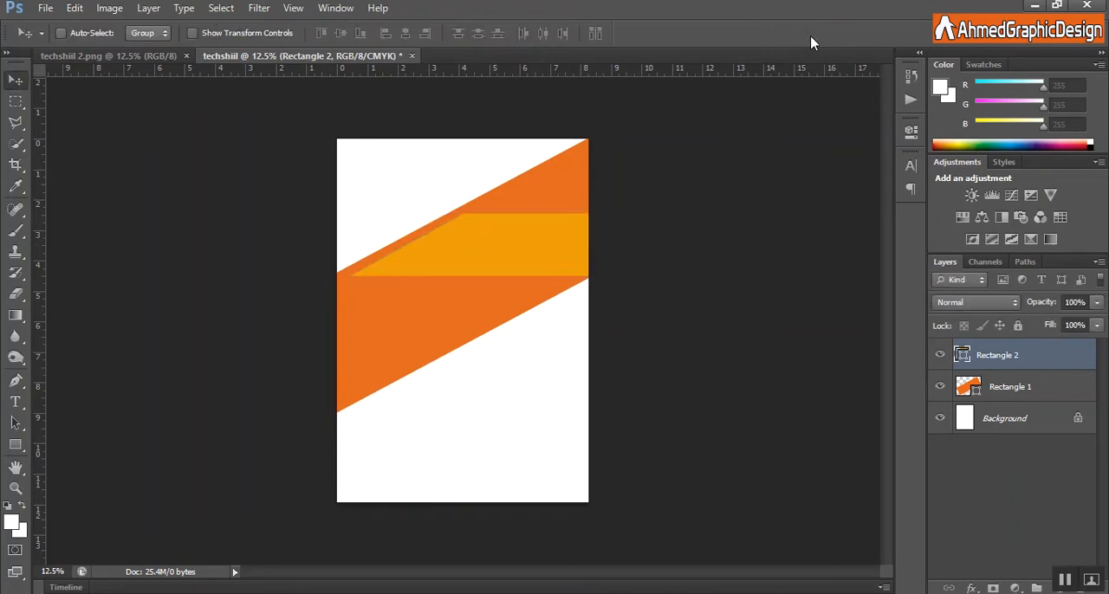
key(ctrl+t)
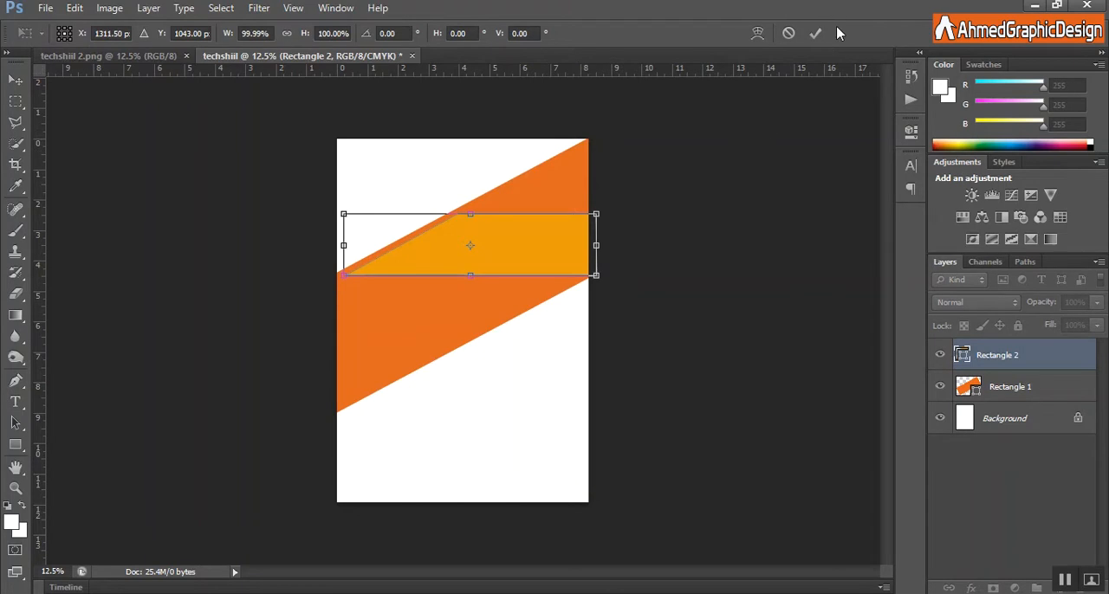
click(817, 32)
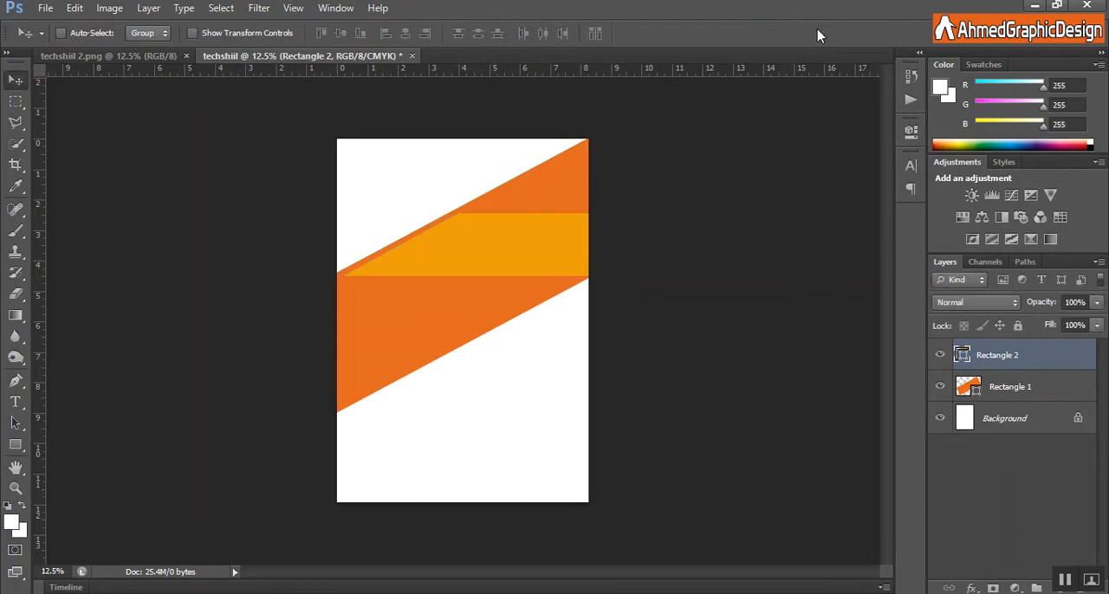
Duplicate the yellow-orange shape and flip the copy both horizontally and vertically.
right_click(1018, 364)
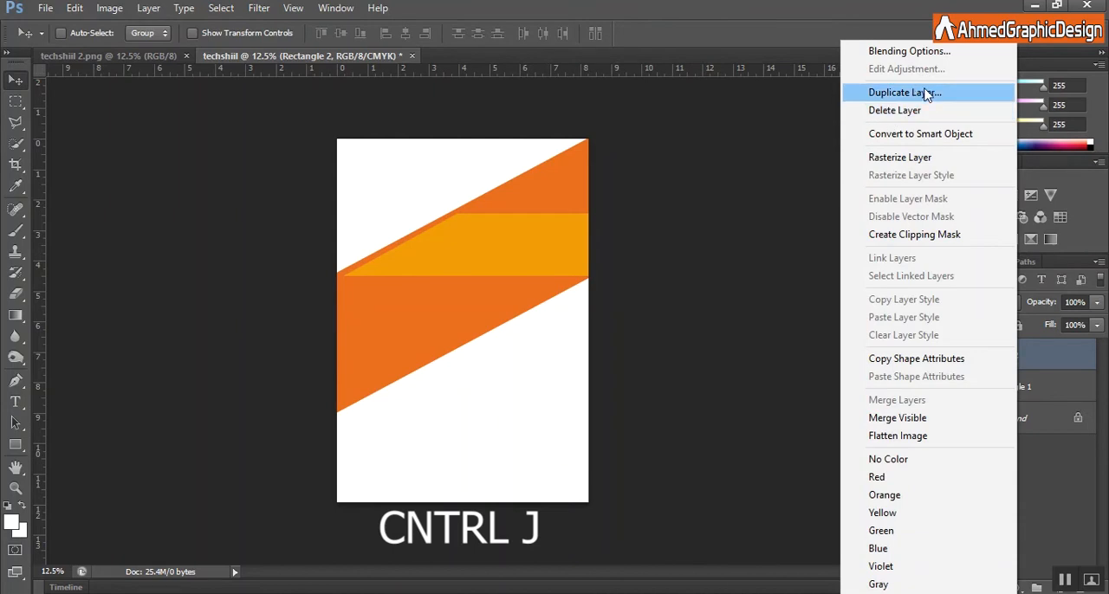
key(ctrl+j)
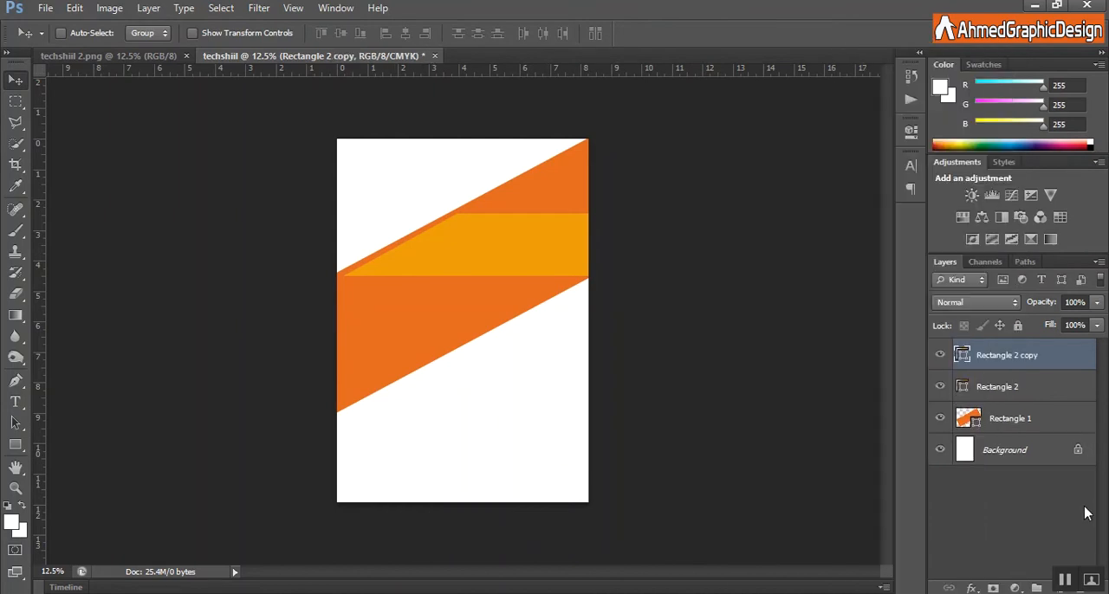
right_click(998, 362)
key(ctrl+t)
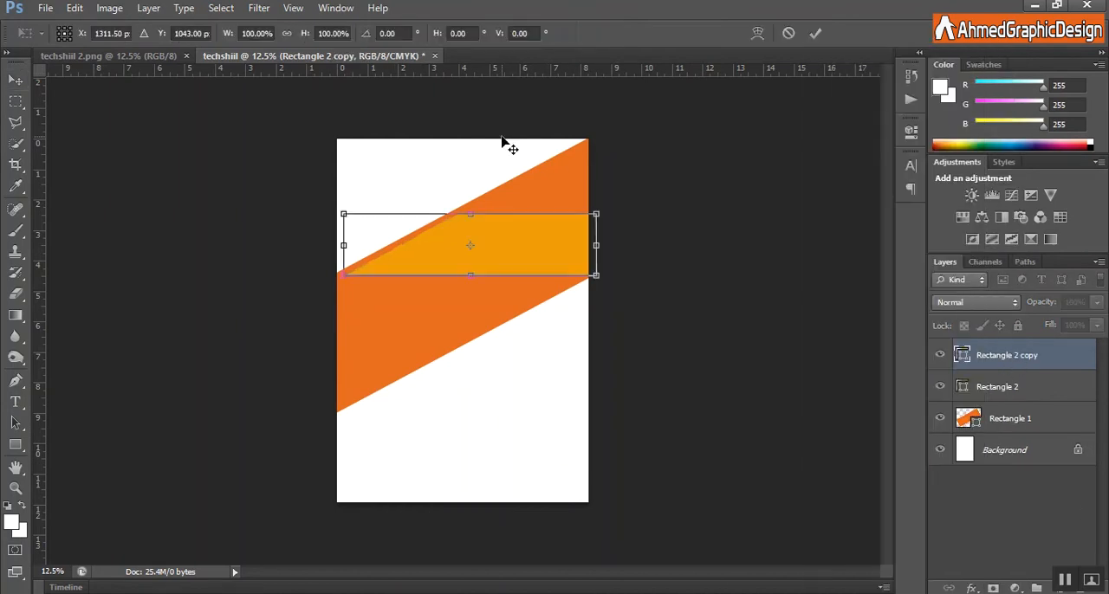
right_click(499, 250)
click(548, 490)
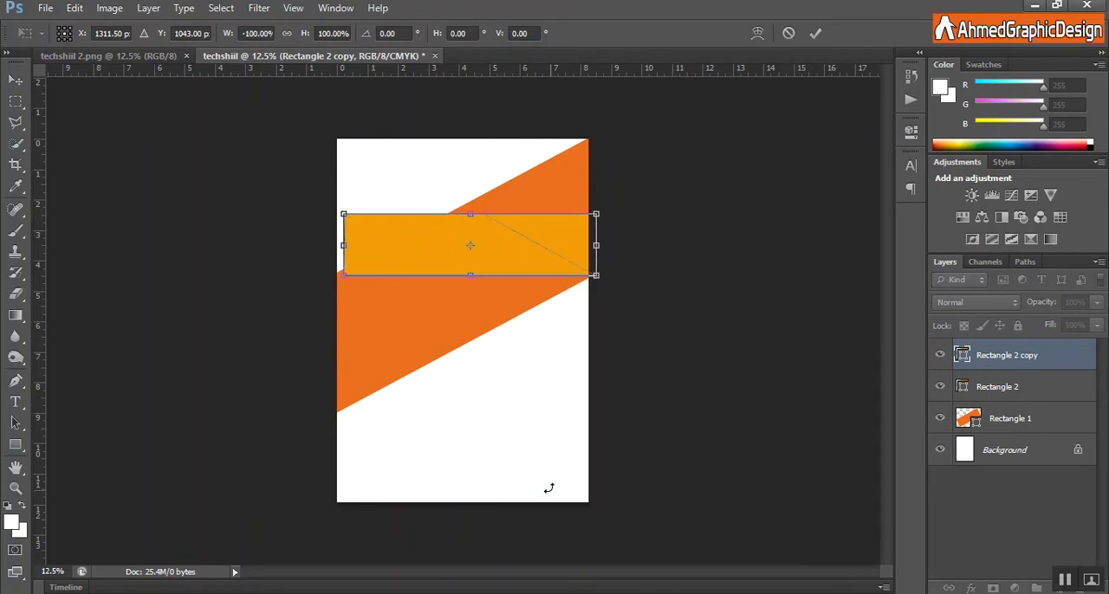
right_click(507, 273)
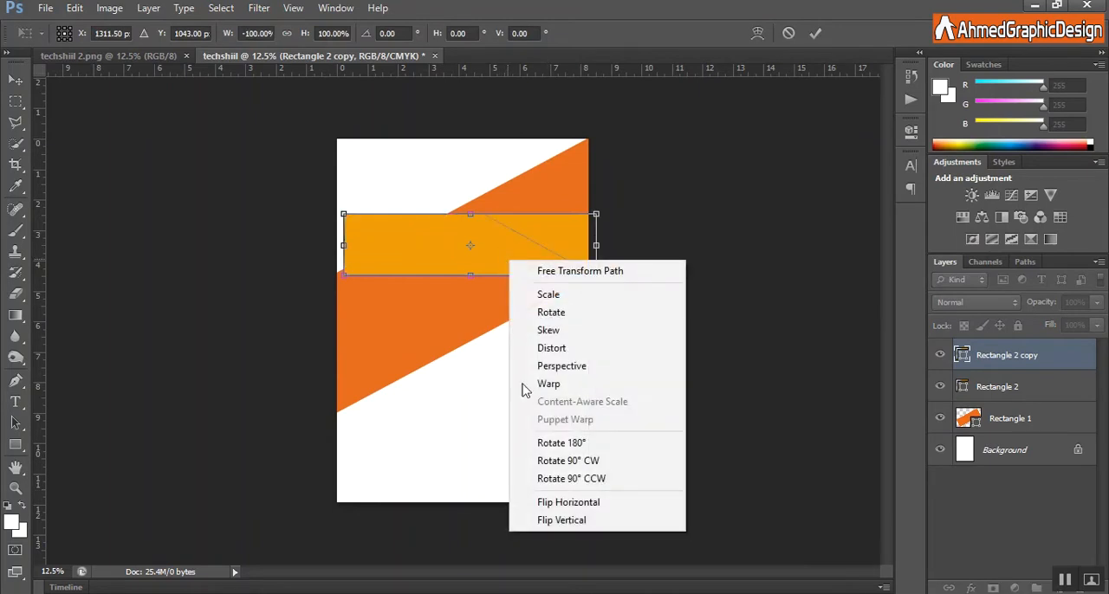
click(546, 522)
Move the flipped copy onto the lower part of the orange band, its slanted side just inside the band's lower edge, centred at X 727.5, Y 1899 px.
drag(501, 251, 465, 328)
key(shift+Left)
key(shift+Left)
key(shift+Left)
key(shift+Left)
key(shift+Left)
key(shift+Left)
key(shift+Left)
key(shift+Left)
key(Left)
key(Left)
key(Left)
key(Left)
key(Left)
key(Left)
key(Left)
key(Left)
key(Left)
key(Left)
key(Left)
key(Left)
key(Left)
key(Left)
key(Left)
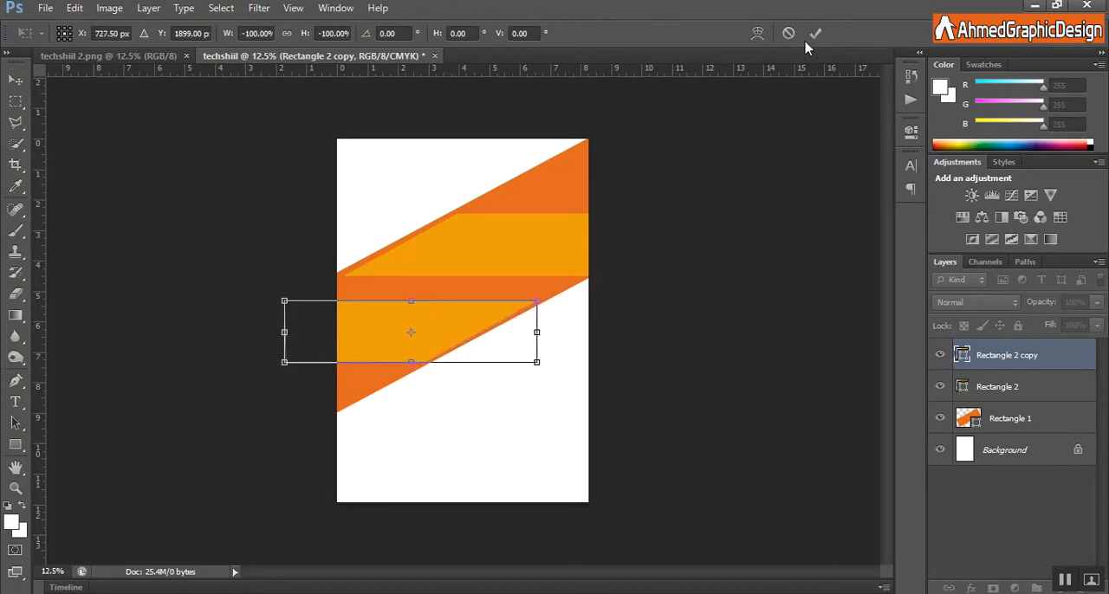
click(817, 36)
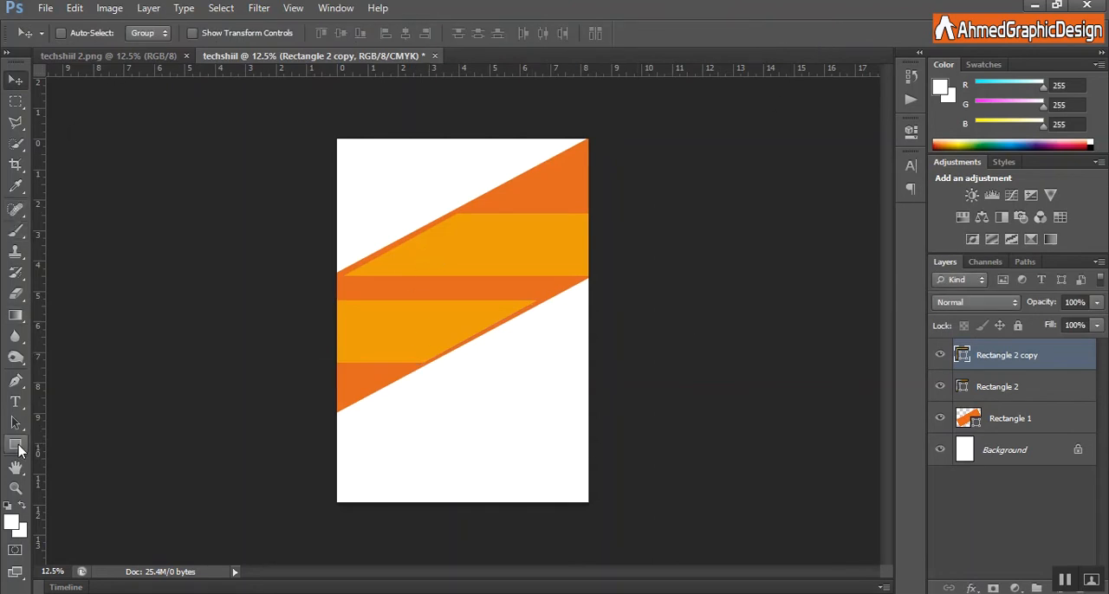
Draw a triangle about 856 × 760 px with the Pen tool at the page's right edge, just below and parallel to the orange band.
click(17, 382)
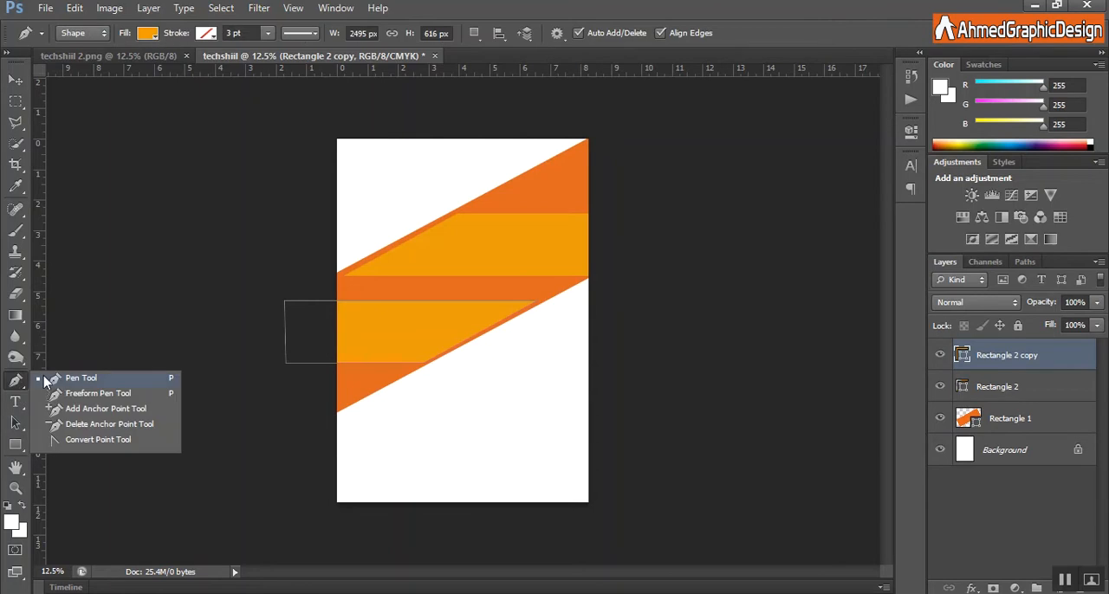
click(73, 382)
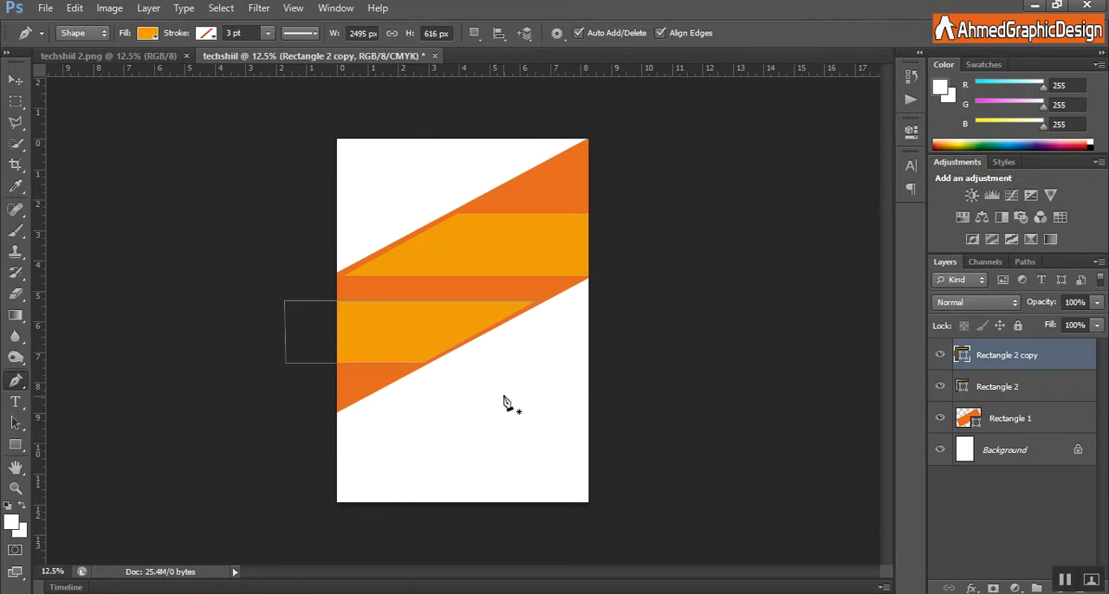
click(594, 282)
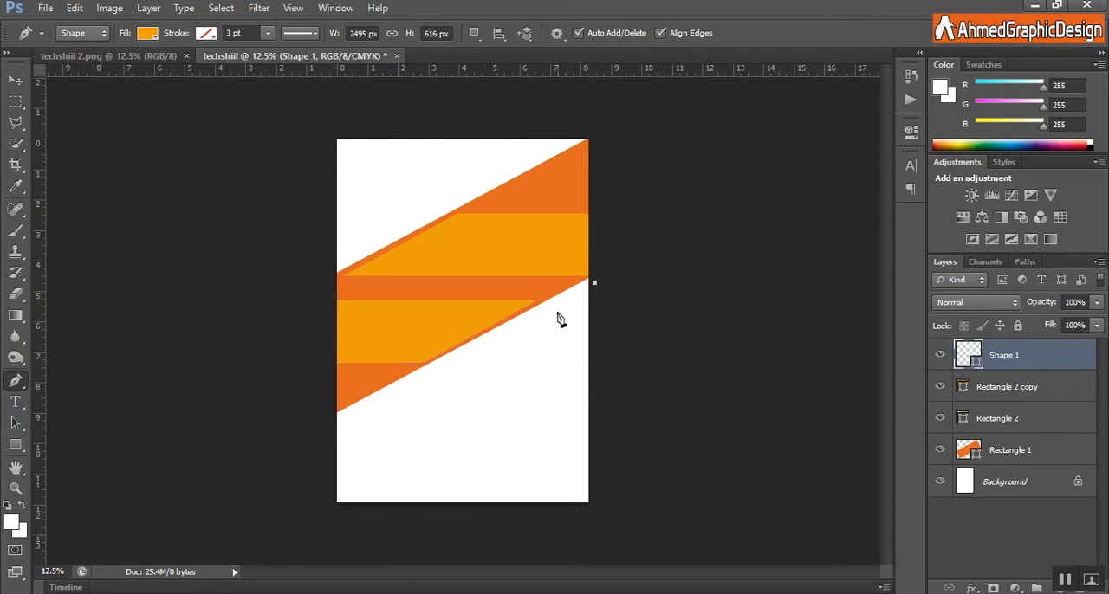
click(507, 326)
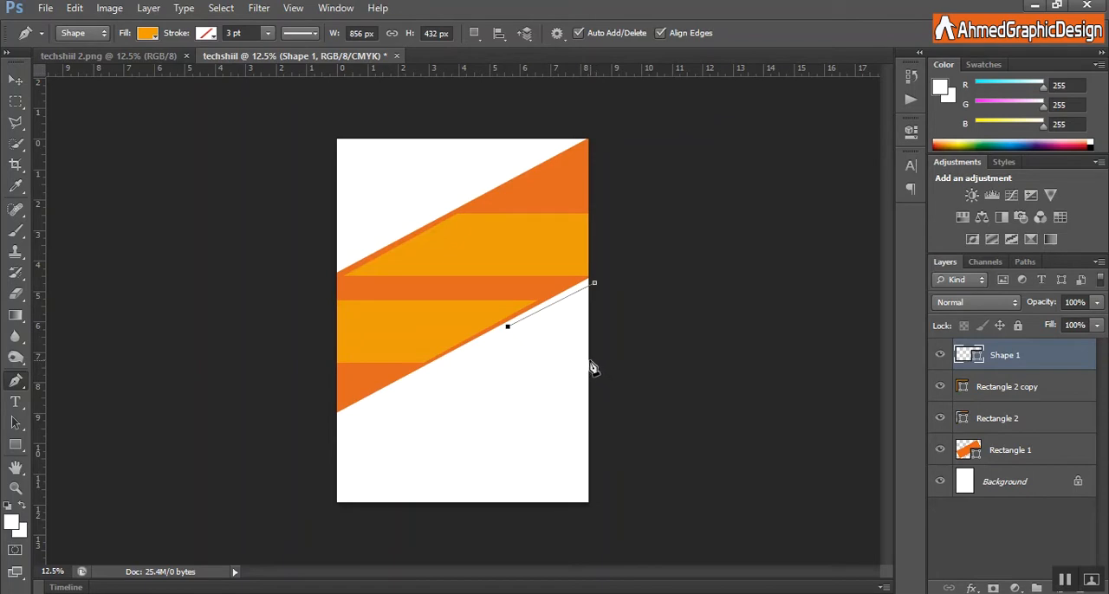
click(590, 359)
click(594, 282)
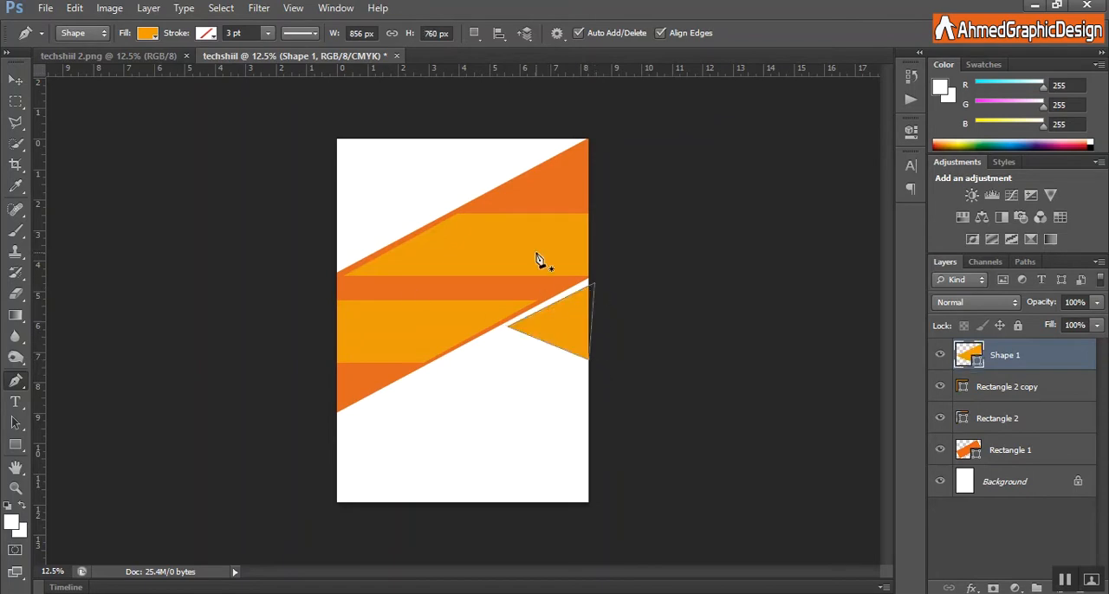
Fill the triangle with the recently used darker orange.
click(147, 33)
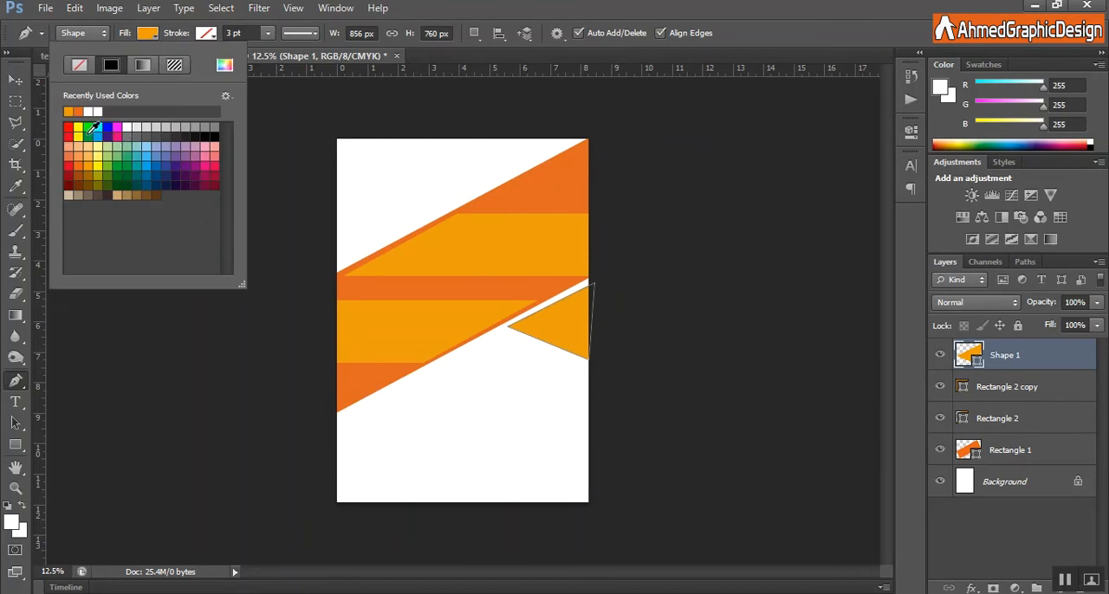
click(78, 111)
key(Return)
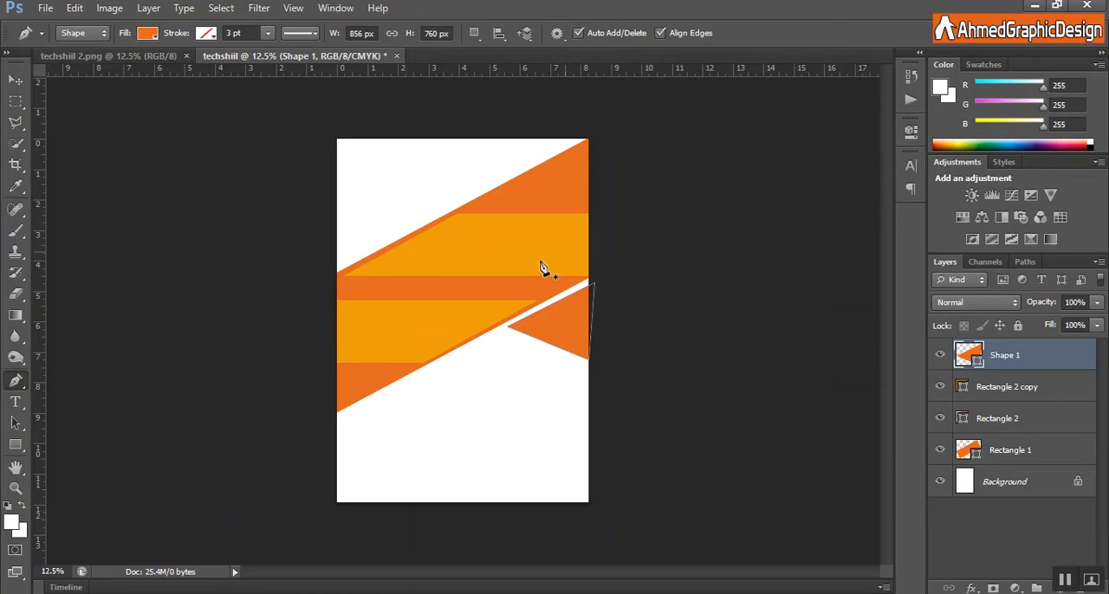
Draw a rectangle about 1896 × 377 px directly below the triangle, reaching past the page's right edge.
drag(16, 445, 97, 451)
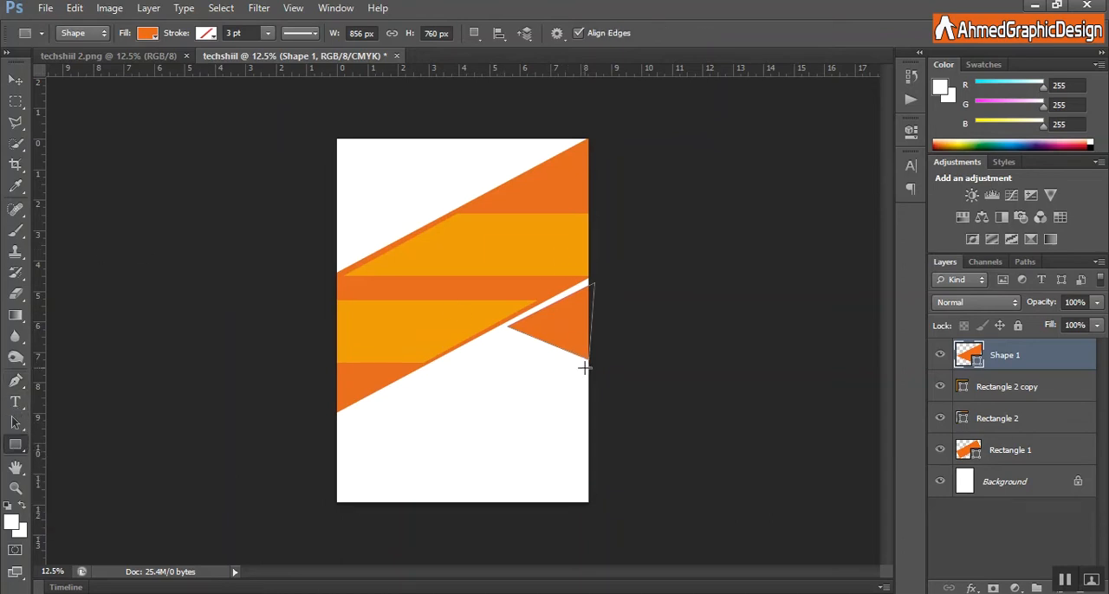
drag(595, 369, 625, 396)
key(ctrl+z)
drag(597, 358, 403, 397)
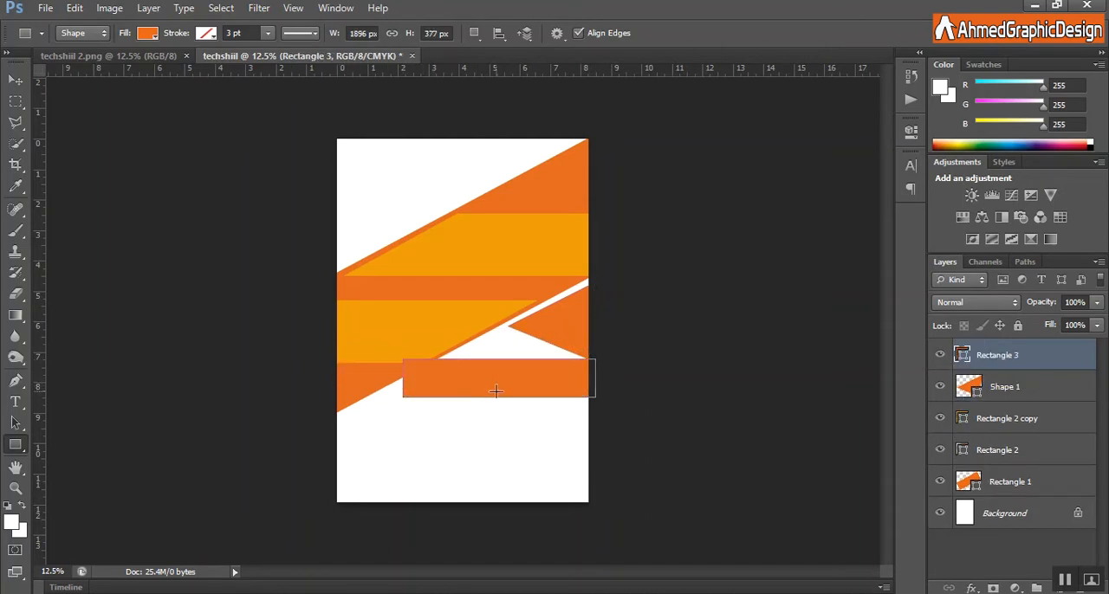
Make the new rectangle taller and skew its left side parallel to the band's lower edge, reaching about 2296 × 489 px.
key(ctrl+t)
drag(499, 398, 498, 407)
right_click(440, 382)
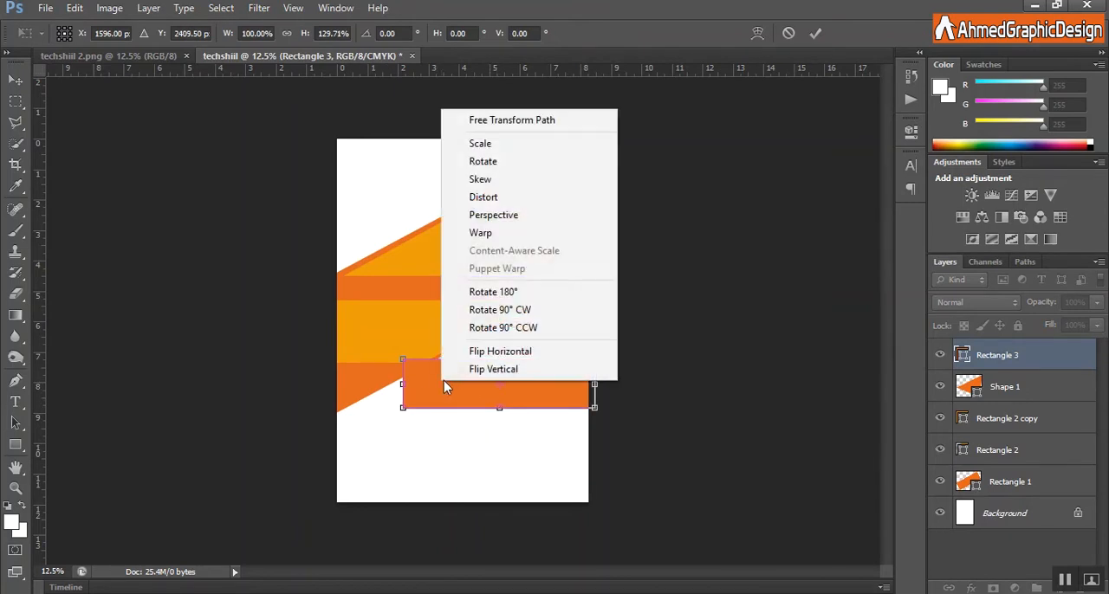
click(508, 179)
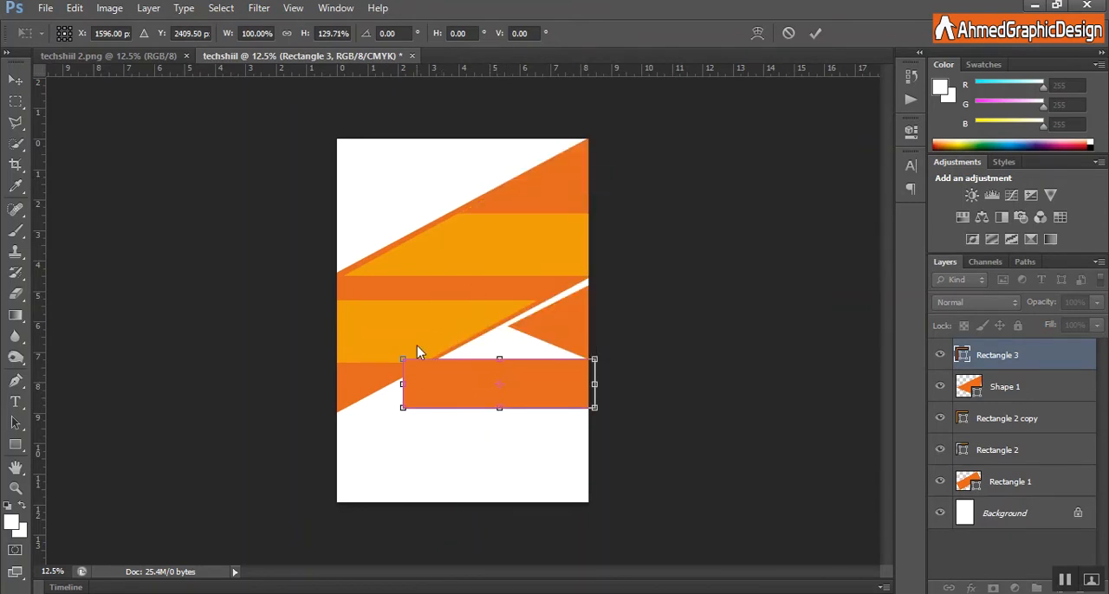
drag(402, 362, 439, 364)
drag(401, 410, 361, 396)
drag(441, 363, 448, 360)
key(Up)
key(Up)
key(Up)
key(Up)
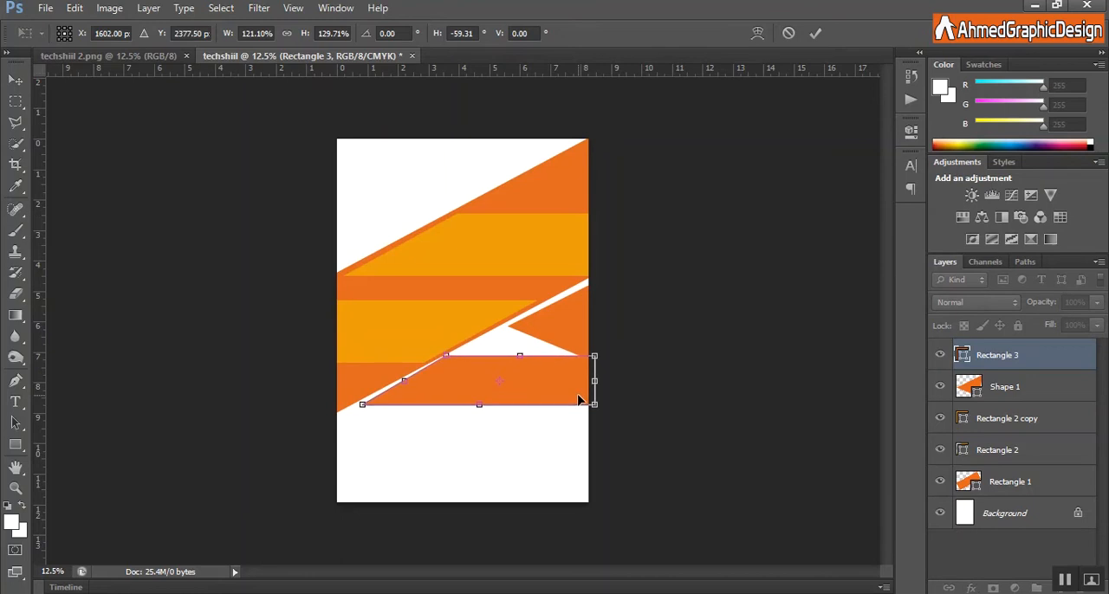
drag(449, 364, 452, 368)
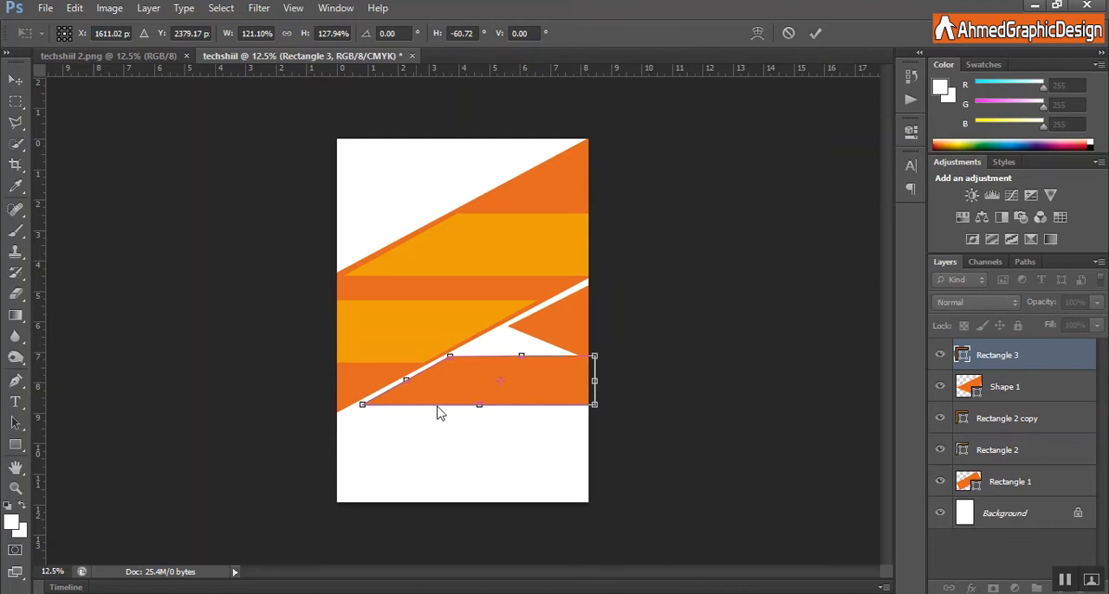
click(815, 34)
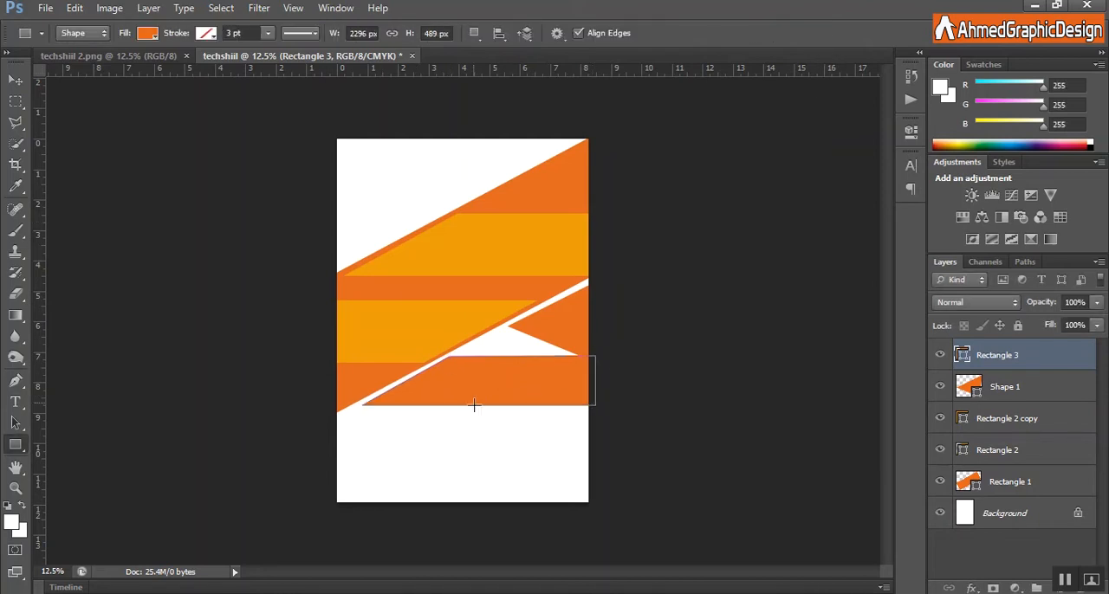
Fill the skewed shape below the triangle with the lighter yellow-orange.
click(149, 33)
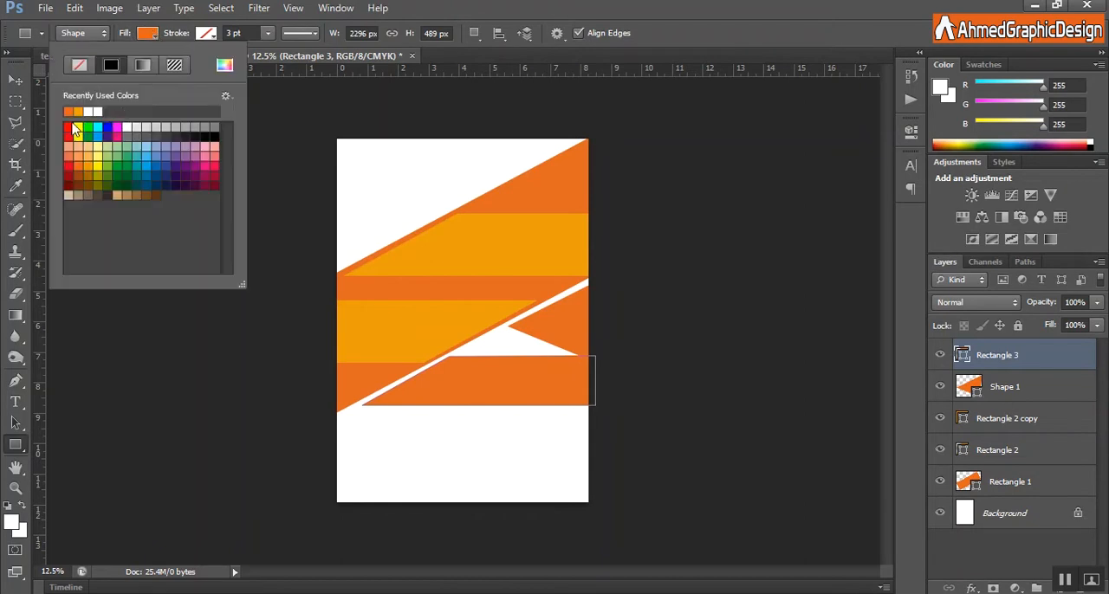
click(83, 110)
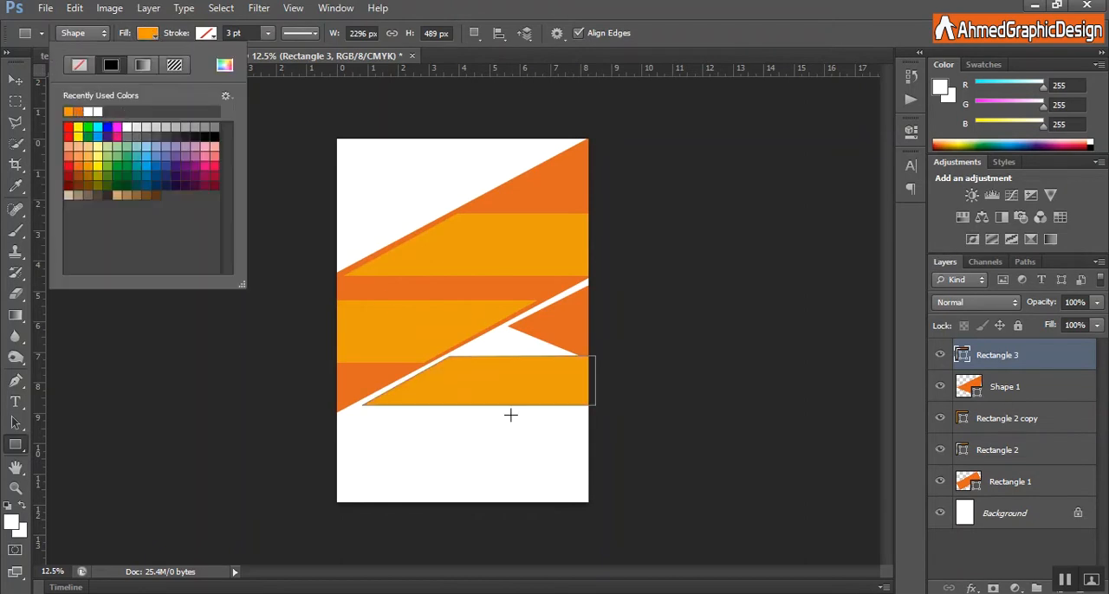
click(622, 359)
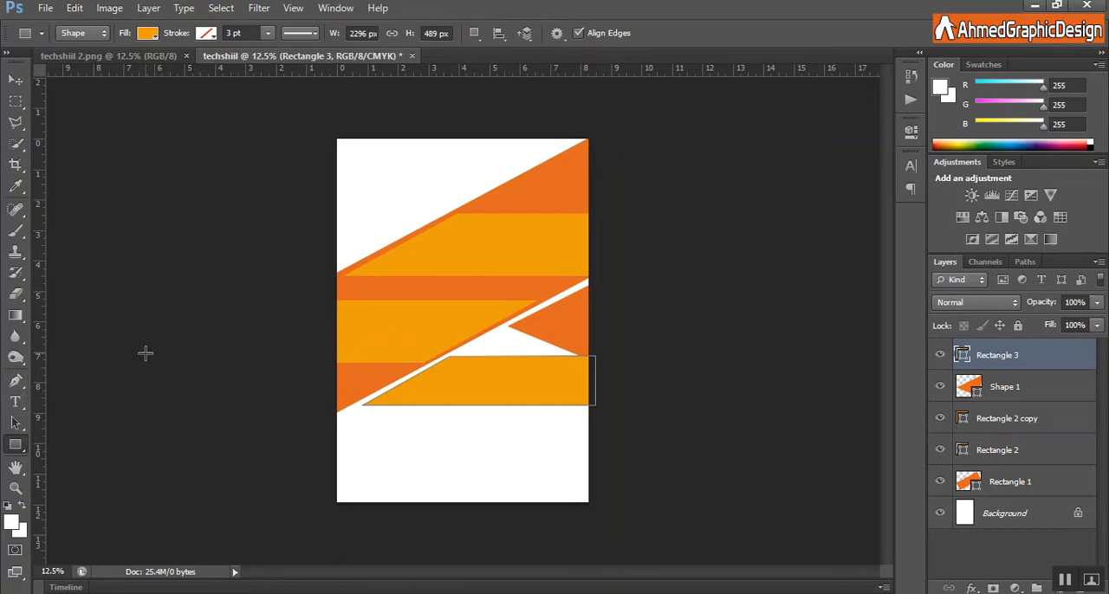
Draw a document custom shape about 280 × 472 px at the left end of the lower yellow-orange stripe.
right_click(16, 445)
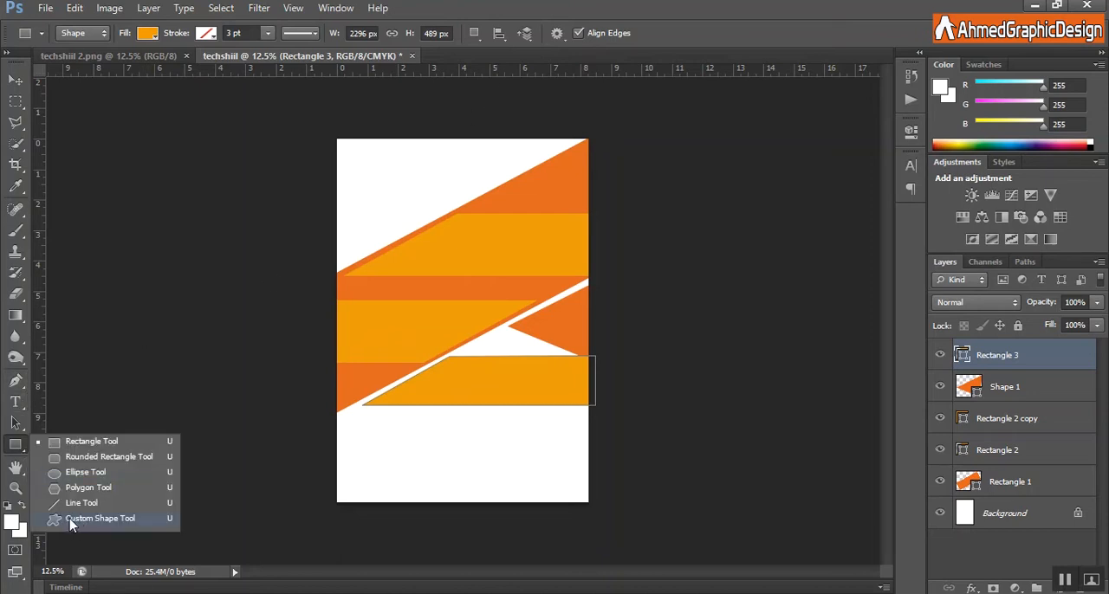
click(70, 520)
click(629, 35)
drag(749, 138, 745, 278)
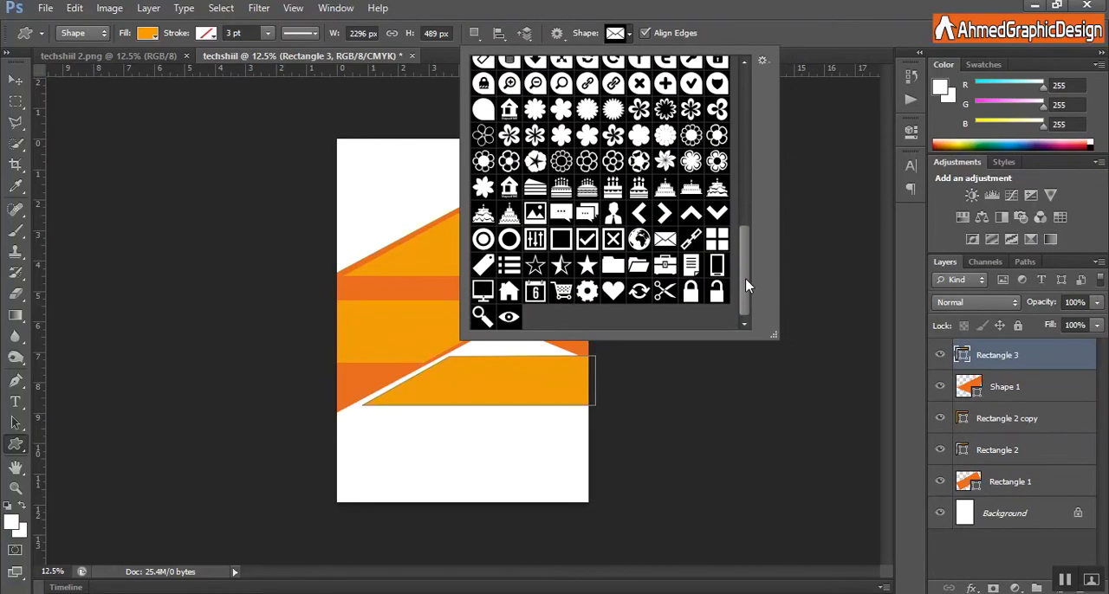
double_click(691, 268)
drag(349, 308, 373, 348)
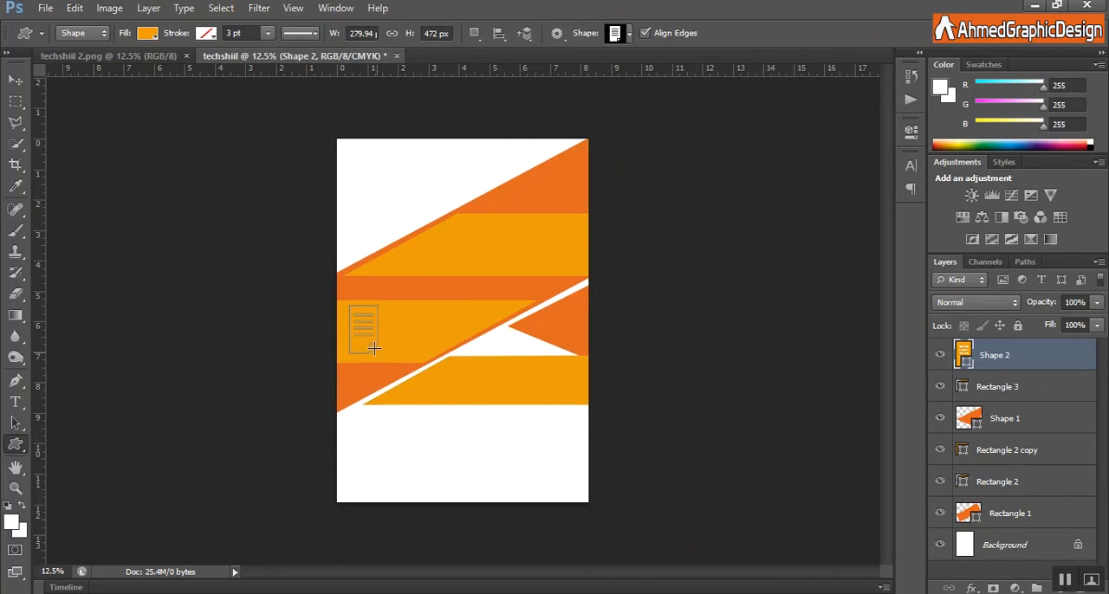
Fill the document icon with white.
click(144, 35)
click(78, 111)
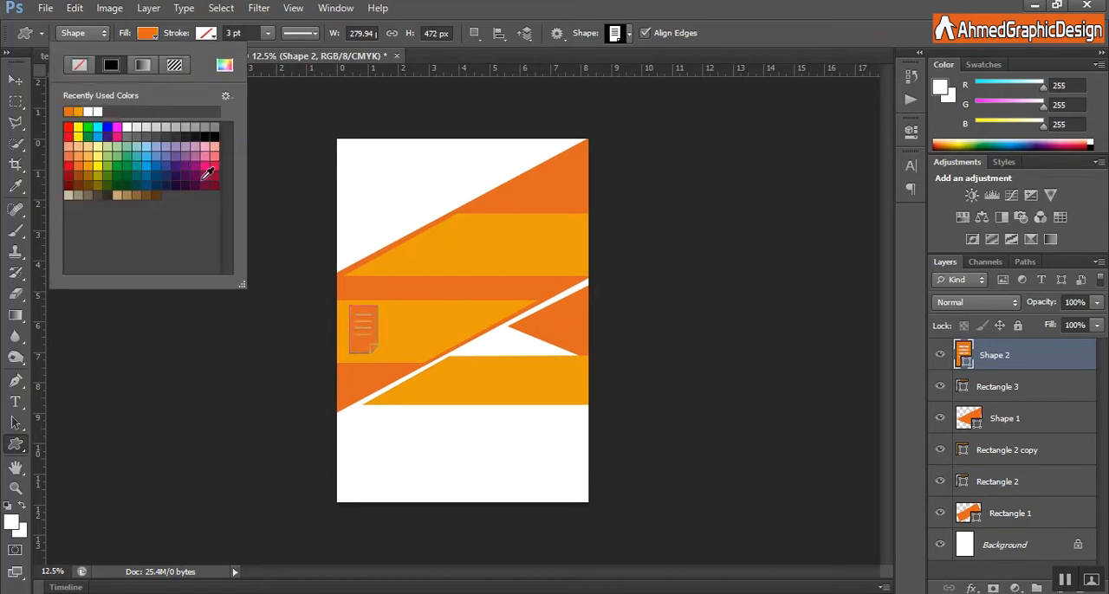
click(92, 112)
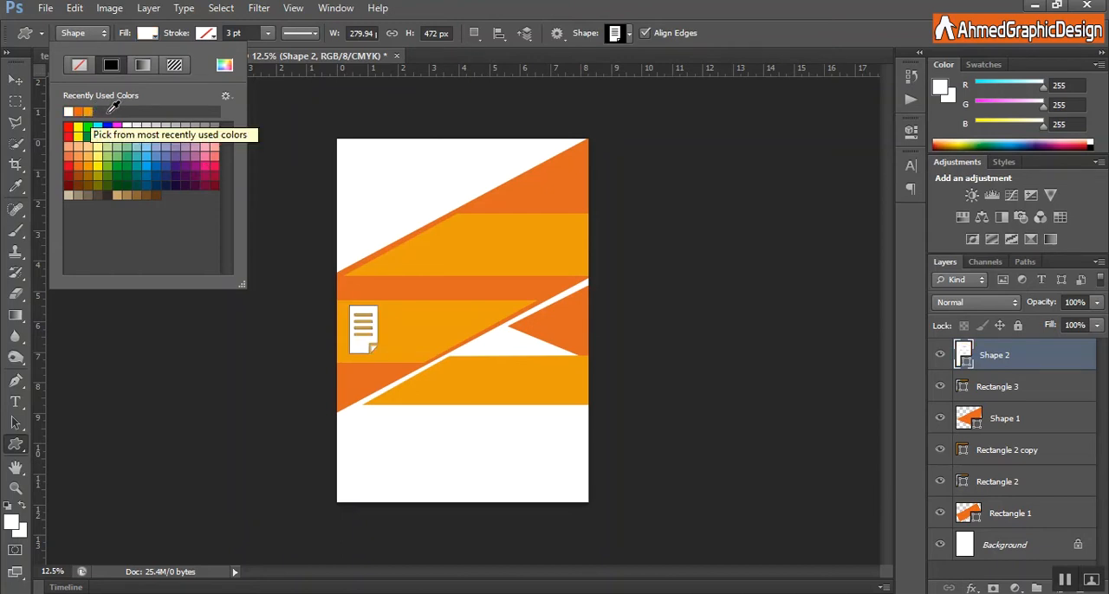
Draw a white businessman custom shape about 320 × 392 px near the slanted end of the upper yellow-orange stripe.
click(630, 35)
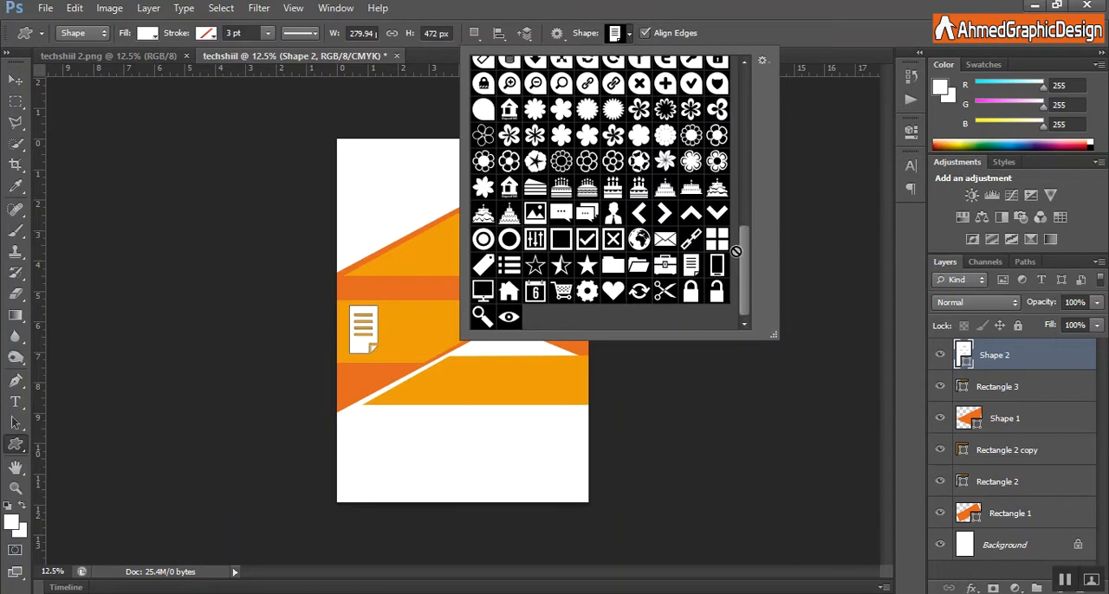
double_click(611, 211)
drag(427, 230, 459, 270)
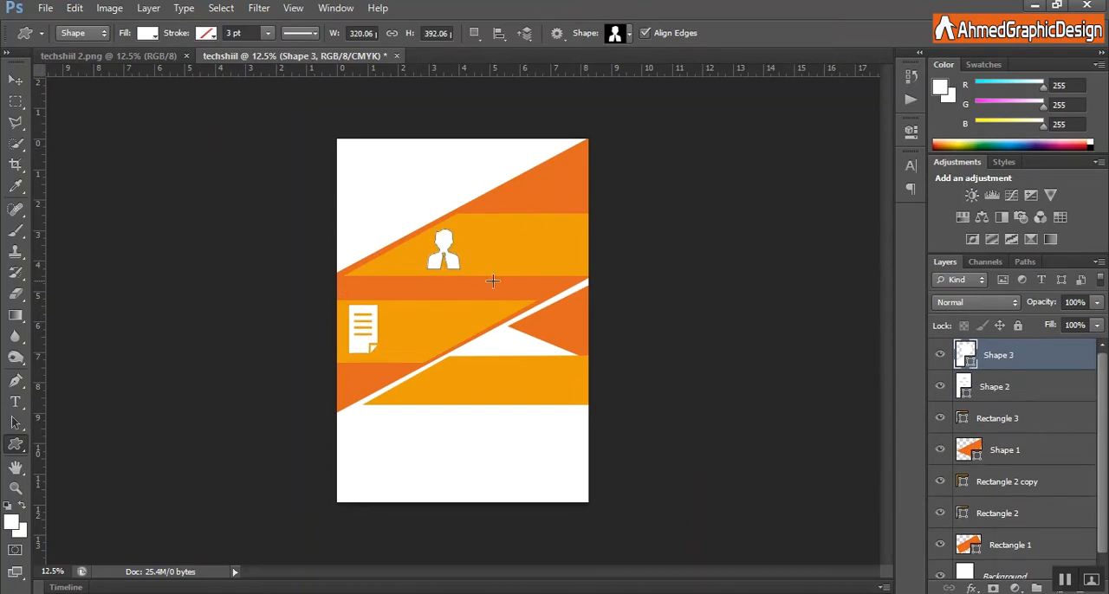
Add the text "FURSAD DAHABI AH" at 18 pt and place it over the upper part of the orange band.
key(t)
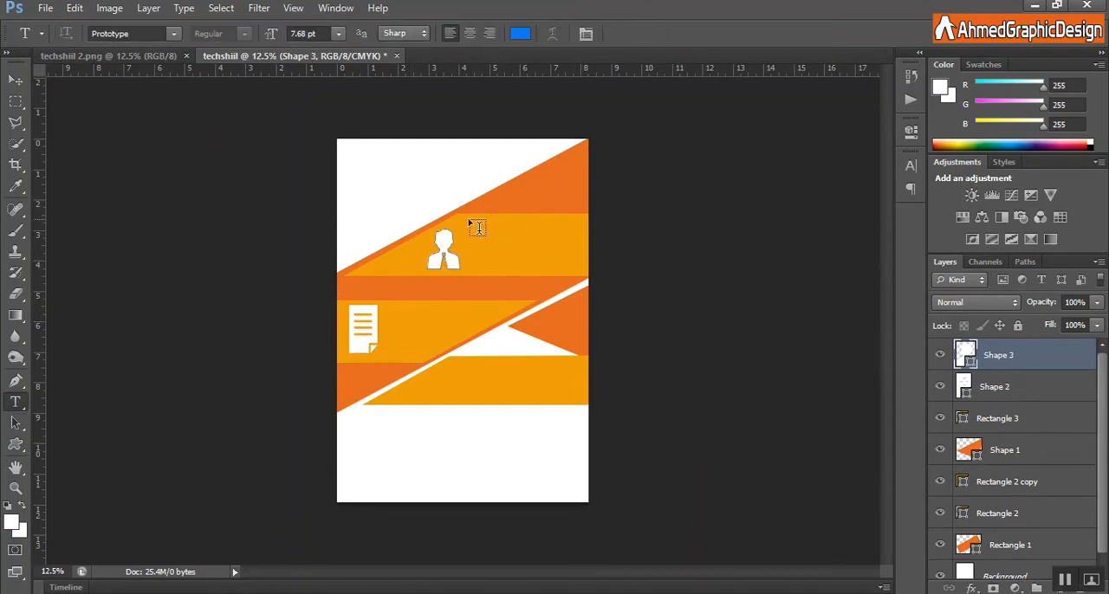
click(467, 223)
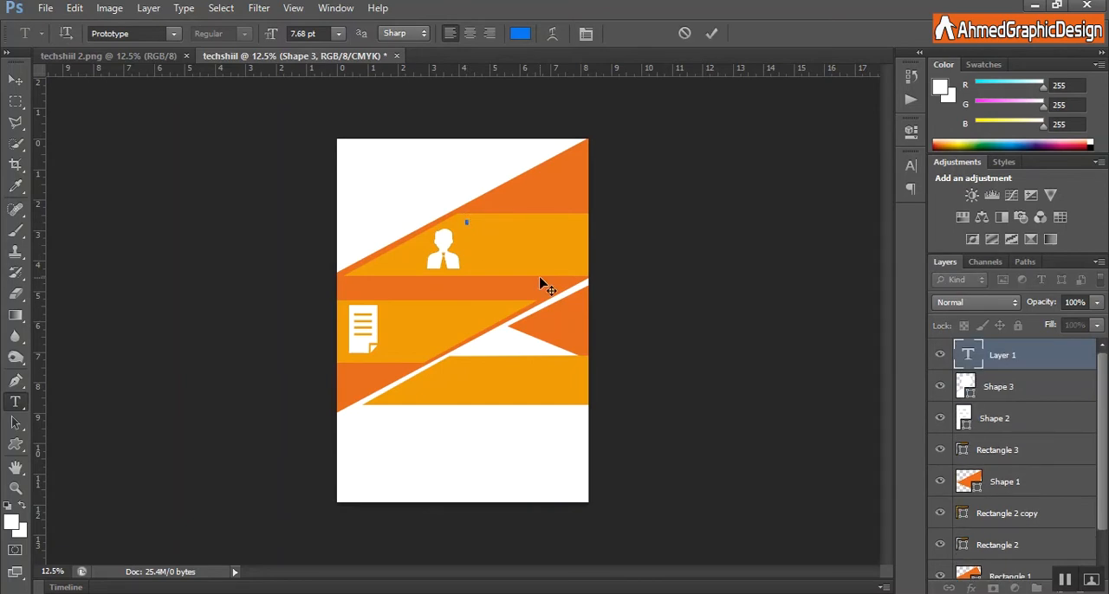
click(338, 33)
click(334, 201)
text(I AH)
drag(688, 89, 705, 28)
drag(268, 37, 295, 35)
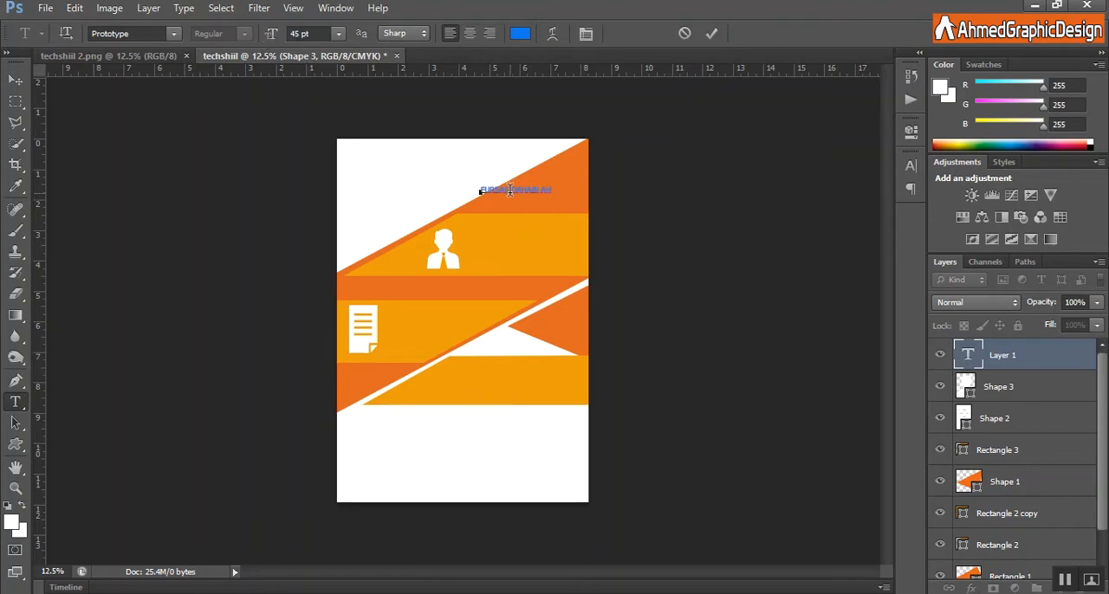
click(711, 33)
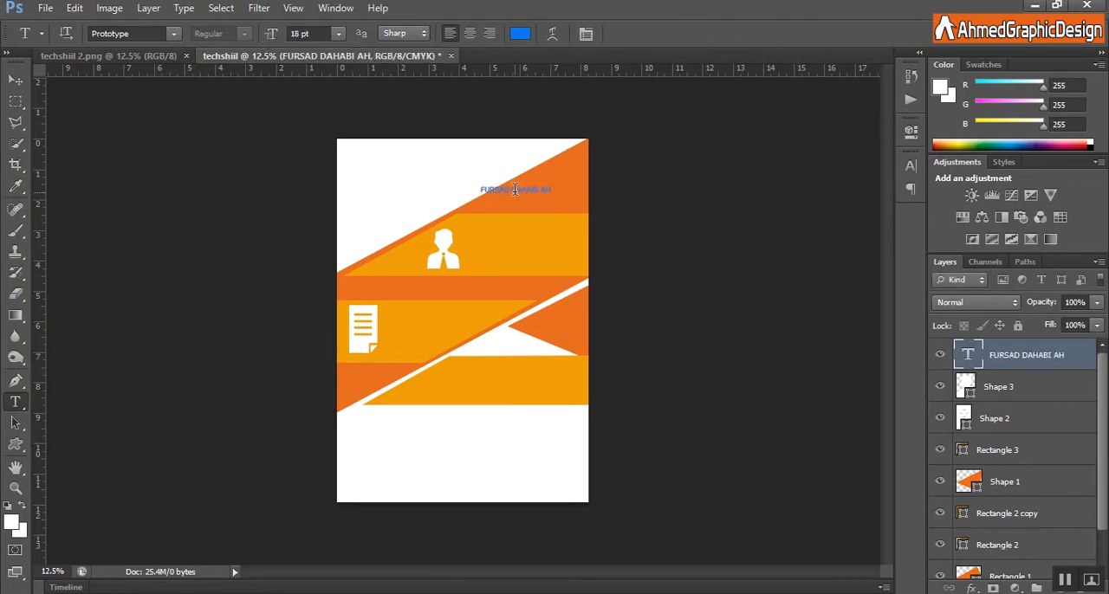
Move the FURSAD DAHABI AH text onto the upper yellow-orange stripe beside the businessman icon and scale it to about 167% width and 238% height.
click(15, 80)
drag(530, 194, 513, 235)
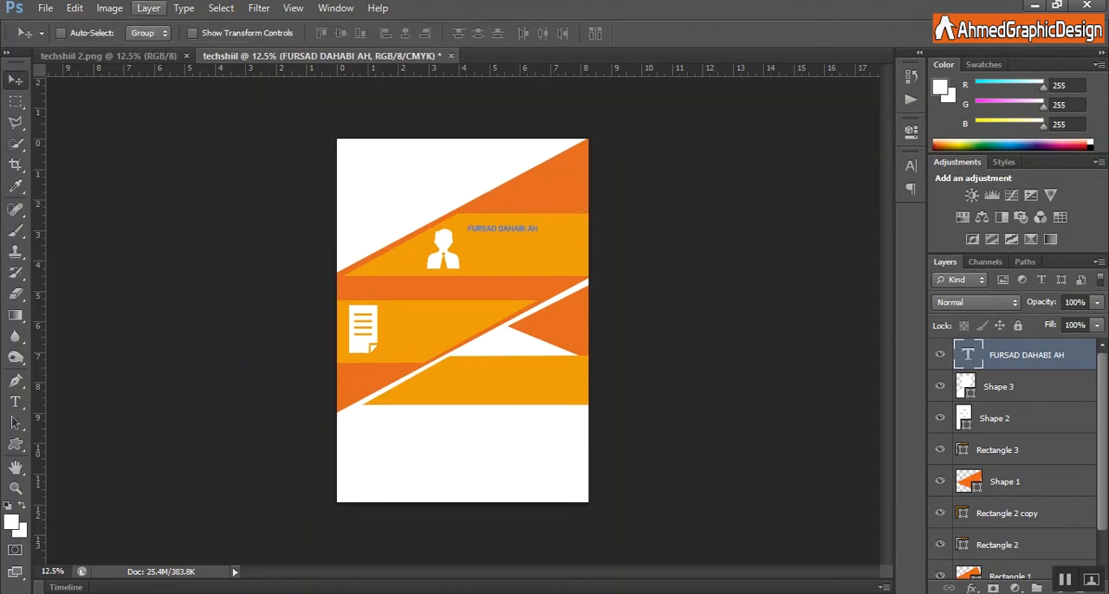
key(ctrl+t)
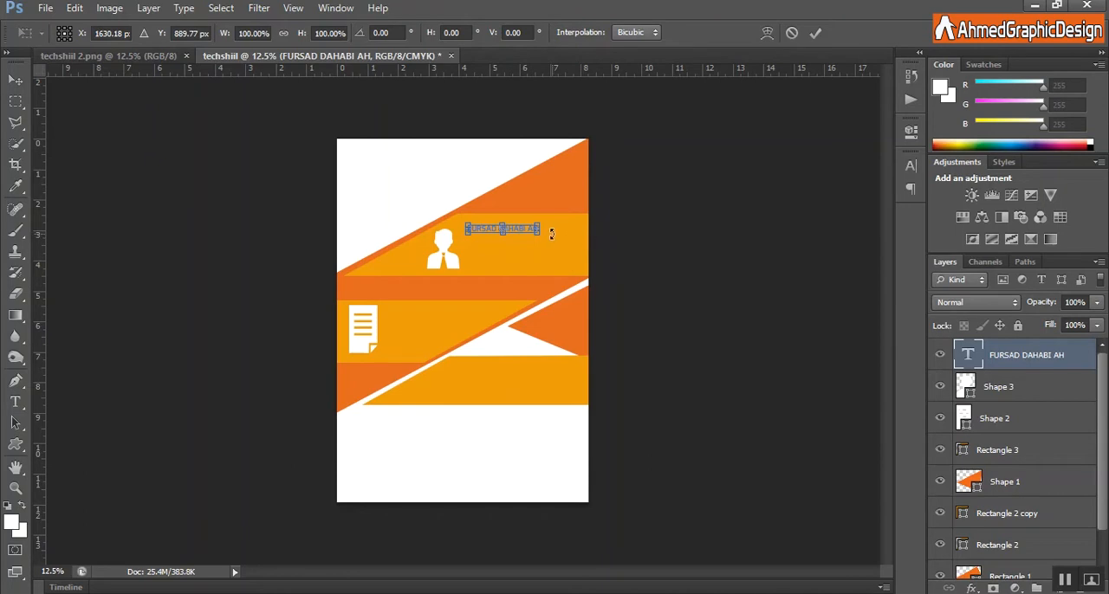
mouse_move(543, 229)
mouse_down()
mouse_move(582, 229)
mouse_move(522, 243)
mouse_move(539, 226)
mouse_up()
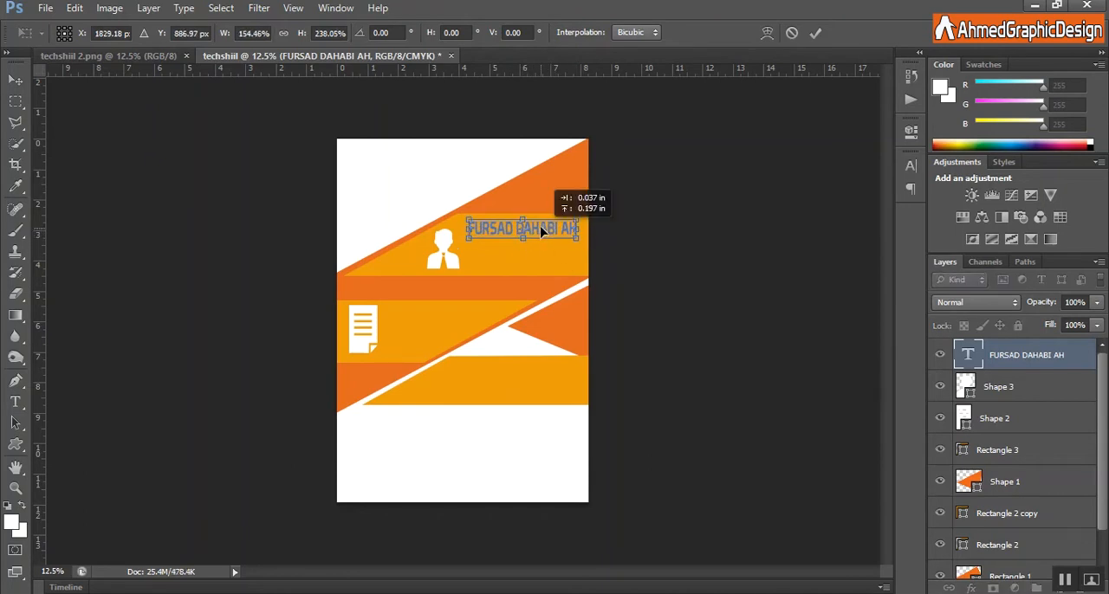
drag(467, 229, 456, 228)
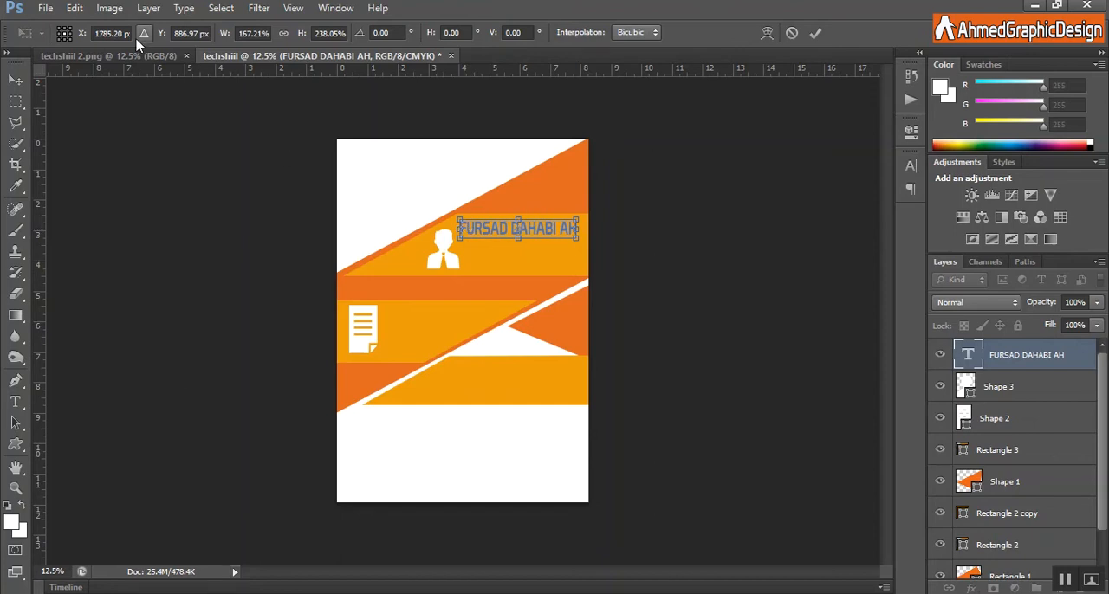
click(815, 33)
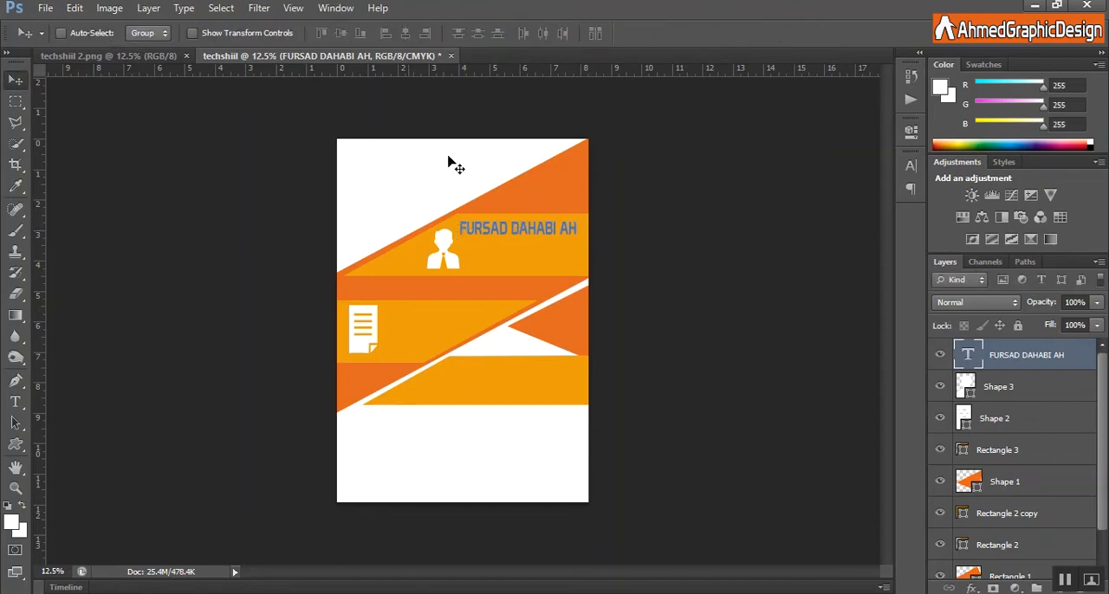
Recolour the FURSAD DAHABI AH heading orange by sampling the flyer's orange band.
right_click(529, 241)
click(531, 240)
click(15, 401)
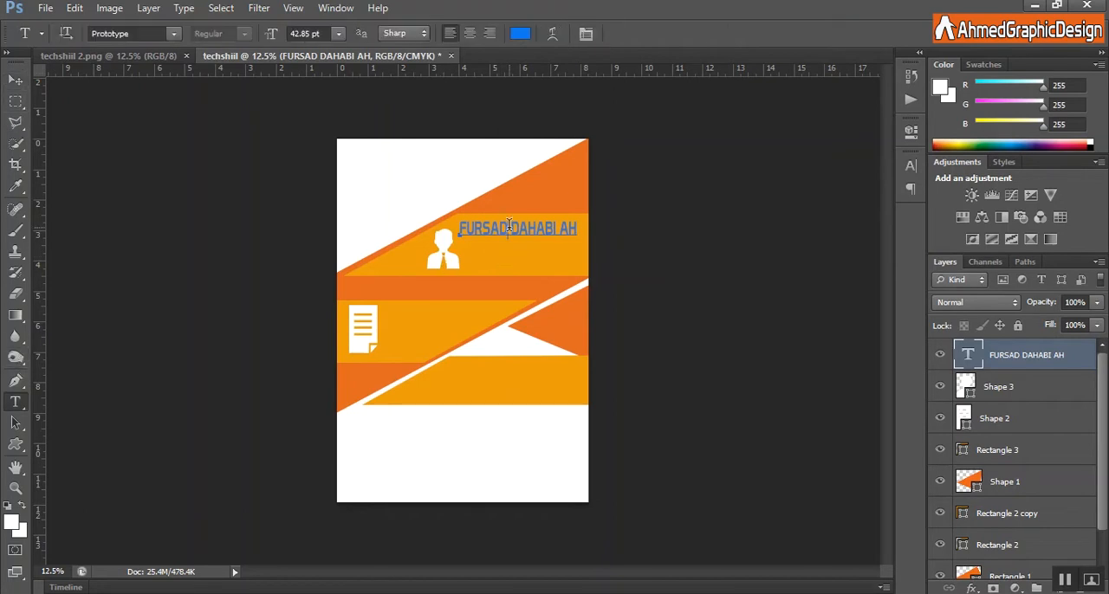
click(509, 224)
key(ctrl+a)
click(520, 33)
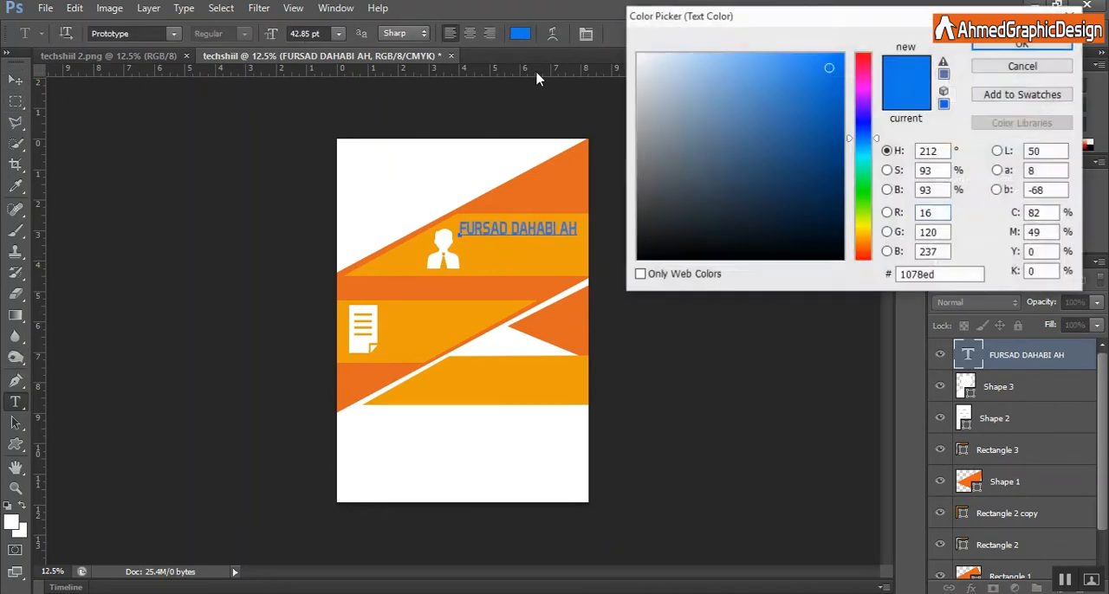
click(437, 291)
click(1022, 44)
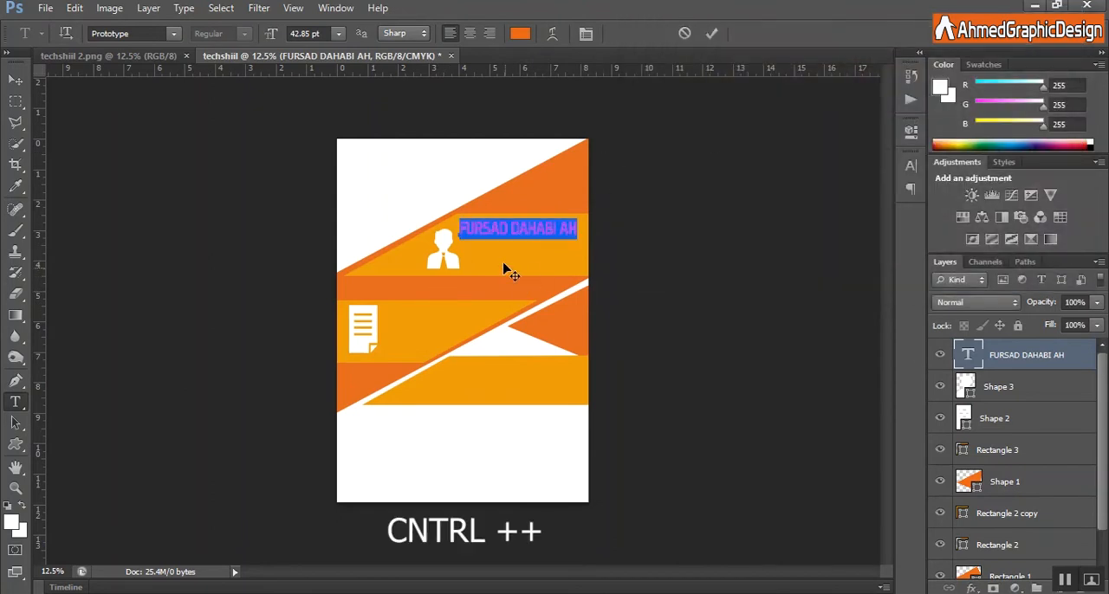
click(711, 33)
Draw a paragraph text box under the FURSAD DAHABI AH heading and set its text colour to off-white #f9f3f0.
key(ctrl+plus)
key(ctrl+plus)
key(ctrl+plus)
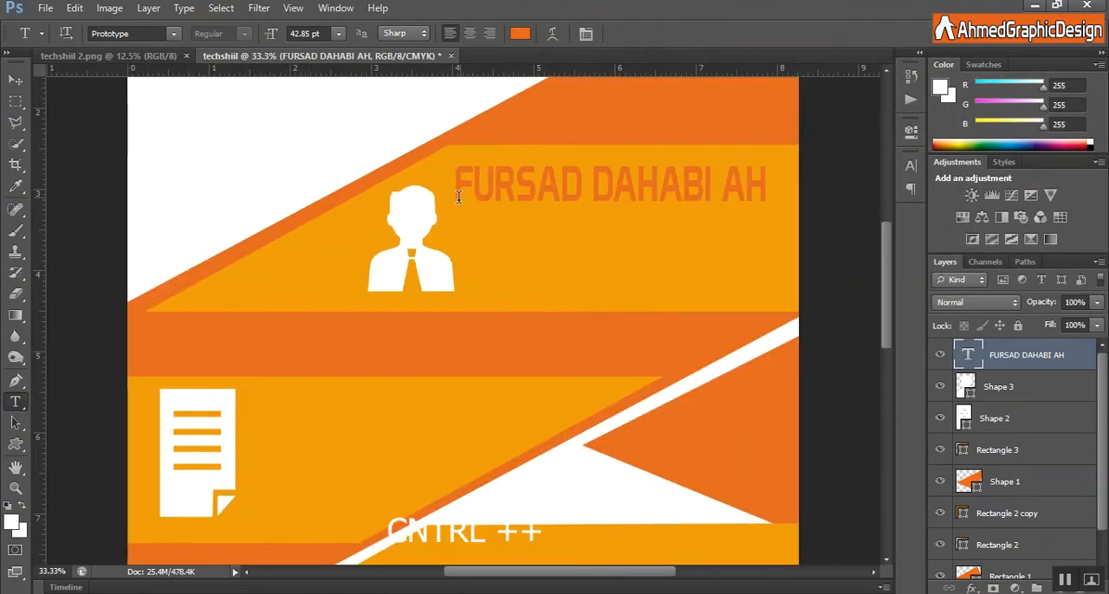
drag(456, 213, 790, 291)
click(519, 33)
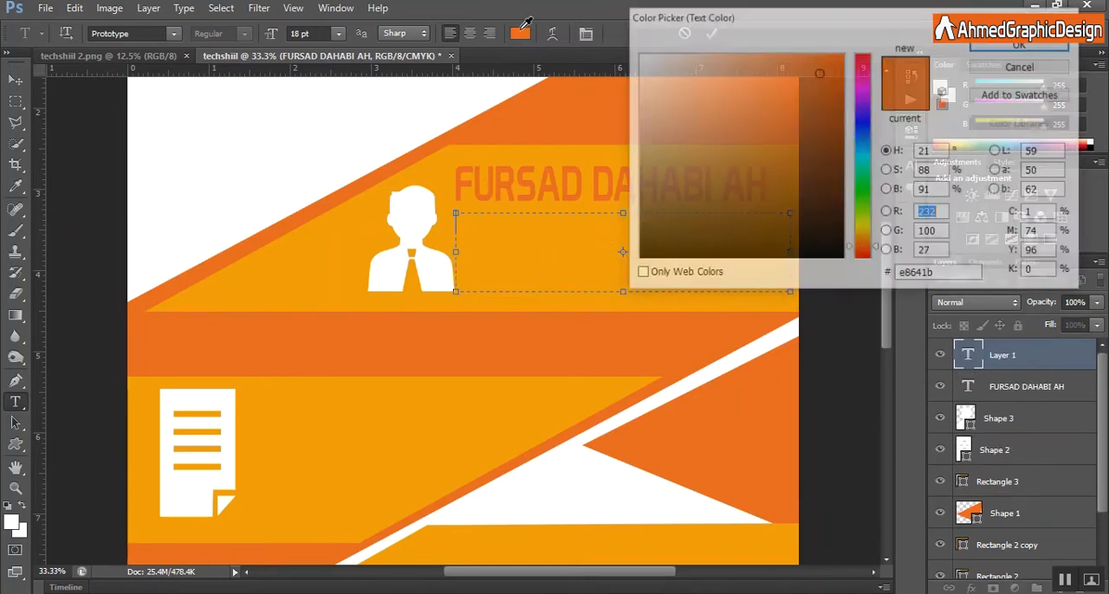
click(644, 58)
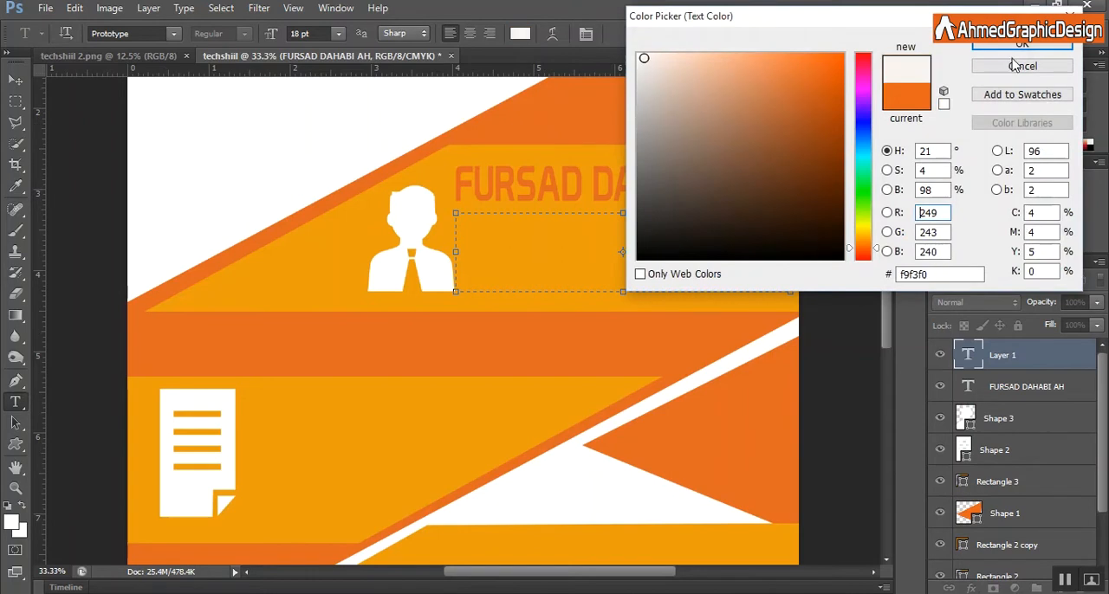
click(1022, 44)
Enter the paragraph "techshiil waxey ugu bishaareynaysaa macalinta ama xirfad layaasha in ay qabaneyso macalin ku shaqeysta khibradooda".
text(techshiil waxey u)
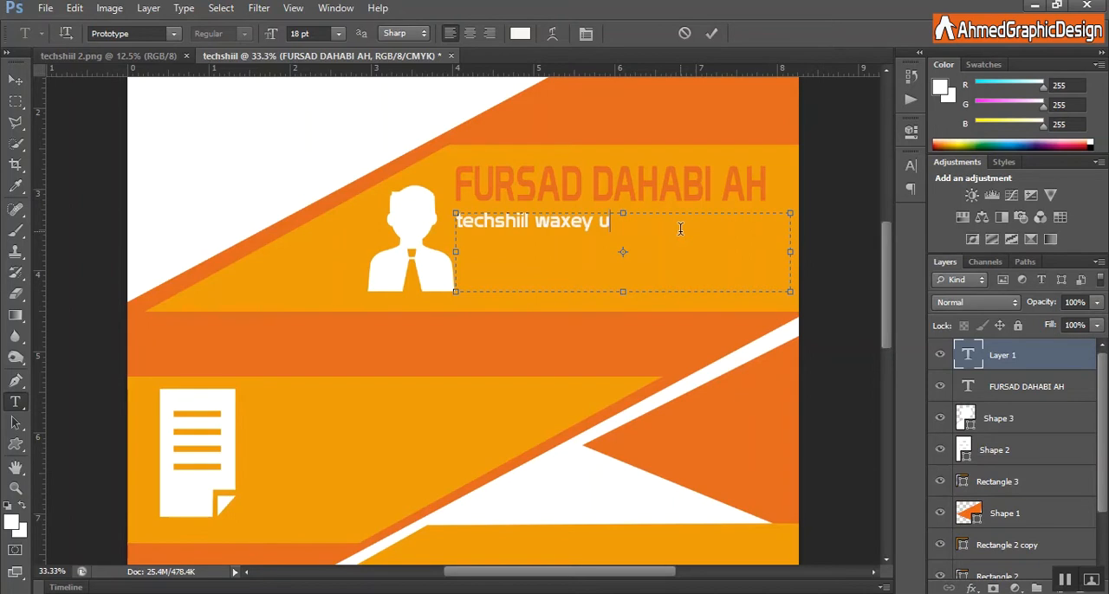
text(gu bishaarey)
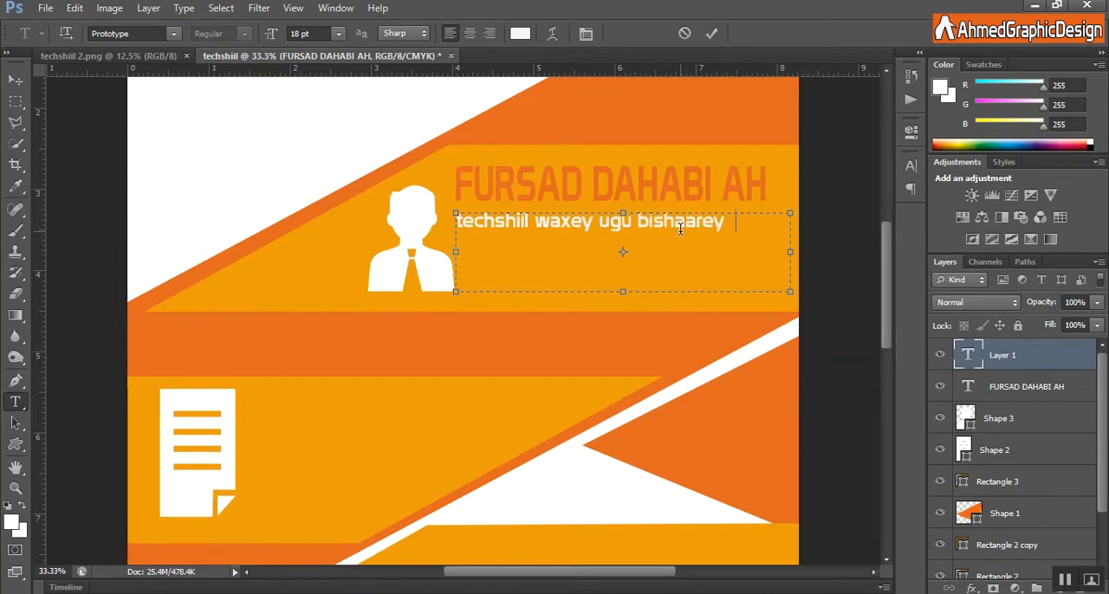
text(naysaa macalin)
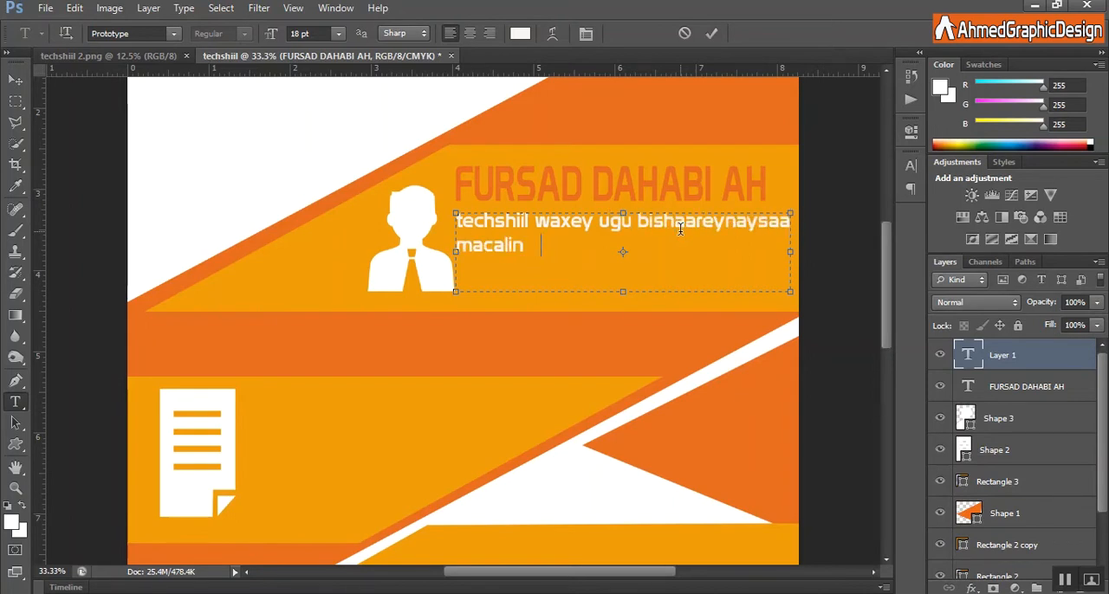
text(ta ama xirfad)
key(BackSpace)
key(BackSpace)
key(BackSpace)
text(rfad layaa)
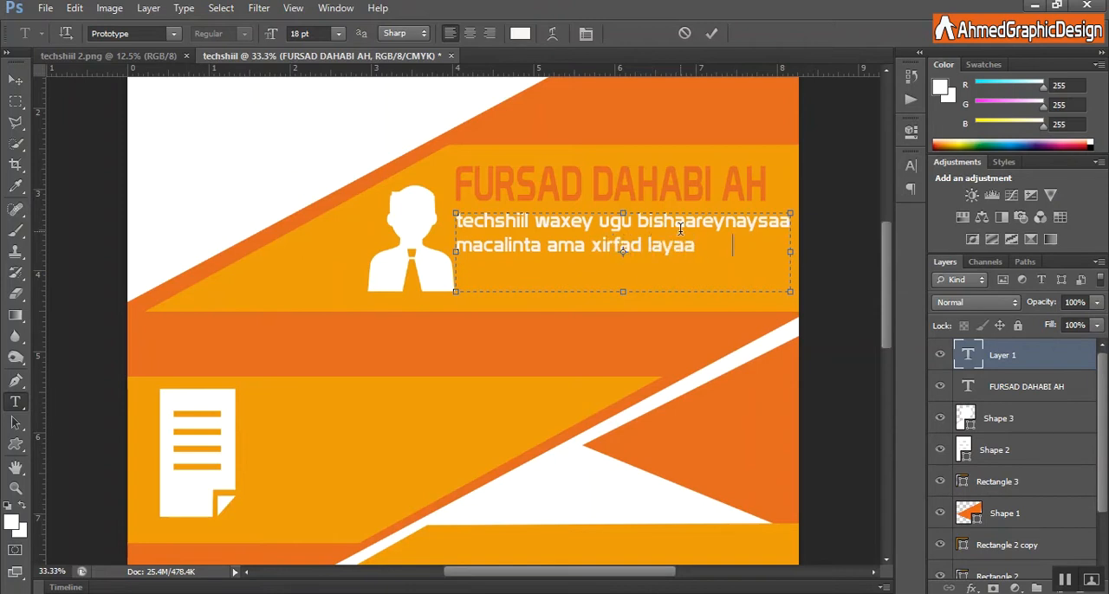
text(sha in ay bila)
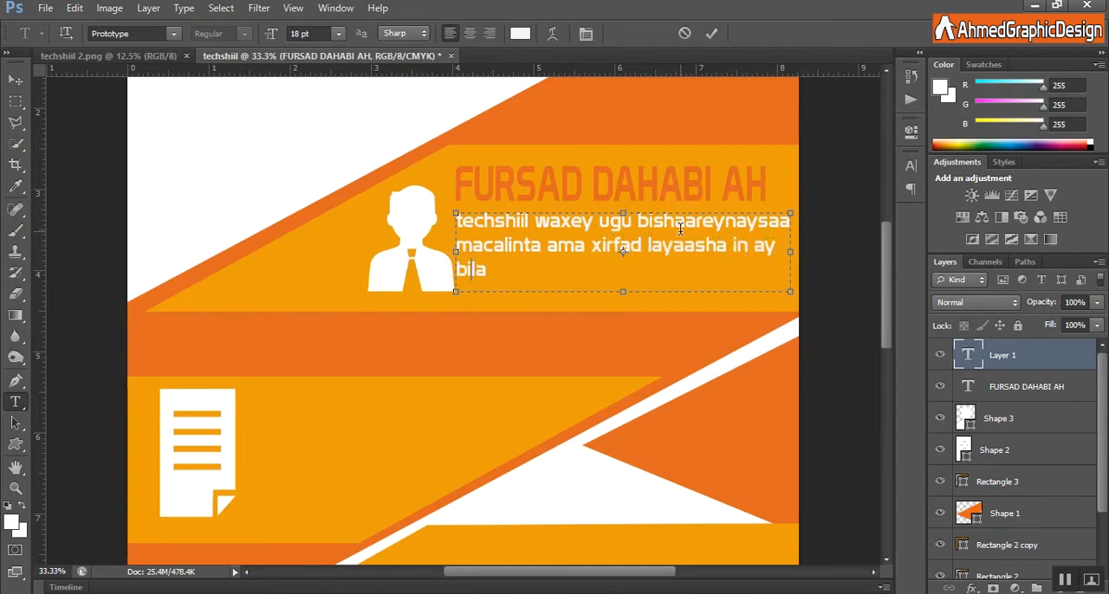
text(qabaneys)
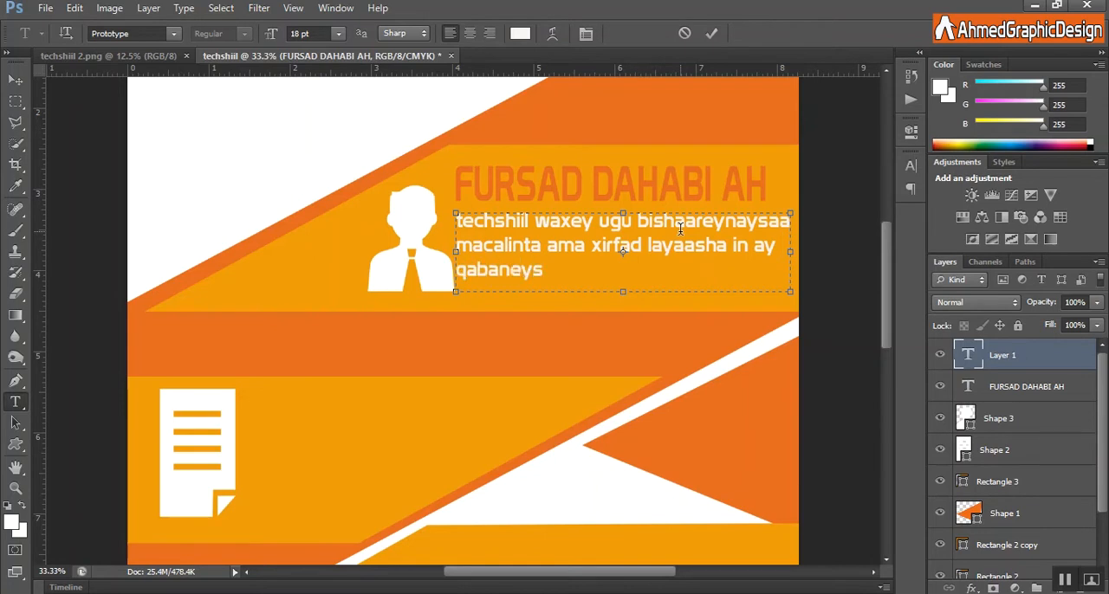
text(o macalin ku s)
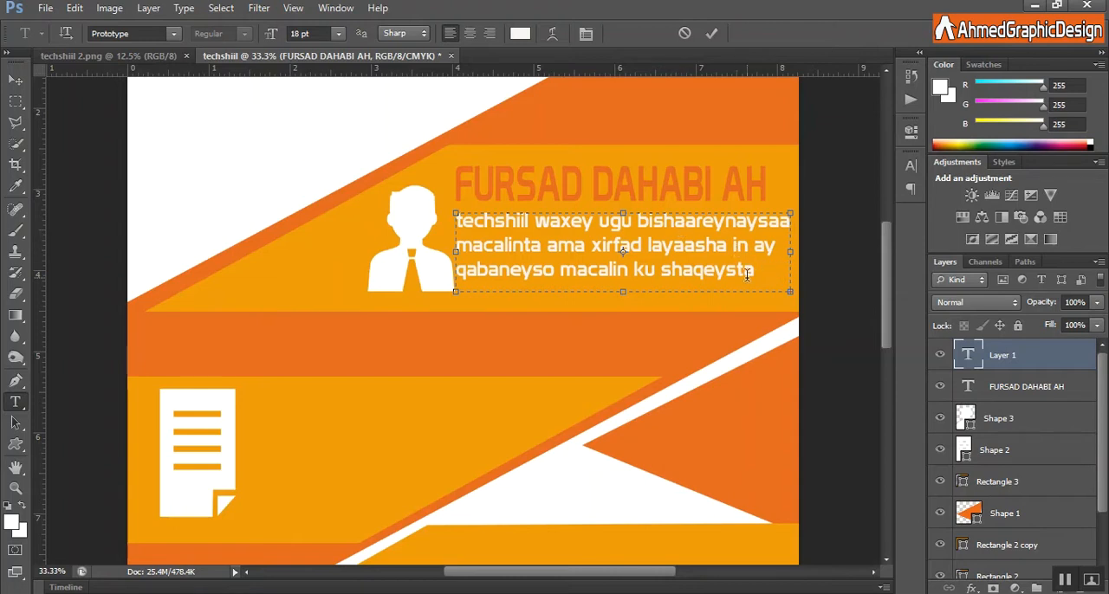
click(712, 32)
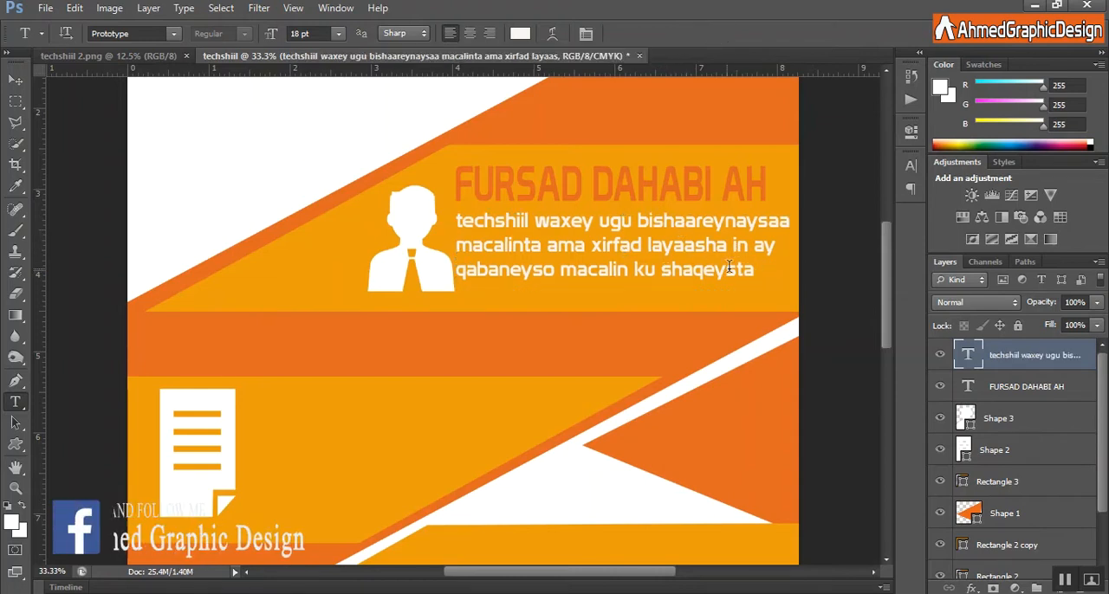
Set the paragraph under FURSAD DAHABI AH to 14 pt and stretch its height to about 145%.
click(724, 266)
key(ctrl+a)
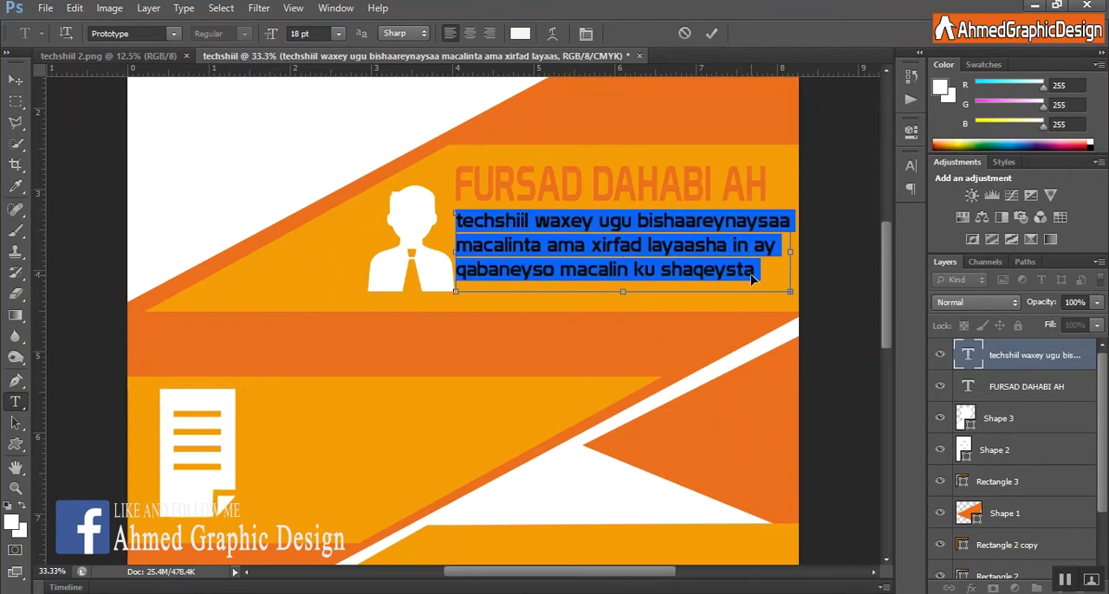
click(339, 33)
click(324, 181)
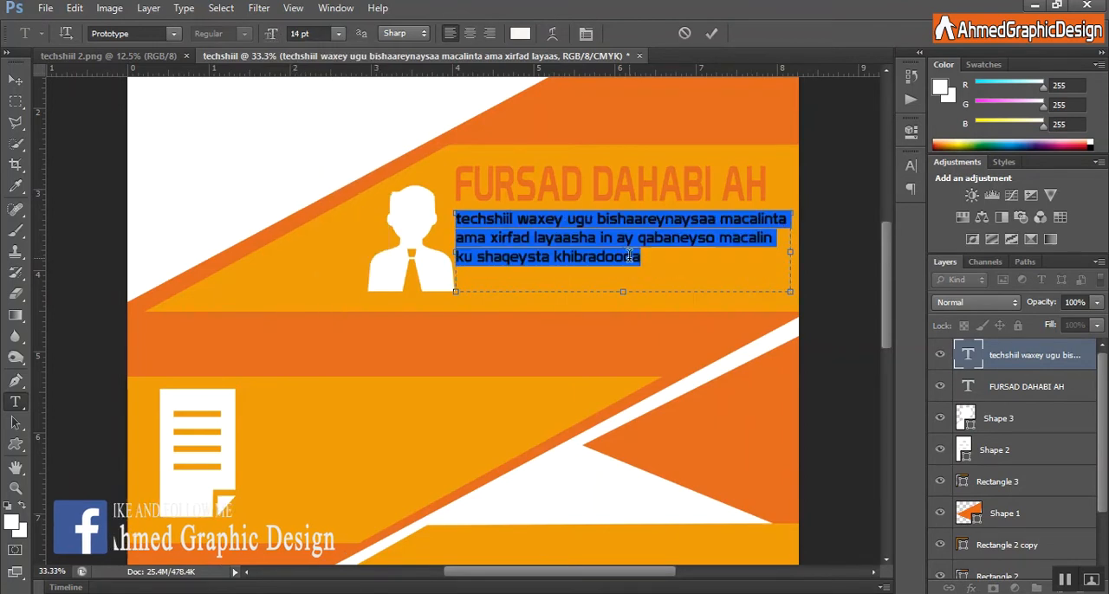
click(711, 33)
key(ctrl+t)
drag(624, 309, 624, 326)
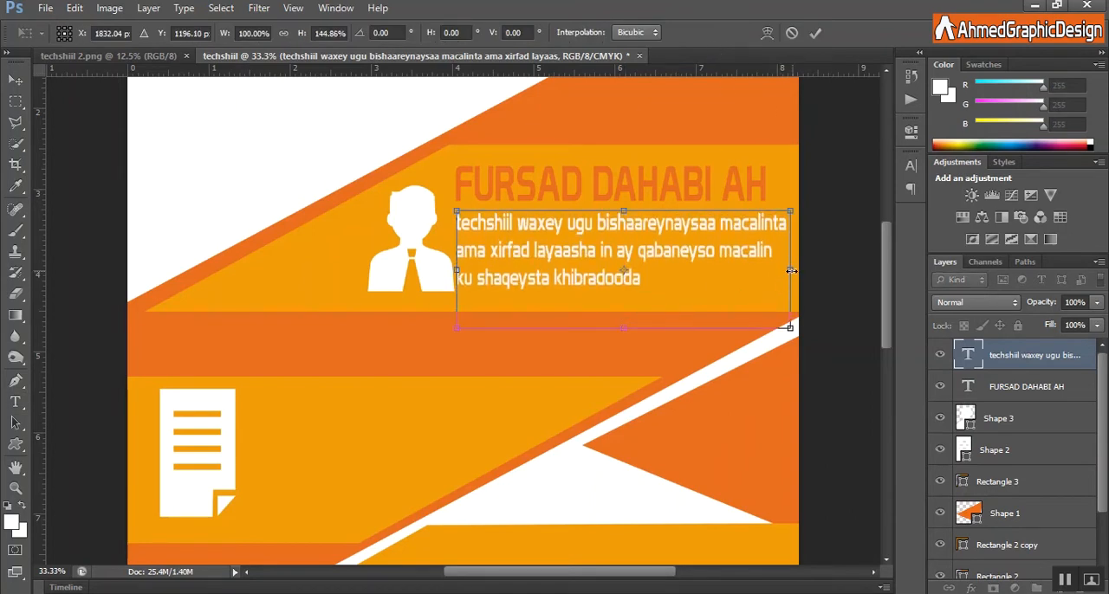
click(815, 33)
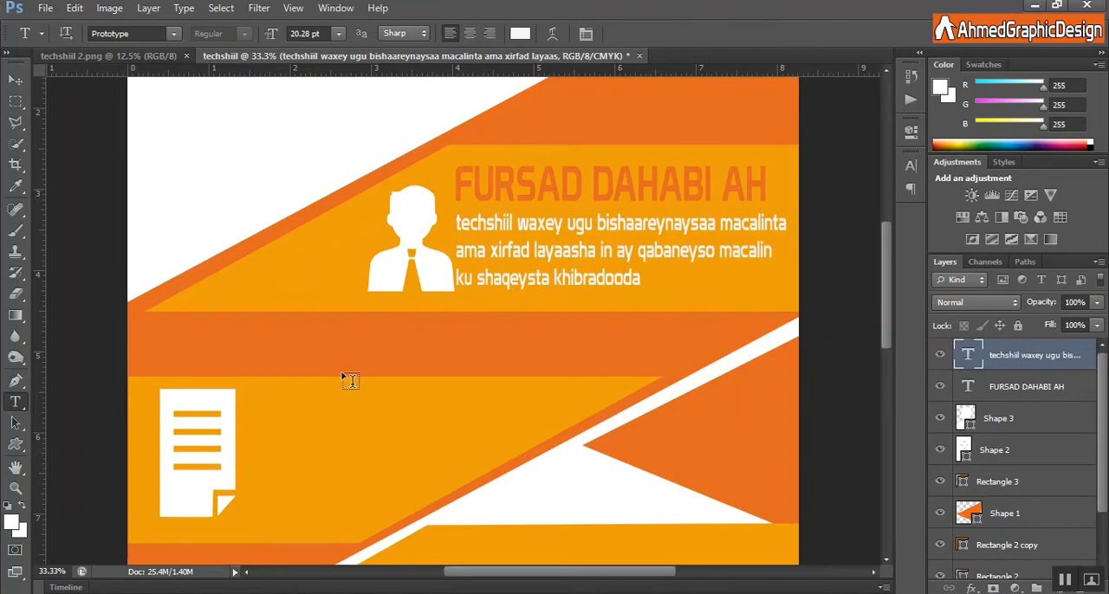
Add the text "NAGU SAABSAN" beside the upper part of the document icon on the lower yellow-orange stripe.
scroll(887, 305, down, 3)
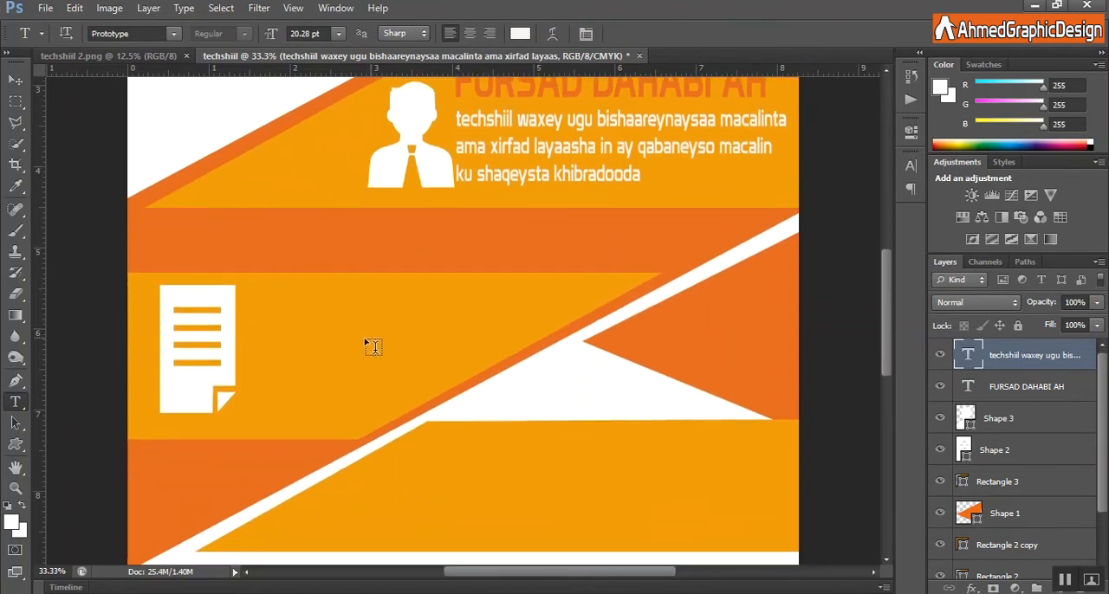
click(250, 294)
text(NAGU SAABSAN)
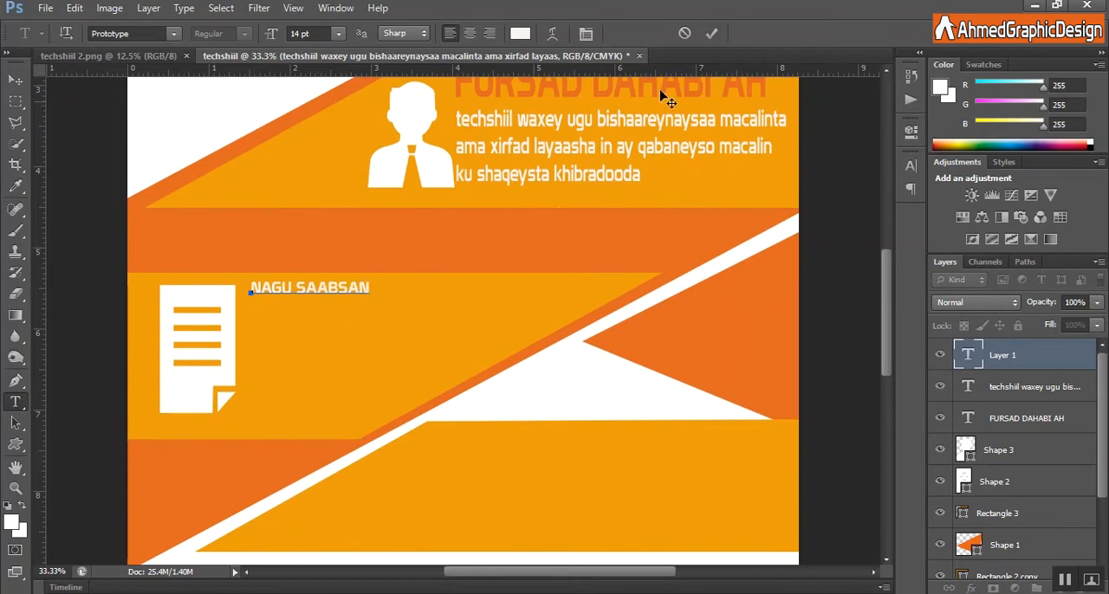
click(711, 33)
Enlarge the NAGU SAABSAN text to 36 pt and move it down so it sits inside the yellow-orange stripe.
drag(371, 288, 251, 289)
drag(270, 36, 290, 36)
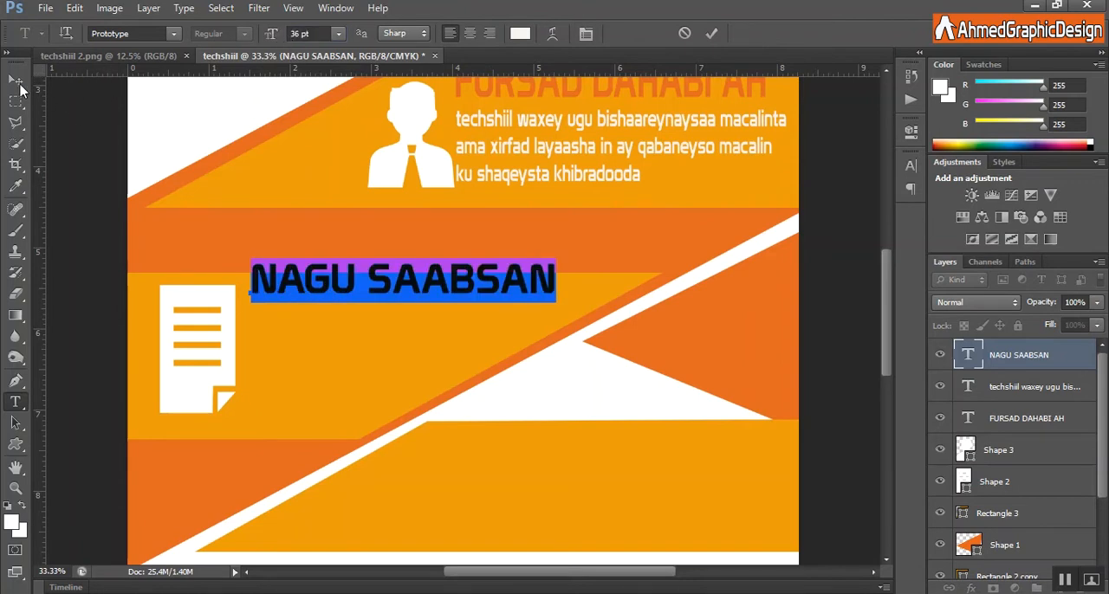
click(15, 80)
drag(391, 298, 395, 319)
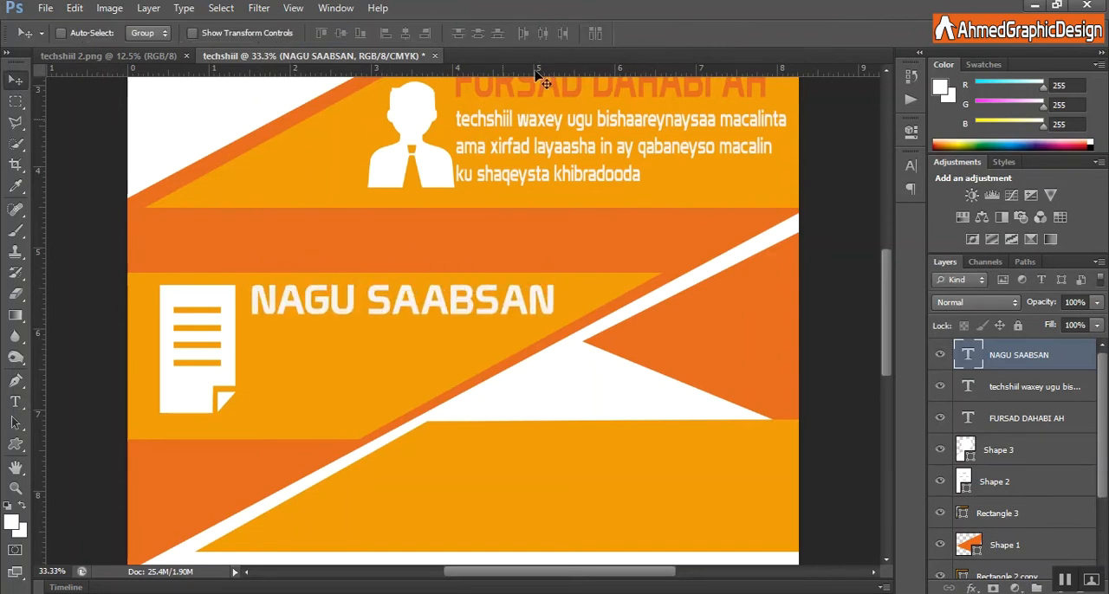
Recolour the NAGU SAABSAN heading to orange #e8641b, sampled from the orange band above it.
click(14, 402)
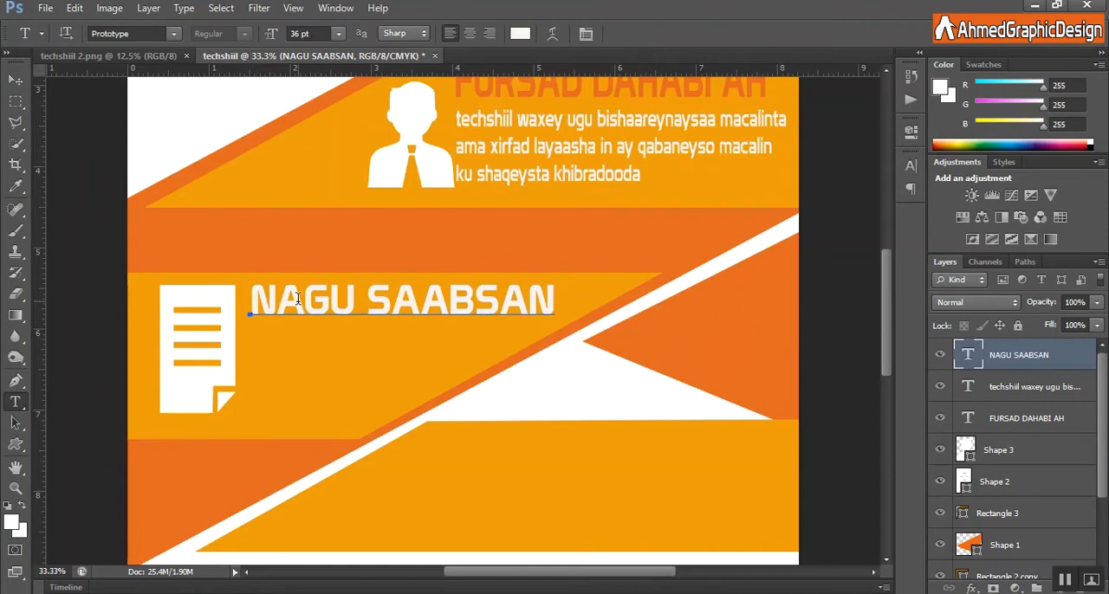
triple_click(292, 297)
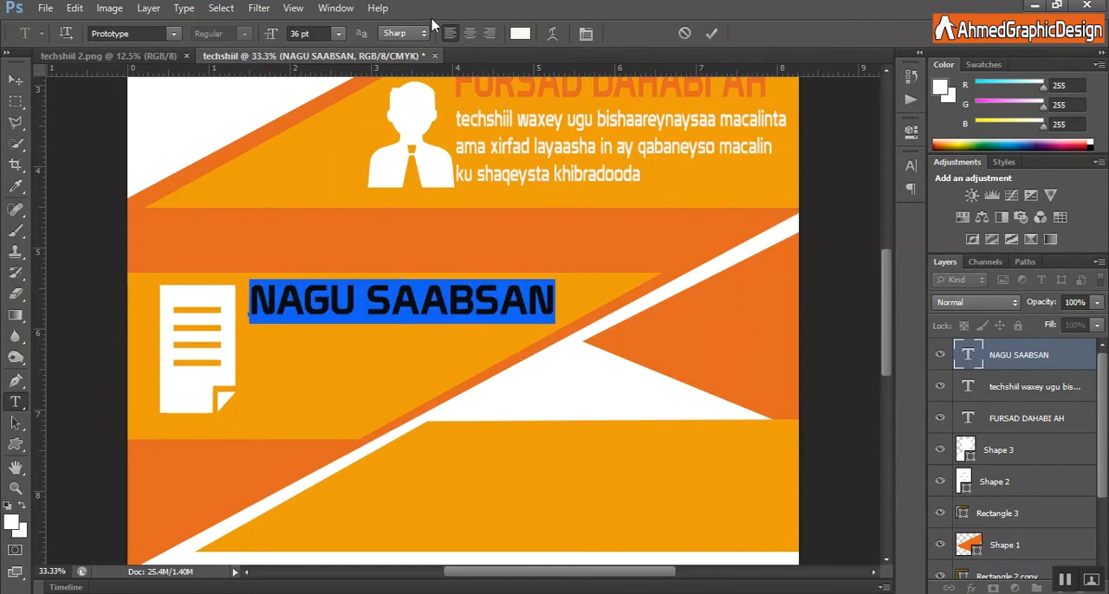
click(519, 33)
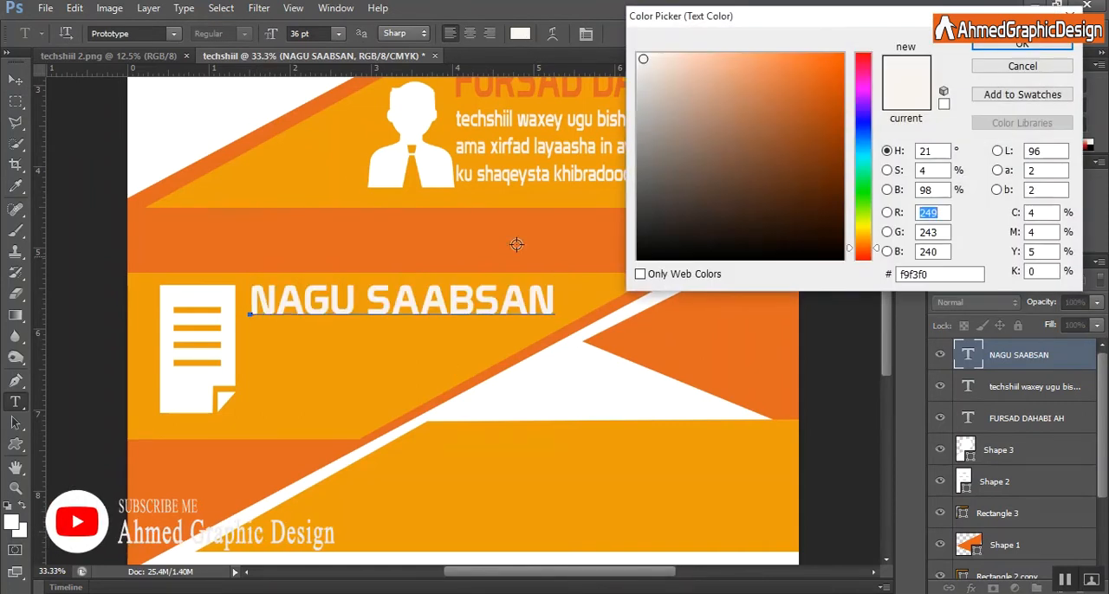
click(347, 245)
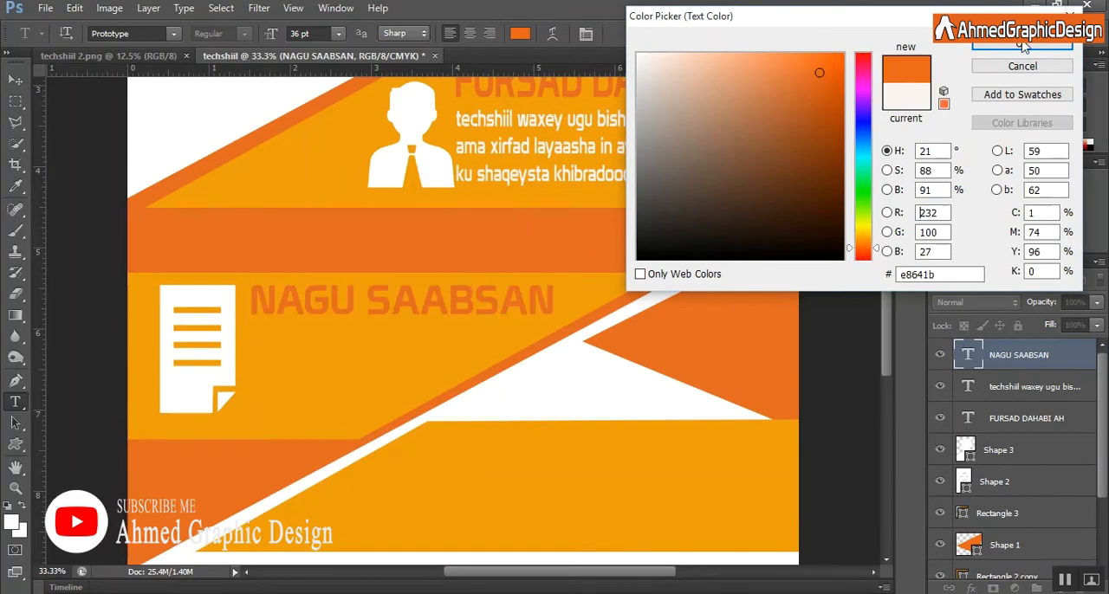
key(Return)
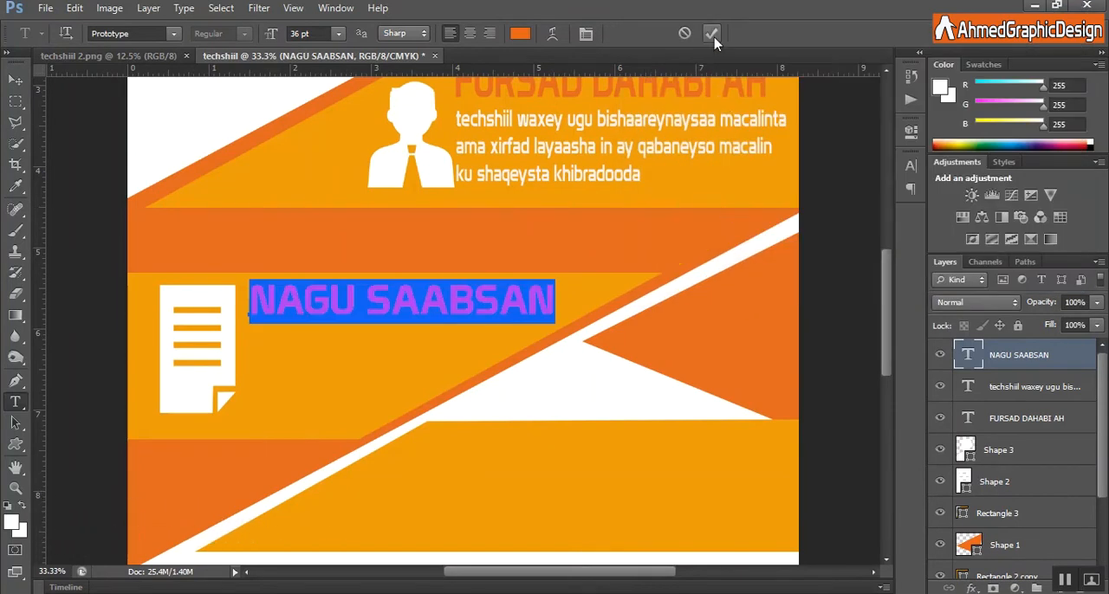
click(712, 33)
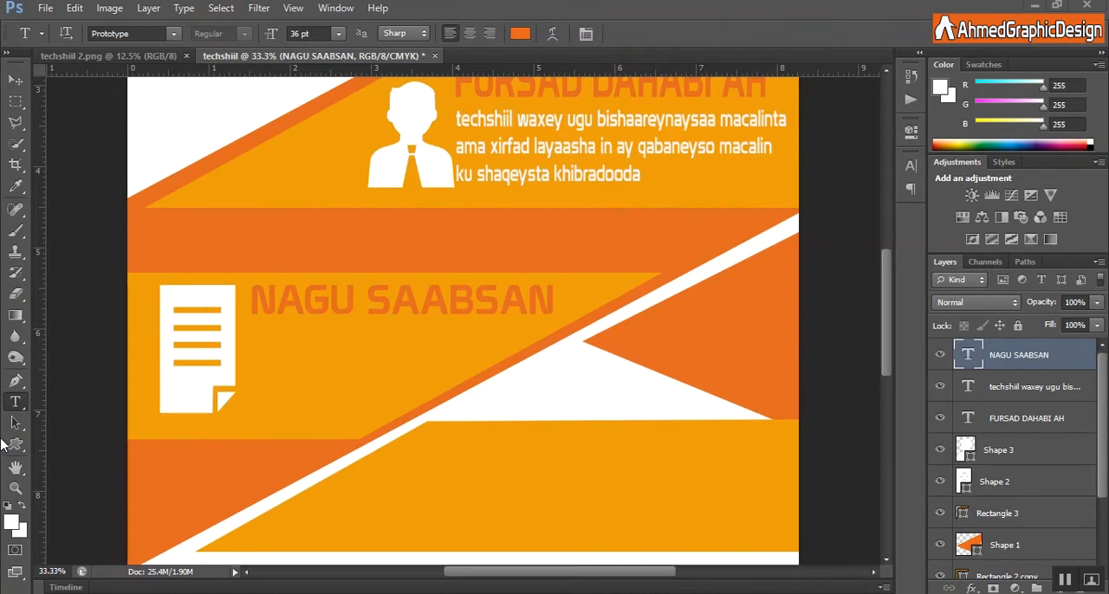
drag(250, 315, 440, 386)
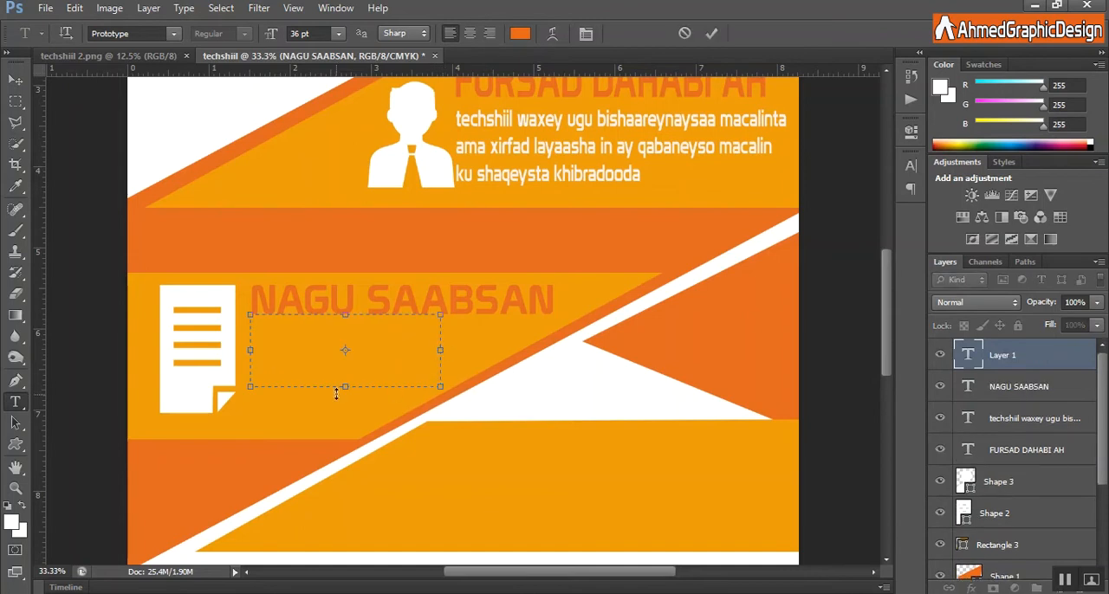
drag(345, 393, 345, 405)
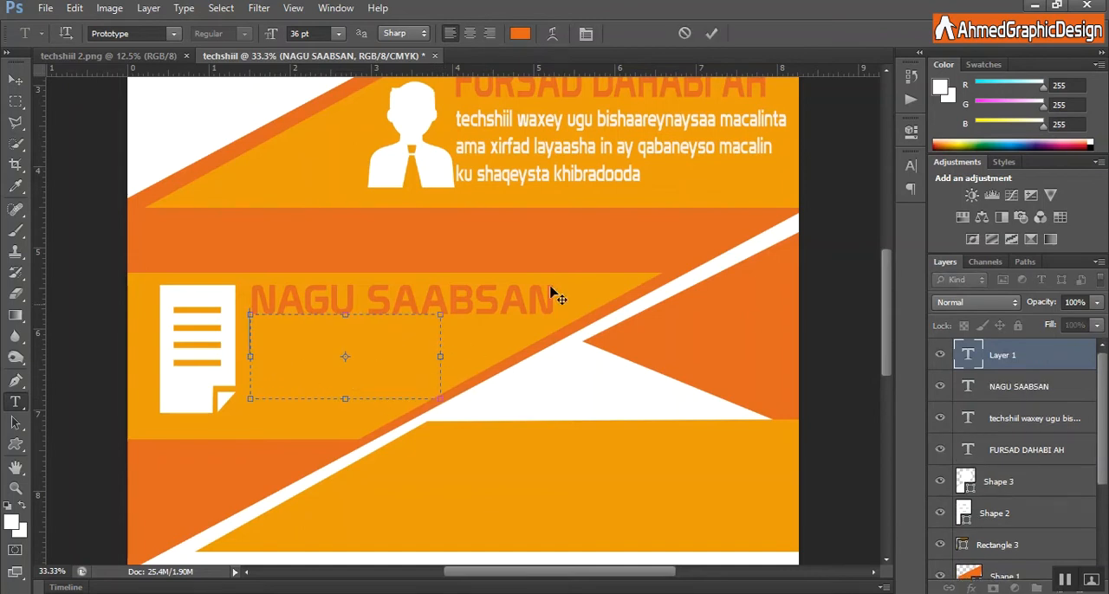
click(711, 33)
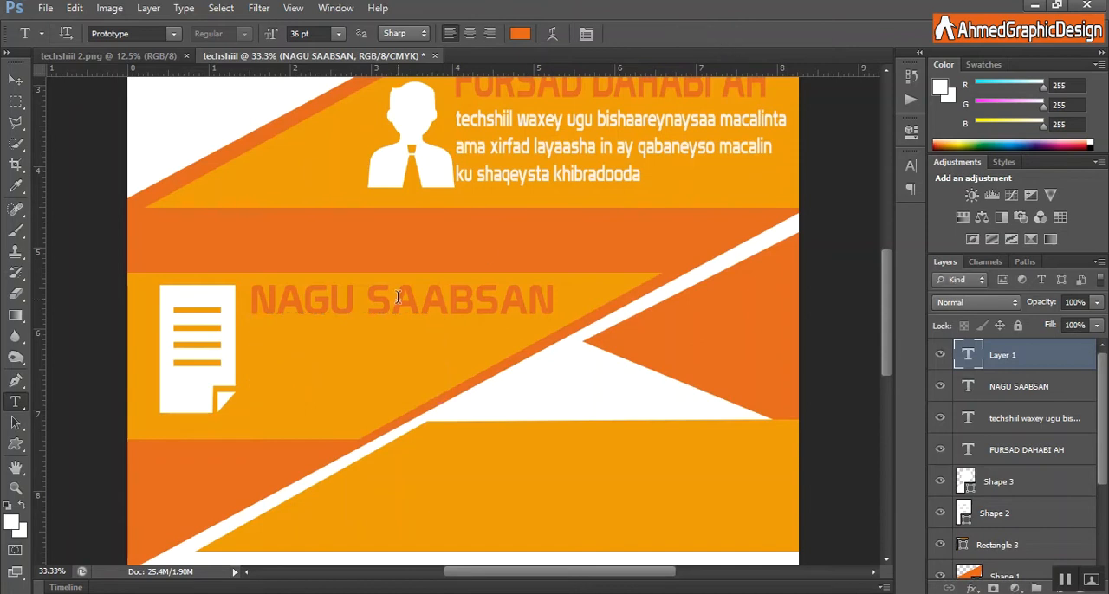
click(253, 327)
text(techshiil)
key(BackSpace)
key(BackSpace)
key(BackSpace)
key(BackSpace)
key(BackSpace)
key(BackSpace)
key(BackSpace)
key(BackSpace)
key(BackSpace)
click(685, 33)
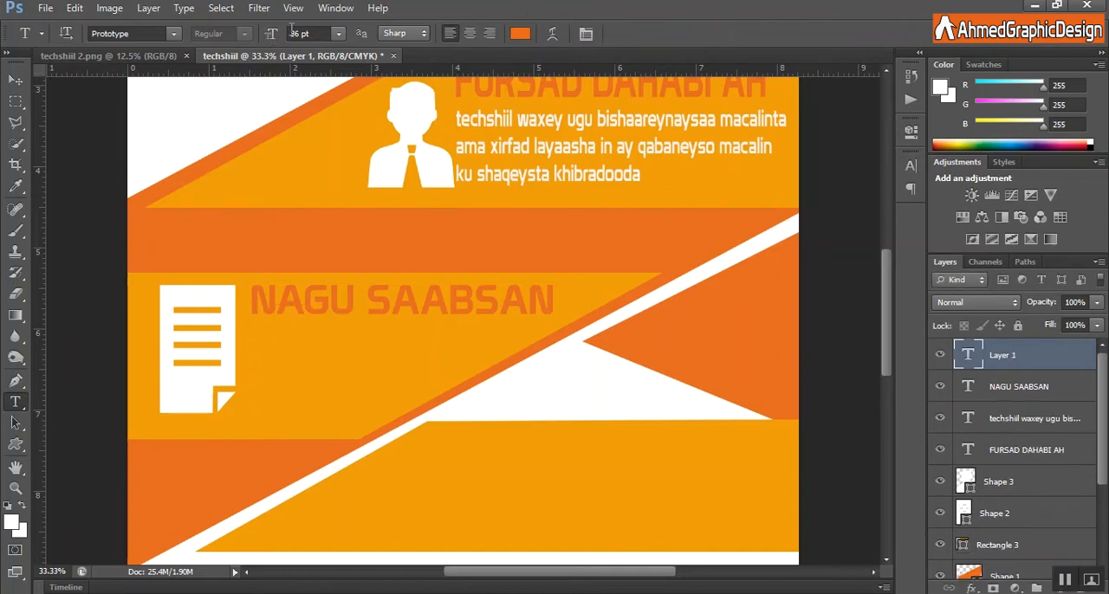
Set the text size to 14 pt and the text colour to off-white #f9f3f0, sampled from the paragraph above.
click(339, 33)
click(327, 182)
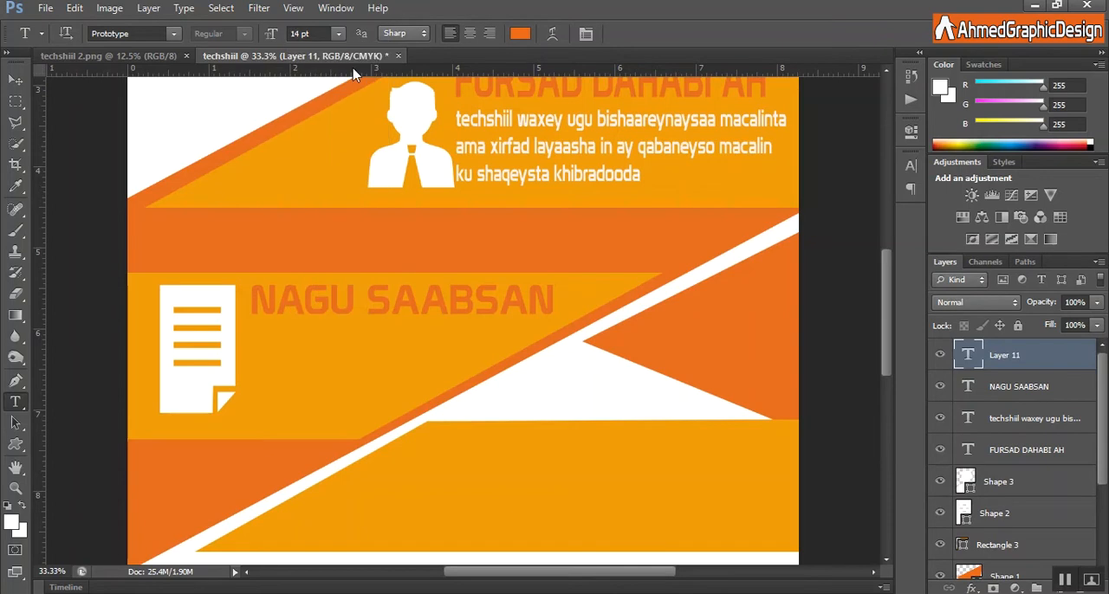
click(519, 33)
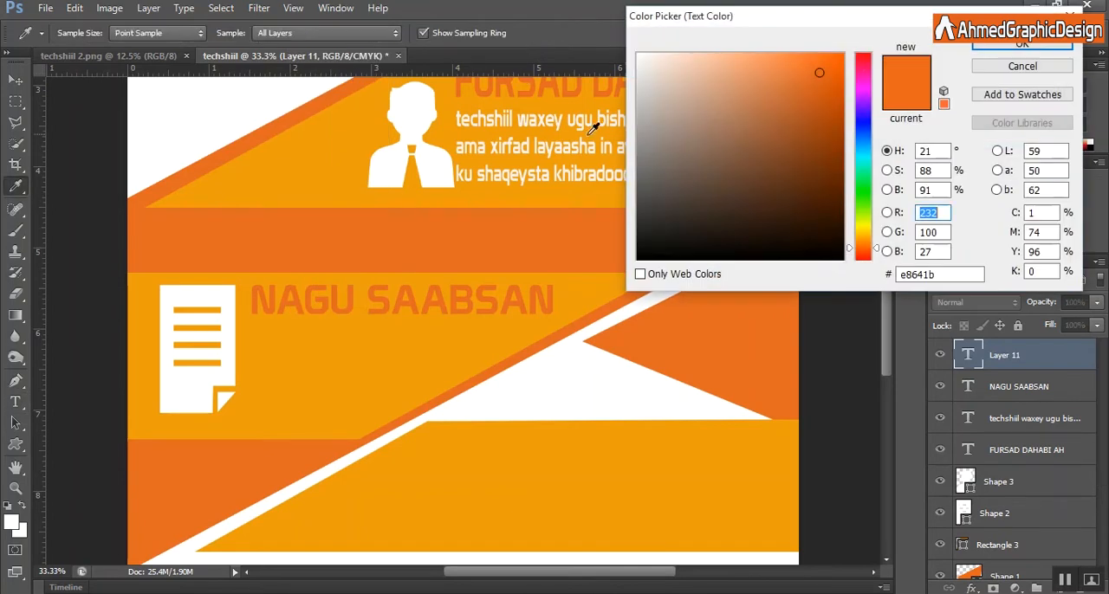
click(567, 119)
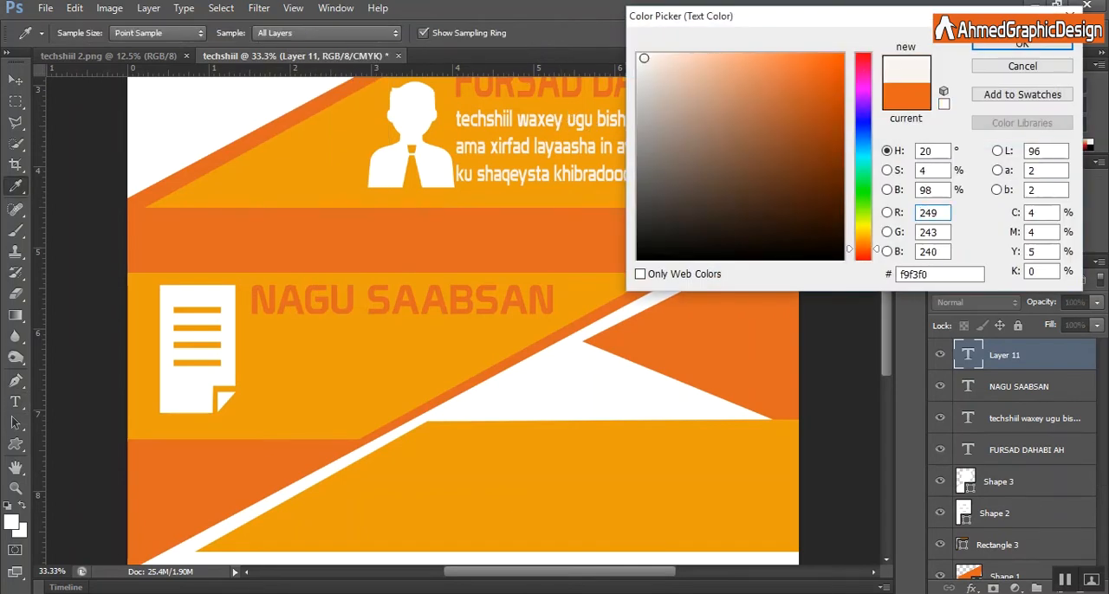
click(1022, 44)
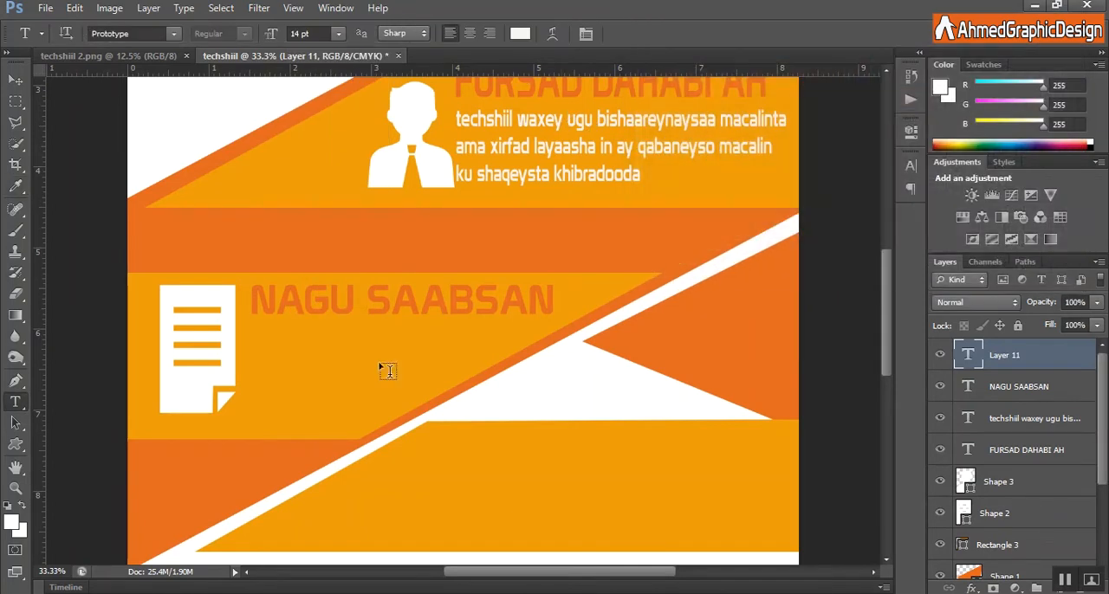
Under NAGU SAABSAN, add four lines: "techshiil wa wepsite iyo group lagu barto aqoonta asaasigaa taas bulshada ka caawineysa in ay waqti walba ay baran karaan aqontooda".
click(250, 326)
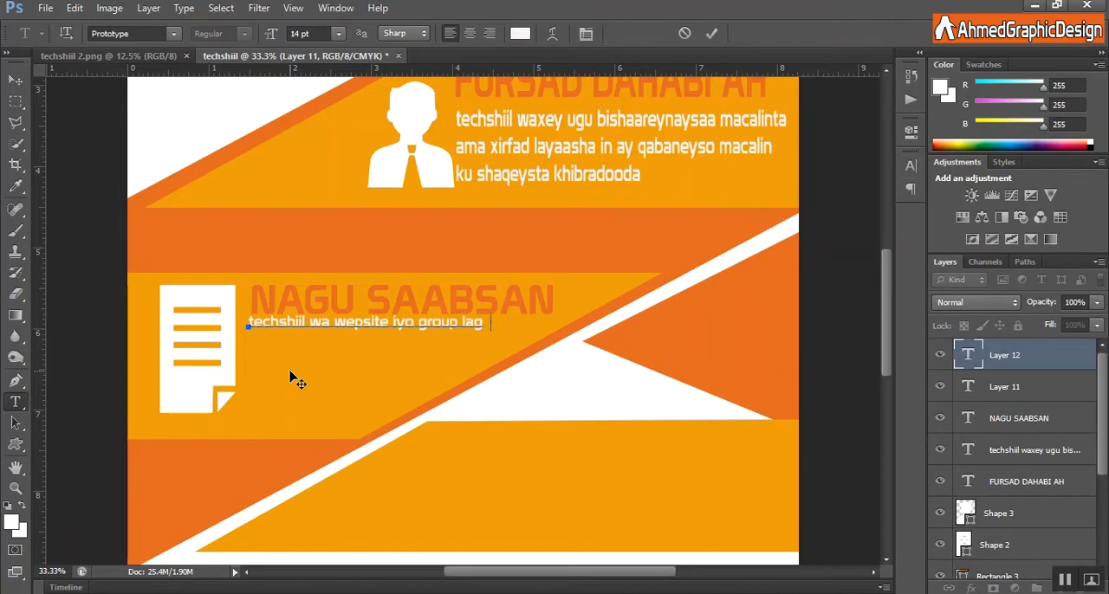
text(nta asaasigaa taas bulshada)
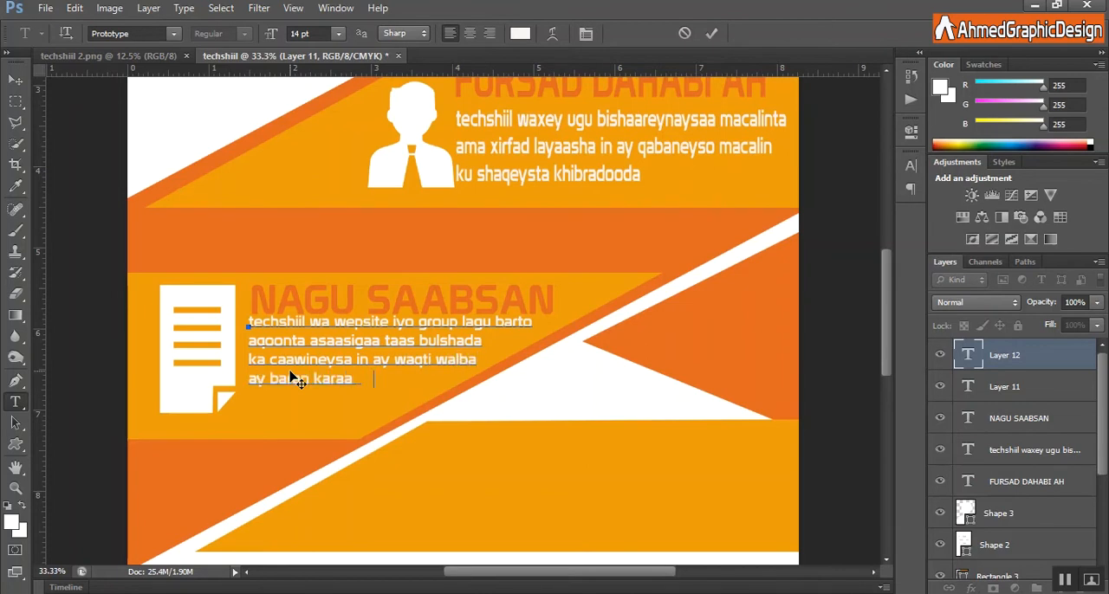
text(ooda)
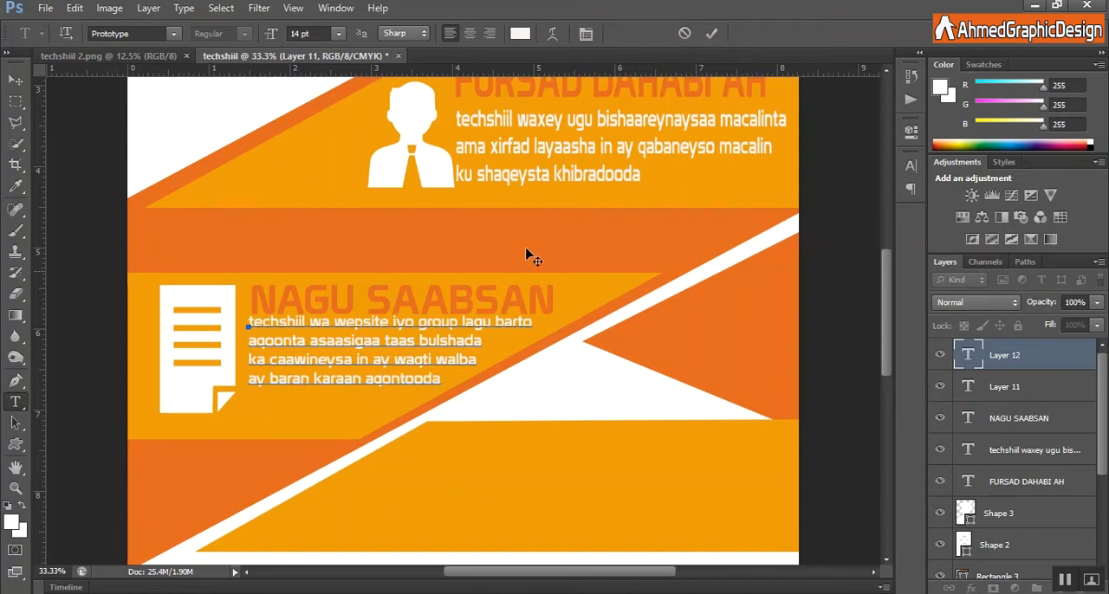
click(712, 36)
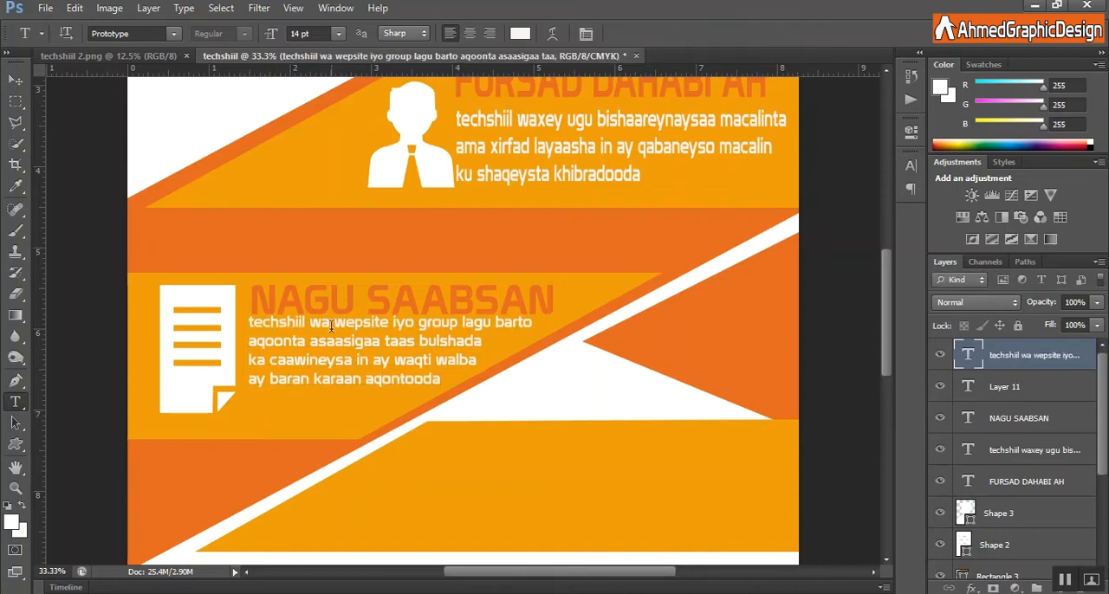
Nudge the new four-line paragraph slightly down and left so it sits clear of the NAGU SAABSAN heading.
key(ctrl+t)
key(Down)
key(Down)
key(Left)
key(Left)
key(Down)
key(Down)
key(Down)
key(Down)
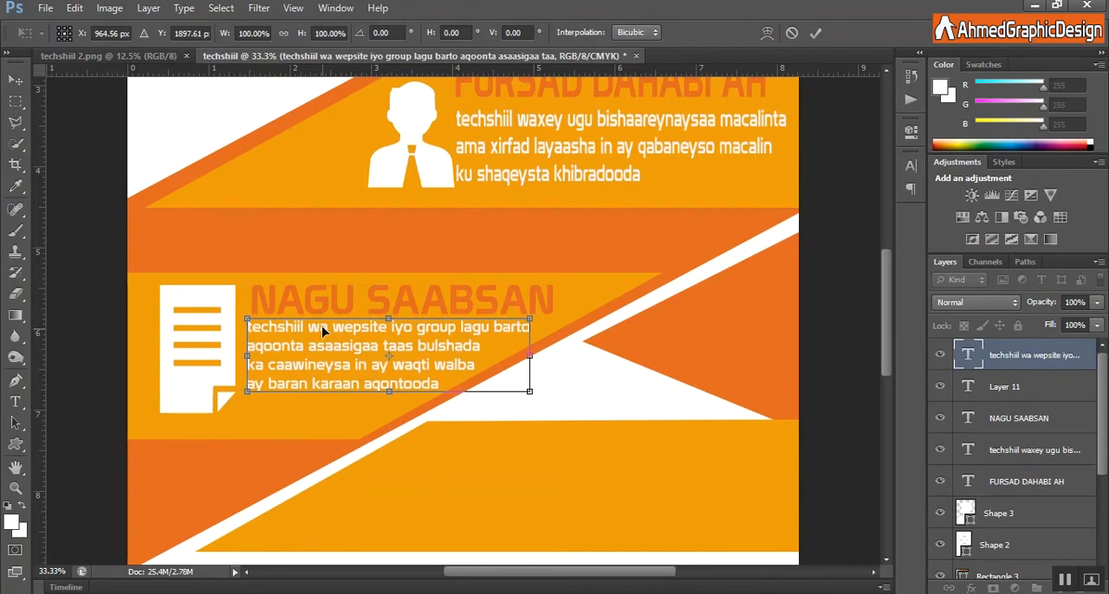
click(815, 33)
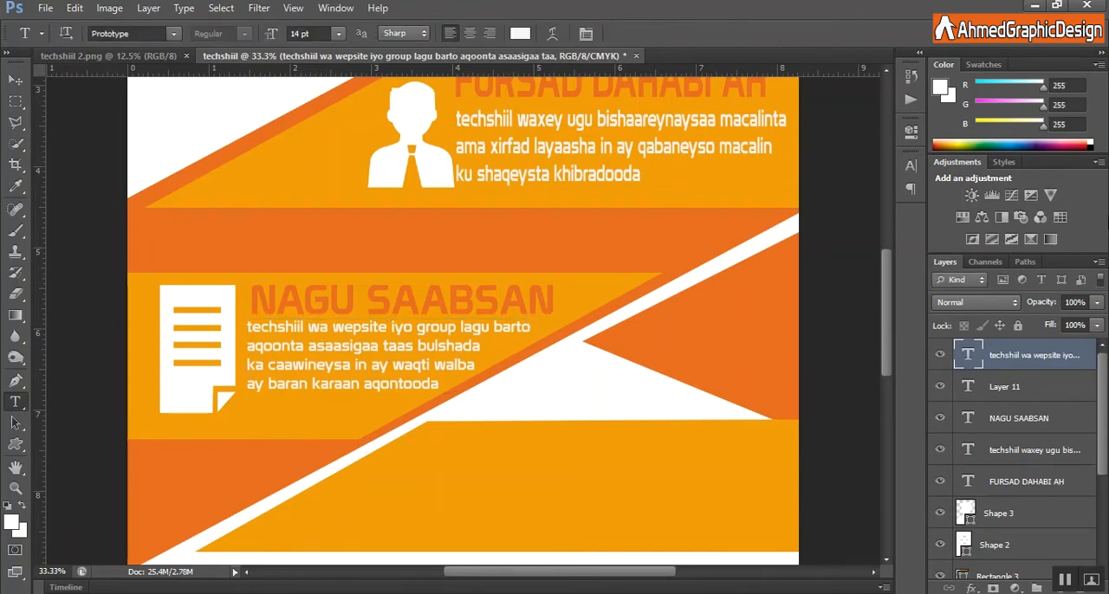
Draw a solid five-pointed star about 238 × 283 px on the bottom yellow-orange band and fill it white.
drag(1106, 435, 1107, 464)
drag(889, 343, 890, 425)
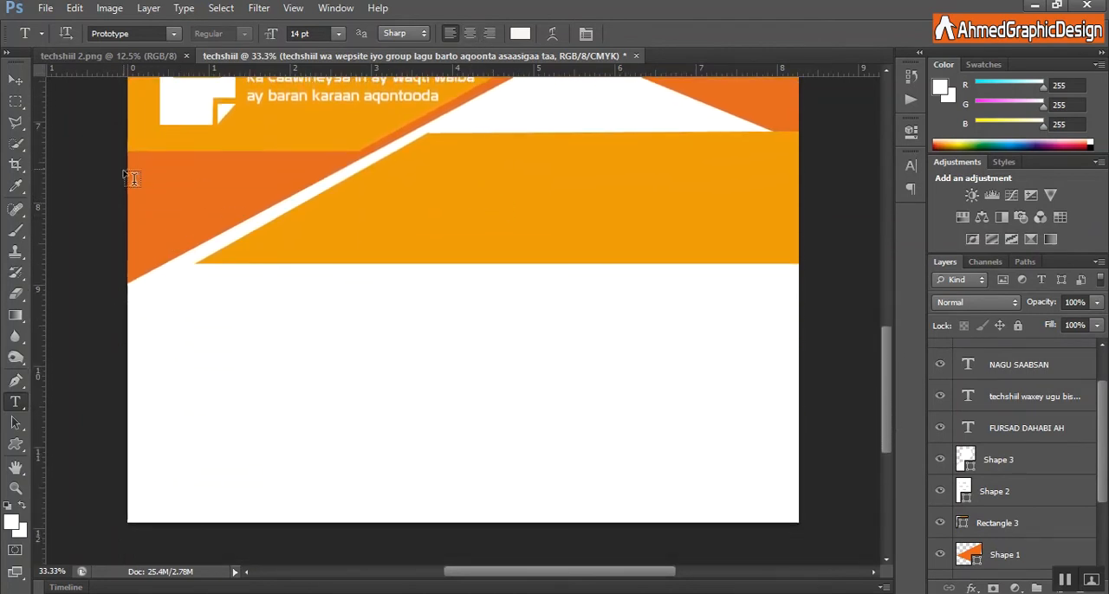
click(17, 446)
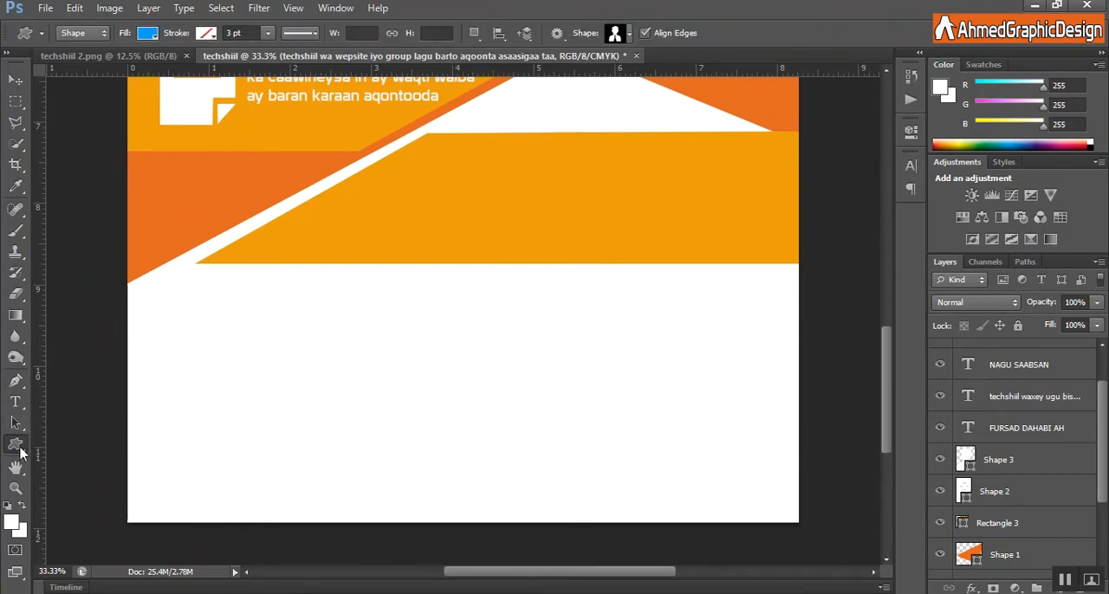
click(630, 33)
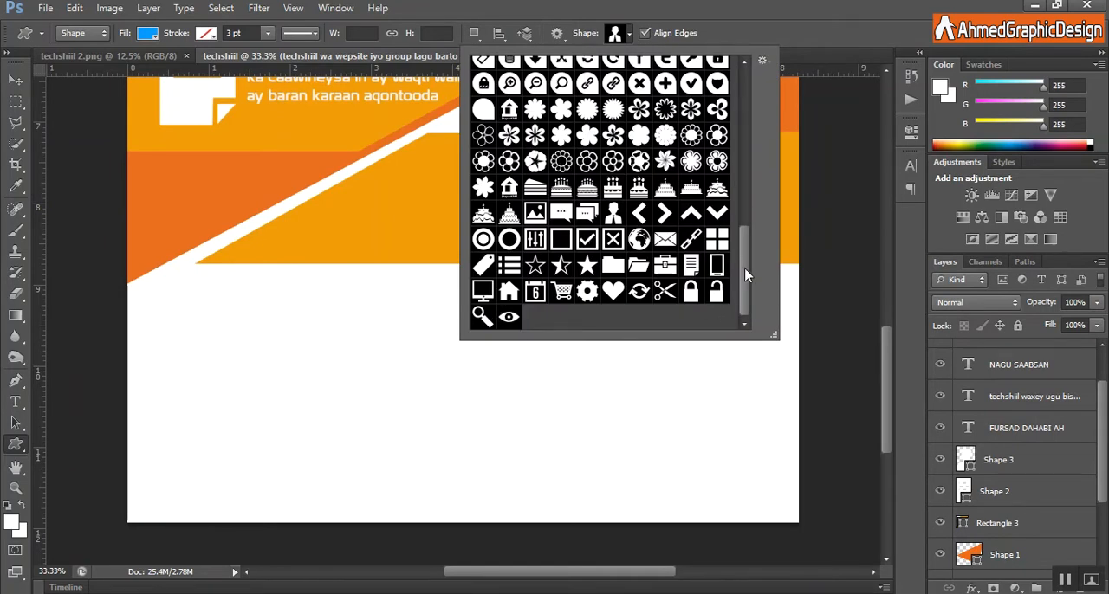
mouse_move(749, 271)
mouse_down()
mouse_move(759, 98)
mouse_move(743, 284)
mouse_up()
double_click(587, 266)
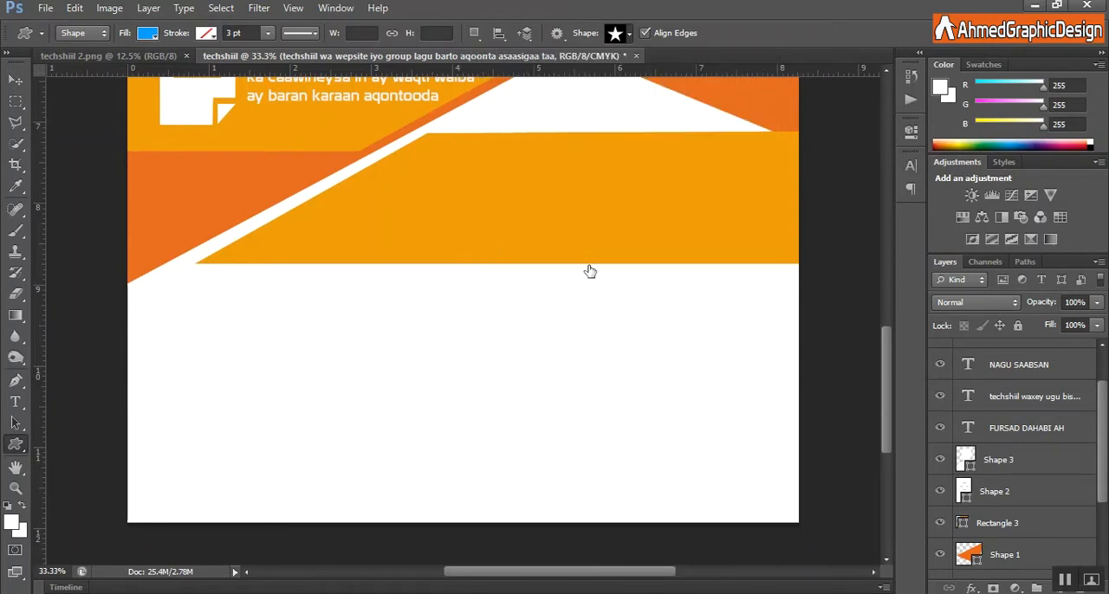
drag(383, 169, 439, 243)
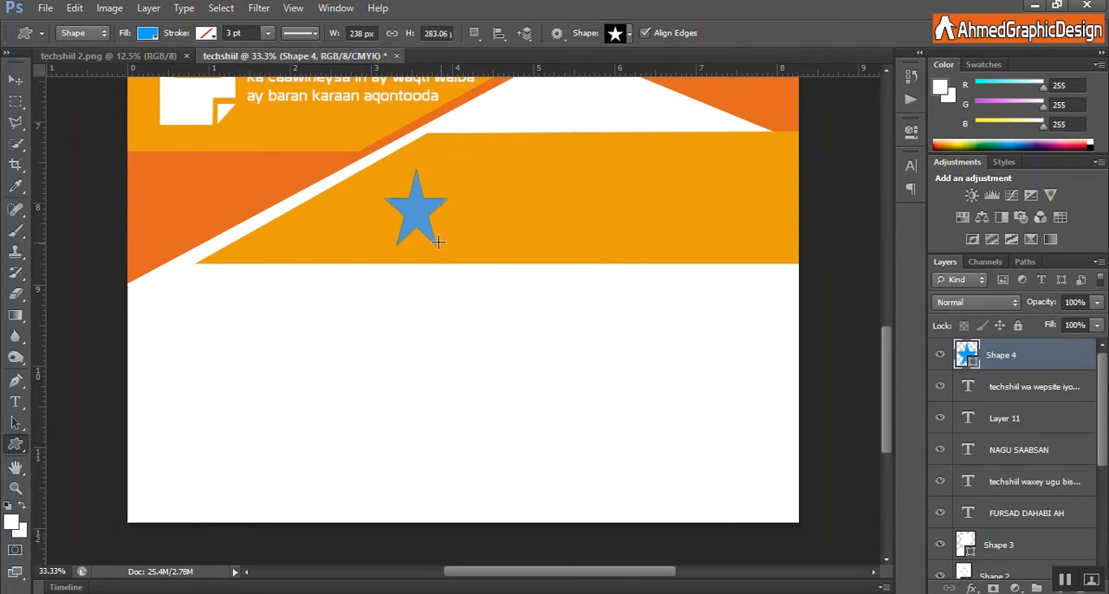
click(149, 35)
click(69, 111)
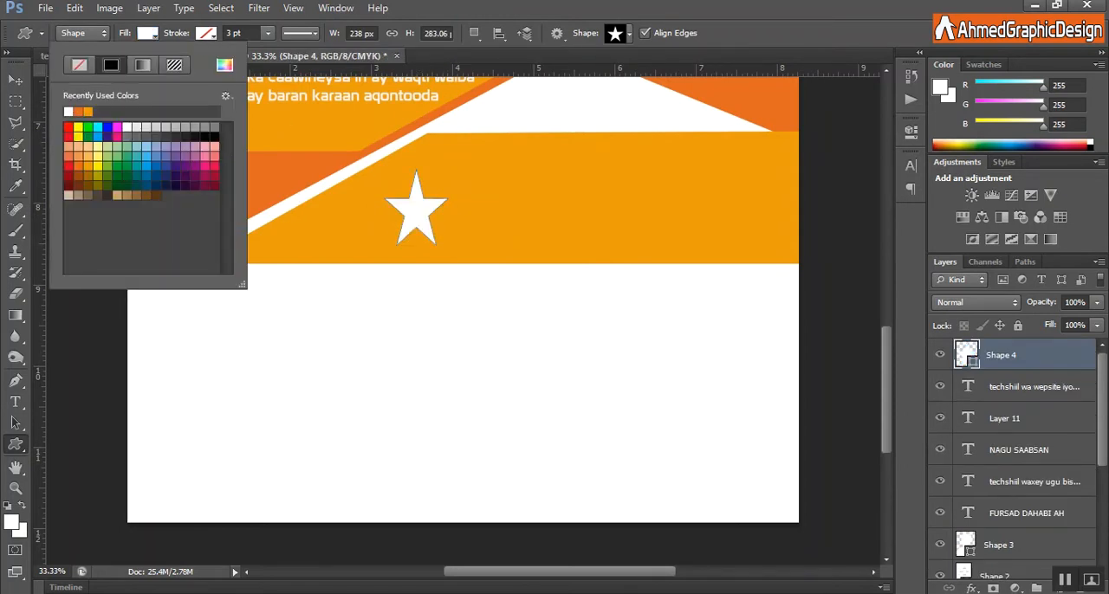
key(Return)
Nudge the white star left, closer to the band's slanted edge.
key(ctrl+t)
key(Left)
key(Left)
key(Left)
key(Left)
key(Left)
key(Left)
key(Left)
key(Left)
key(Left)
key(Left)
key(Left)
key(Left)
key(Left)
key(Left)
key(Left)
key(Left)
key(Left)
key(Left)
key(Left)
key(Left)
key(Left)
key(Left)
key(Left)
key(Left)
key(Left)
key(Left)
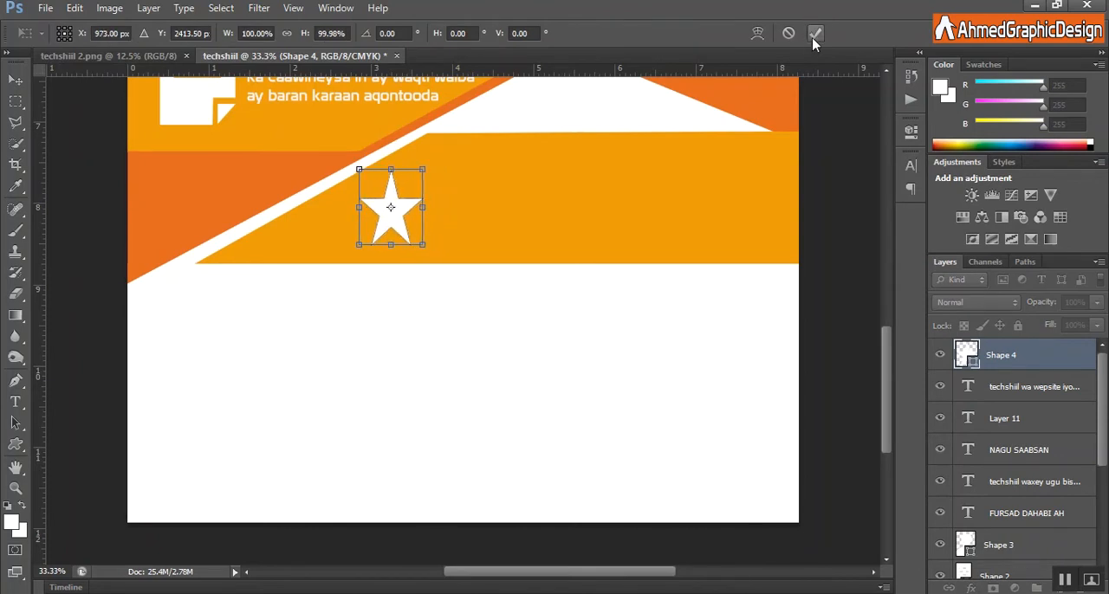
click(814, 33)
Add the text "SHURUUDAHA LAGA RABO BARAHA" to the right of the star on the bottom yellow-orange band.
click(15, 402)
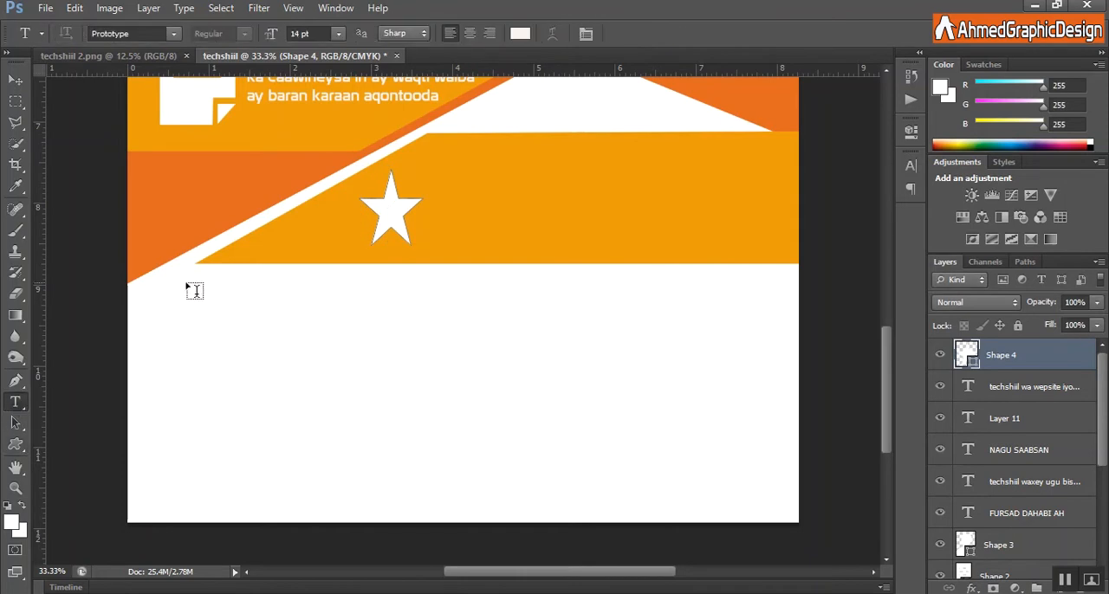
click(456, 176)
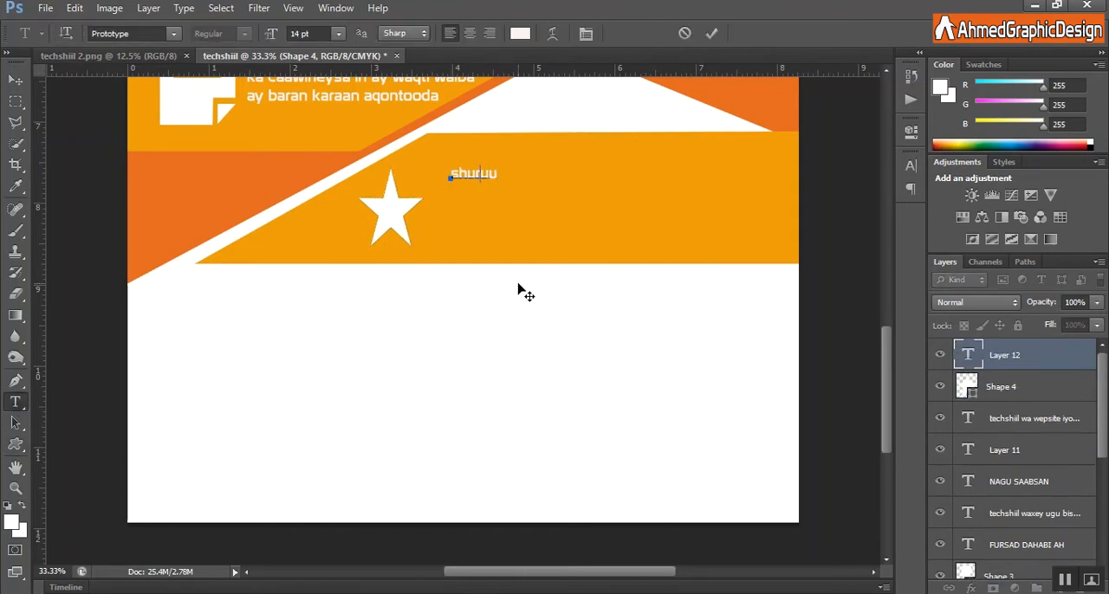
key(BackSpace)
key(BackSpace)
key(BackSpace)
key(BackSpace)
key(BackSpace)
key(BackSpace)
text(SHURUUDAHA LAGA RABO BARAHA)
click(711, 33)
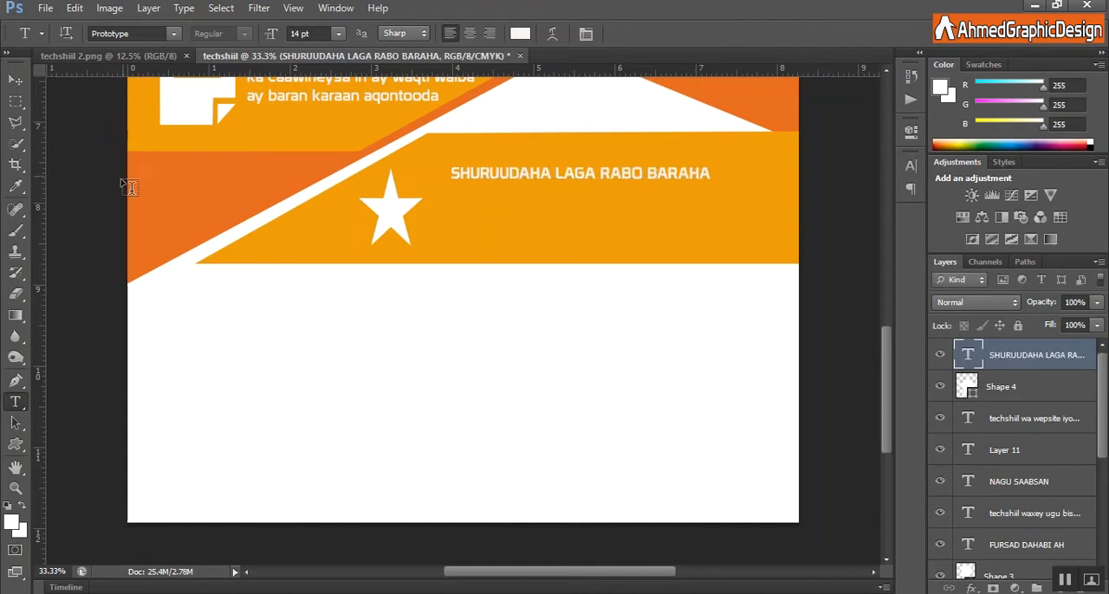
Stretch the SHURUUDAHA LAGA RABO BARAHA text to about 468% height and widen it to span from the star to the page's right edge.
key(ctrl+t)
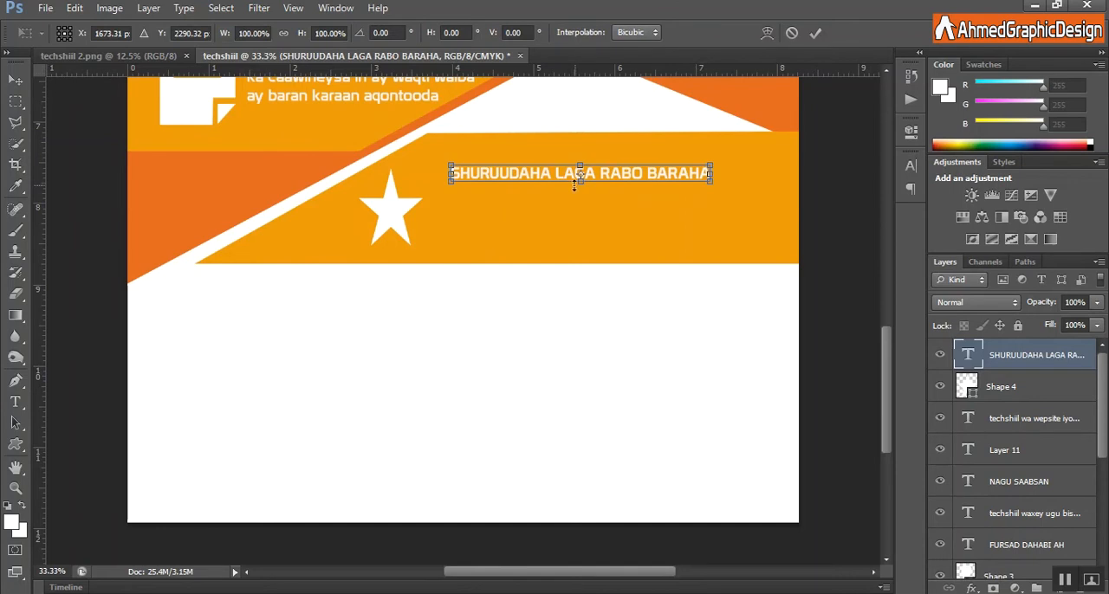
drag(581, 181, 580, 245)
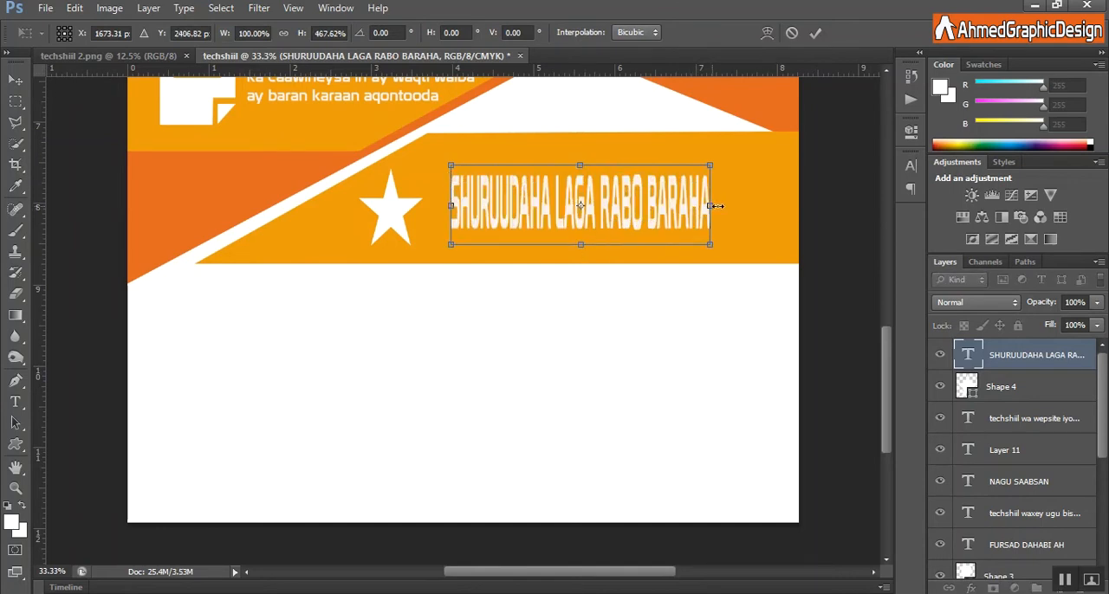
drag(711, 206, 797, 198)
drag(471, 215, 460, 215)
click(815, 32)
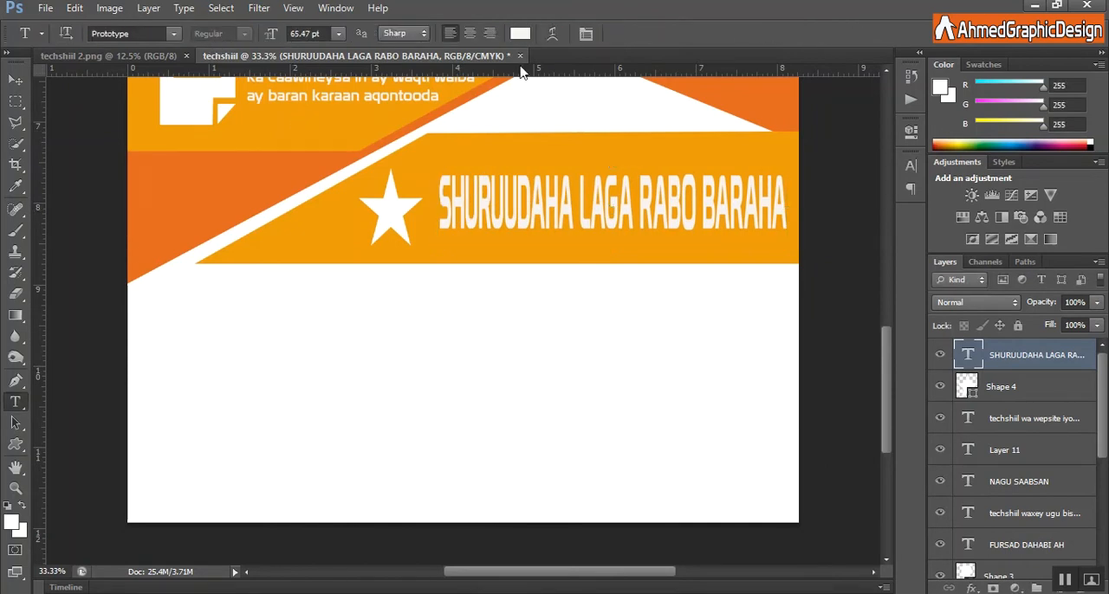
Recolour the SHURUUDAHA LAGA RABO BARAHA heading to orange #e8641b, sampled from the darker orange shape beside the band.
click(537, 222)
key(ctrl+a)
click(519, 33)
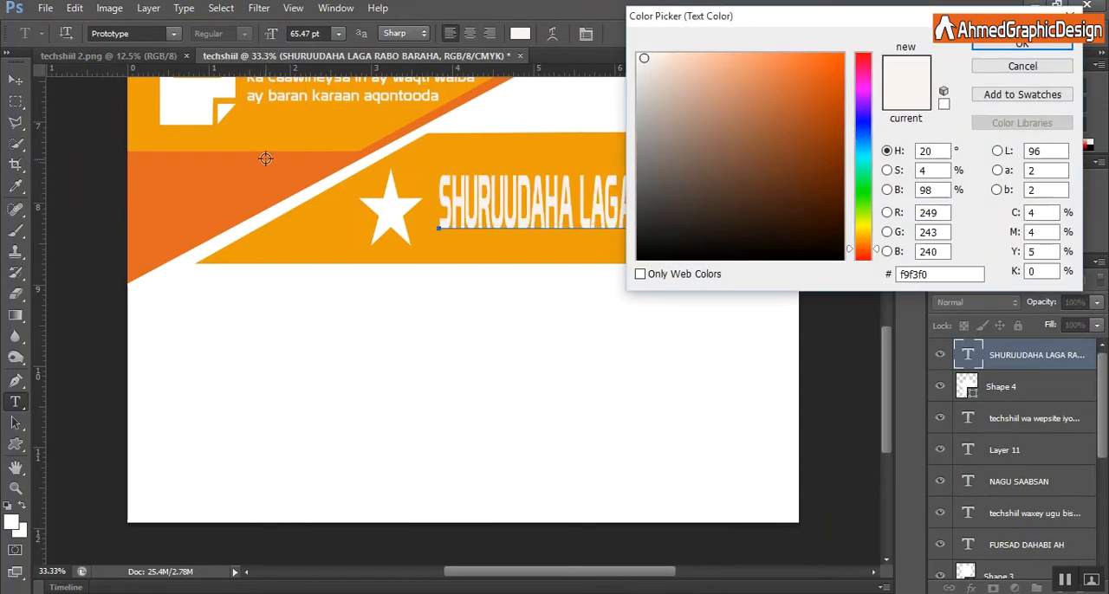
click(260, 165)
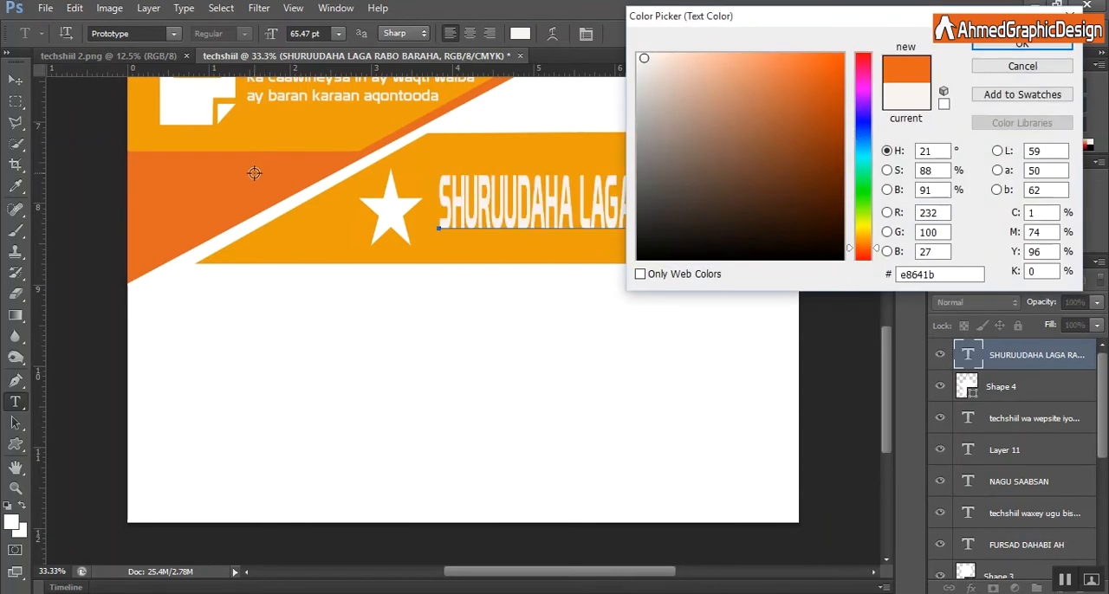
click(323, 226)
click(223, 169)
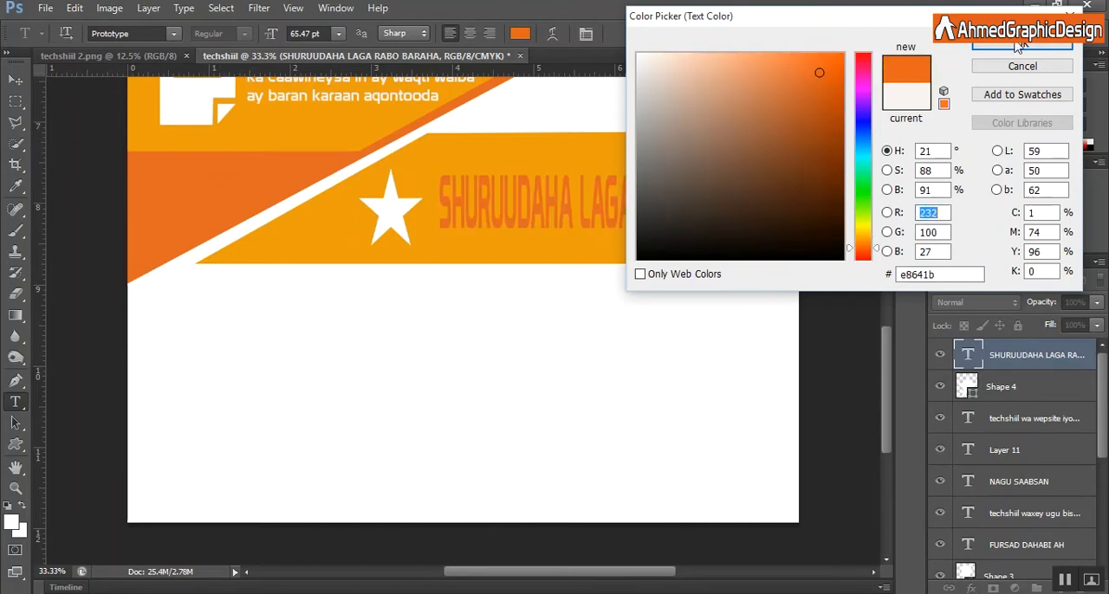
key(Return)
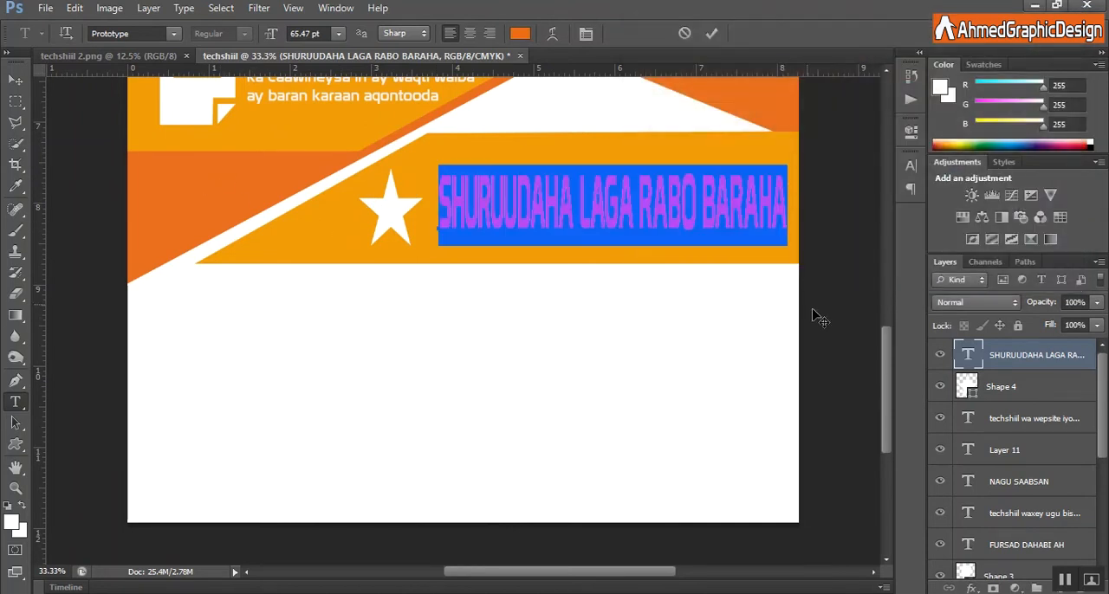
click(711, 33)
Draw a right-pointing chevron about 103 × 106 px in the white area below the band and fill it orange.
scroll(589, 291, down, 2)
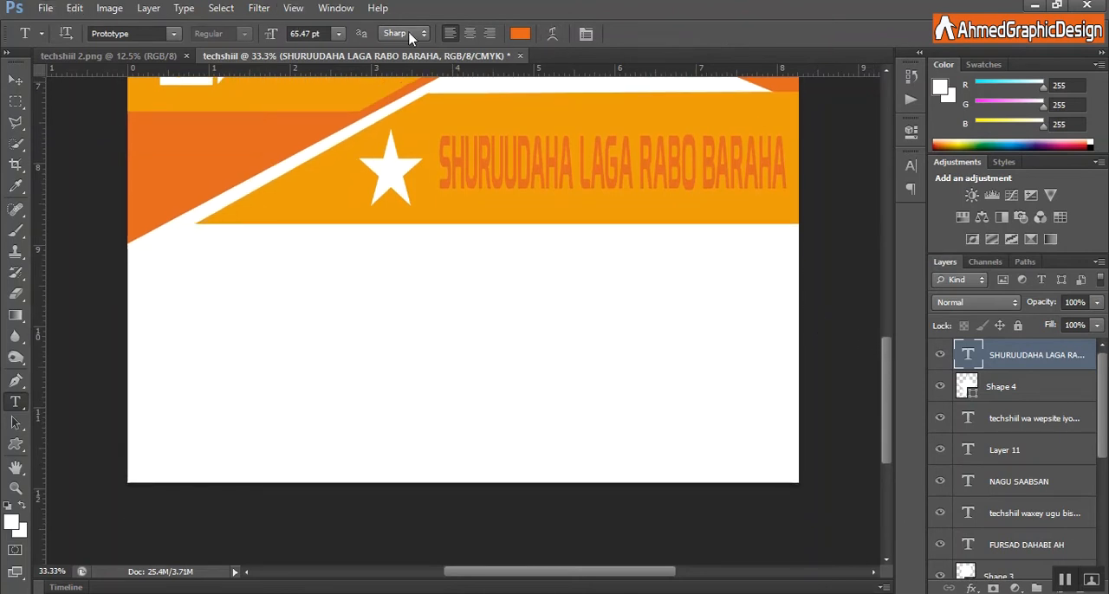
click(16, 443)
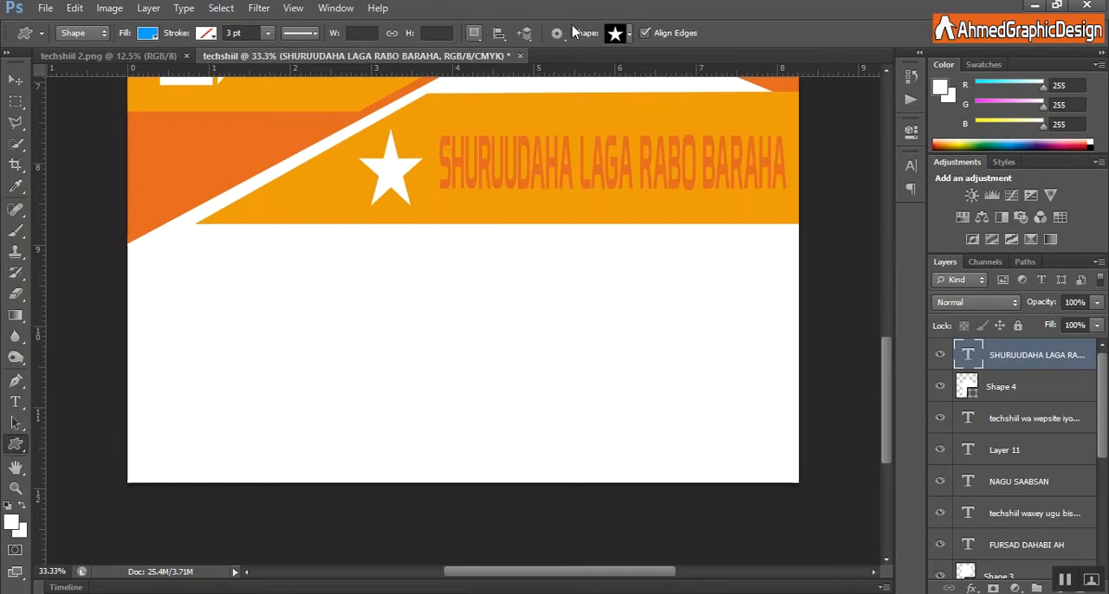
click(629, 33)
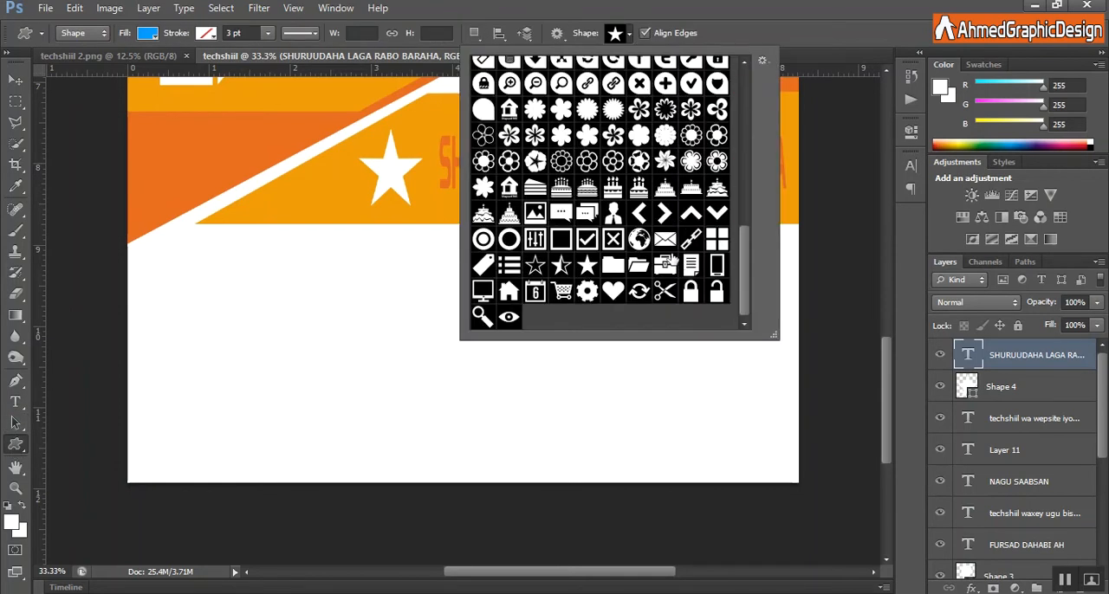
double_click(665, 215)
drag(285, 239, 314, 268)
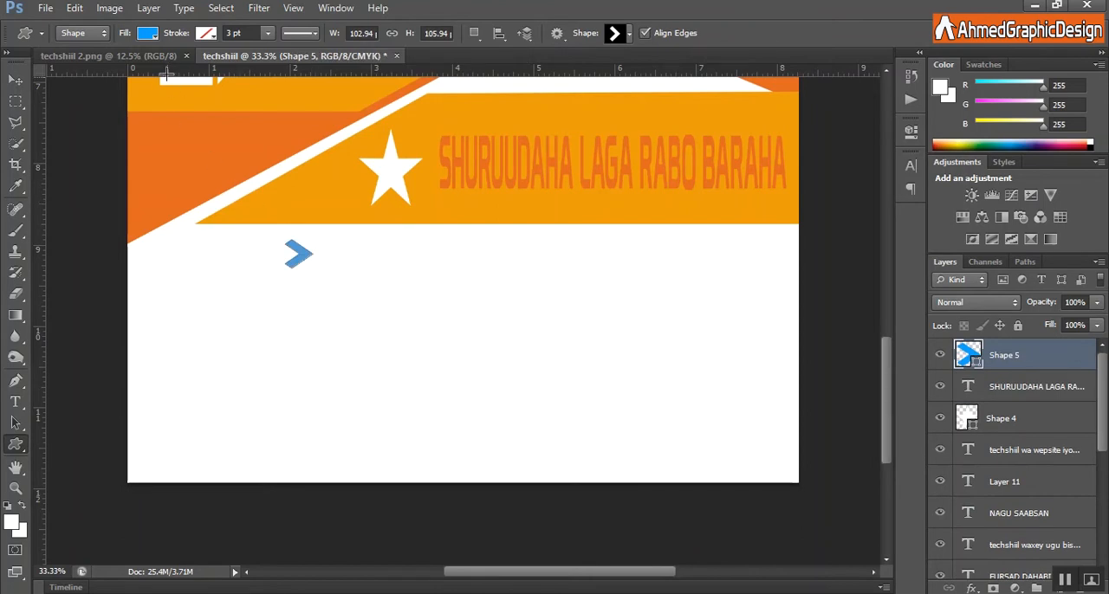
click(149, 42)
click(89, 105)
click(1048, 364)
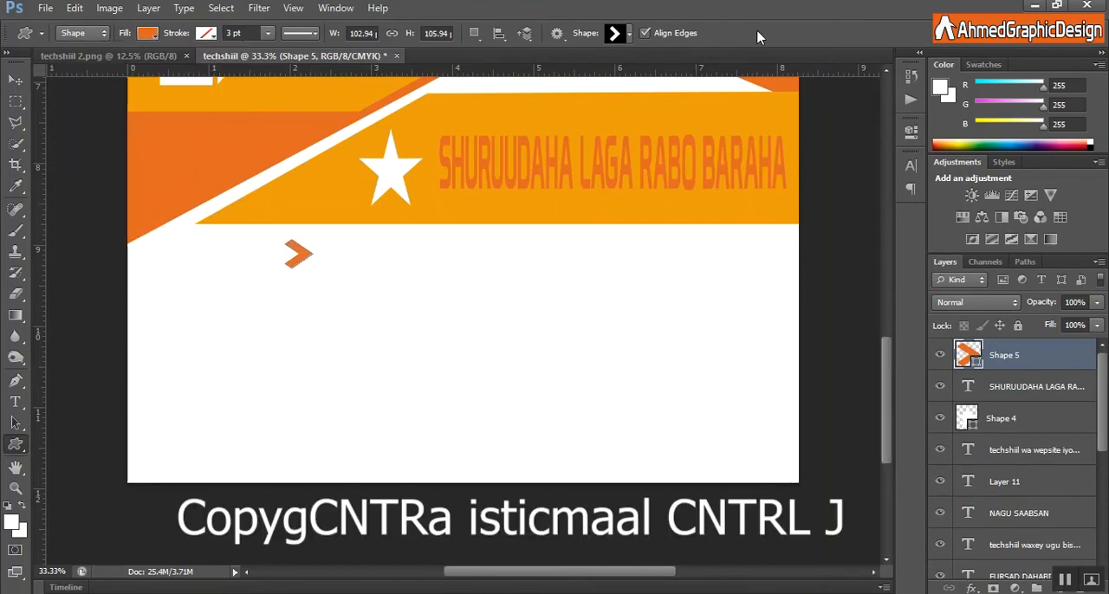
Duplicate the orange chevron layer four times in place.
right_click(1048, 365)
key(Escape)
key(ctrl+j)
key(ctrl+j)
key(ctrl+j)
key(ctrl+j)
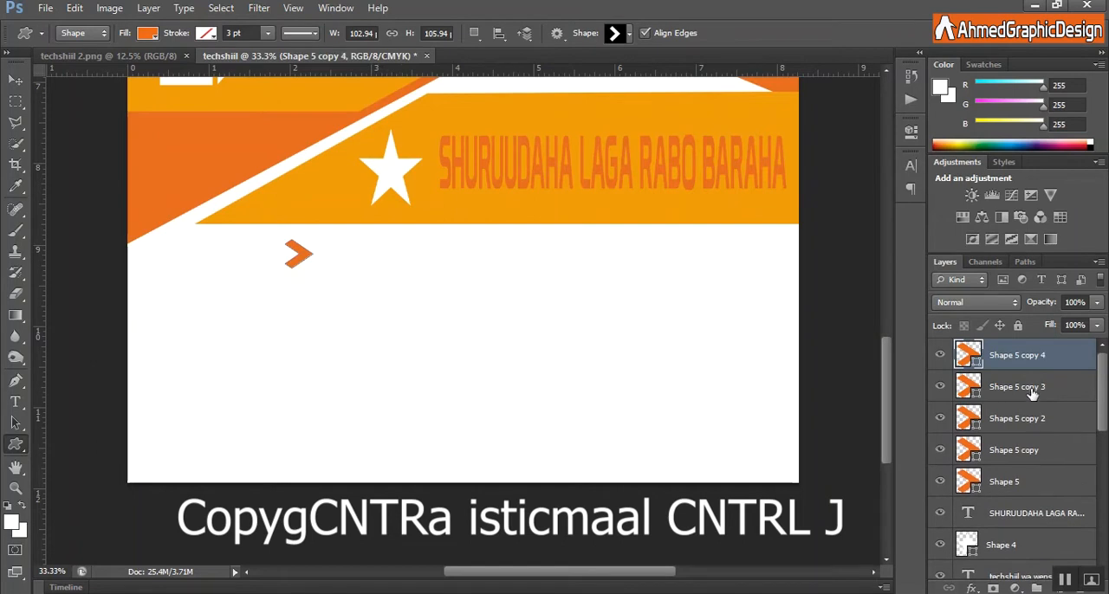
Move the four chevron copies together straight down to Y 2850 px, just below the original chevron.
shift+click(1032, 398)
shift+click(1027, 424)
shift+click(1023, 452)
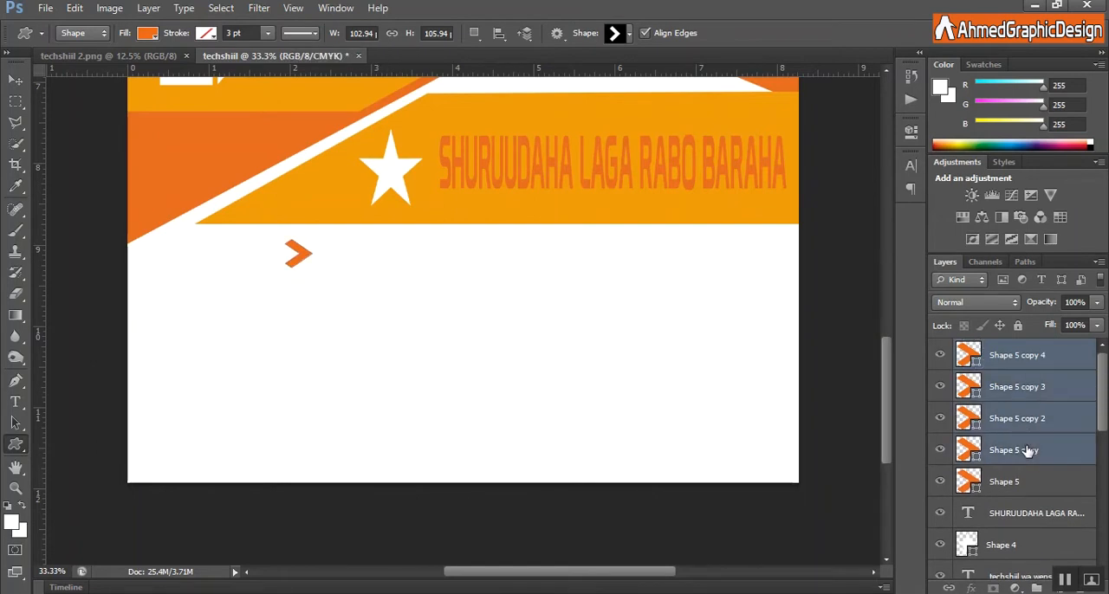
key(ctrl+t)
key(shift+Down)
key(shift+Down)
key(shift+Down)
key(shift+Down)
key(shift+Down)
key(shift+Down)
key(shift+Down)
key(shift+Down)
key(shift+Down)
key(shift+Down)
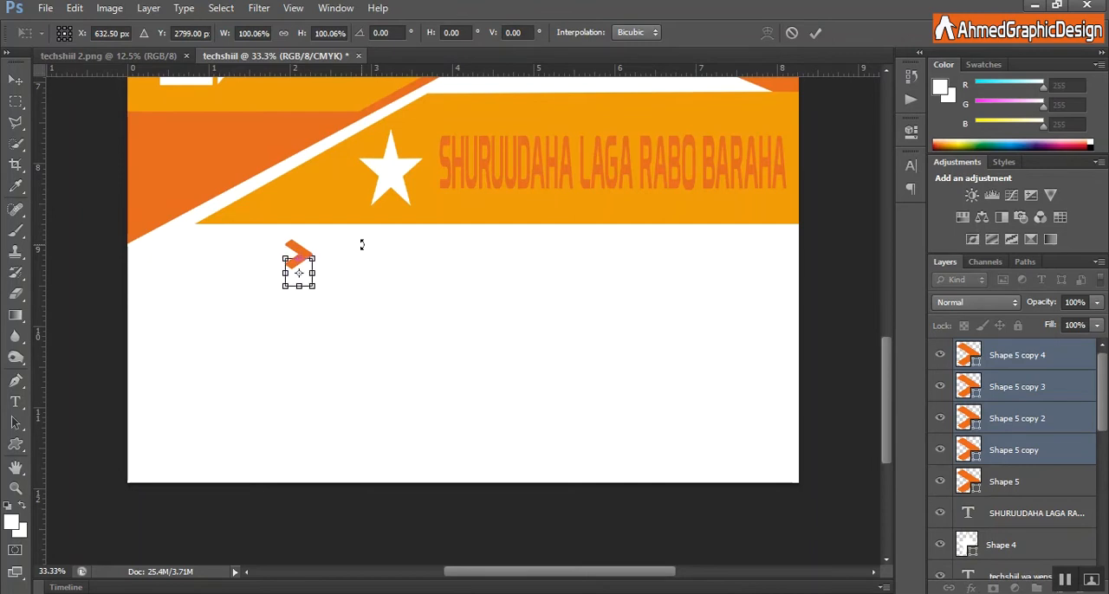
key(shift+Down)
key(Down)
key(Down)
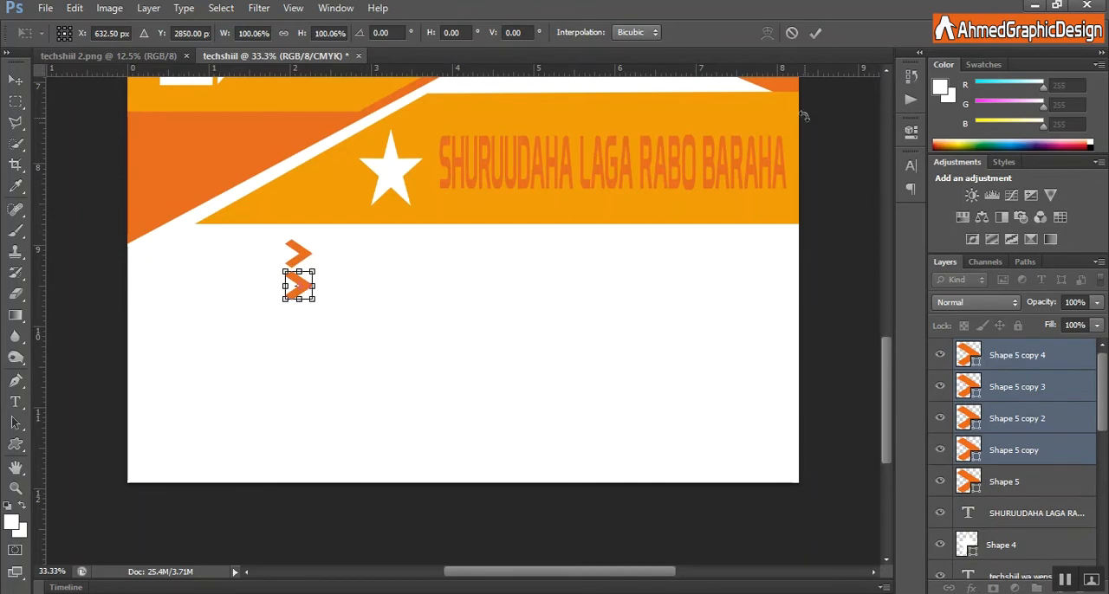
click(815, 32)
Leave the first chevron copy in place and move the other three copies down to Y 2958 px as the third bullet.
ctrl+click(1003, 459)
key(ctrl+t)
key(shift+Down)
key(shift+Down)
key(shift+Down)
key(shift+Down)
key(shift+Down)
key(shift+Down)
key(shift+Down)
key(shift+Down)
key(shift+Down)
key(shift+Down)
key(Down)
key(Down)
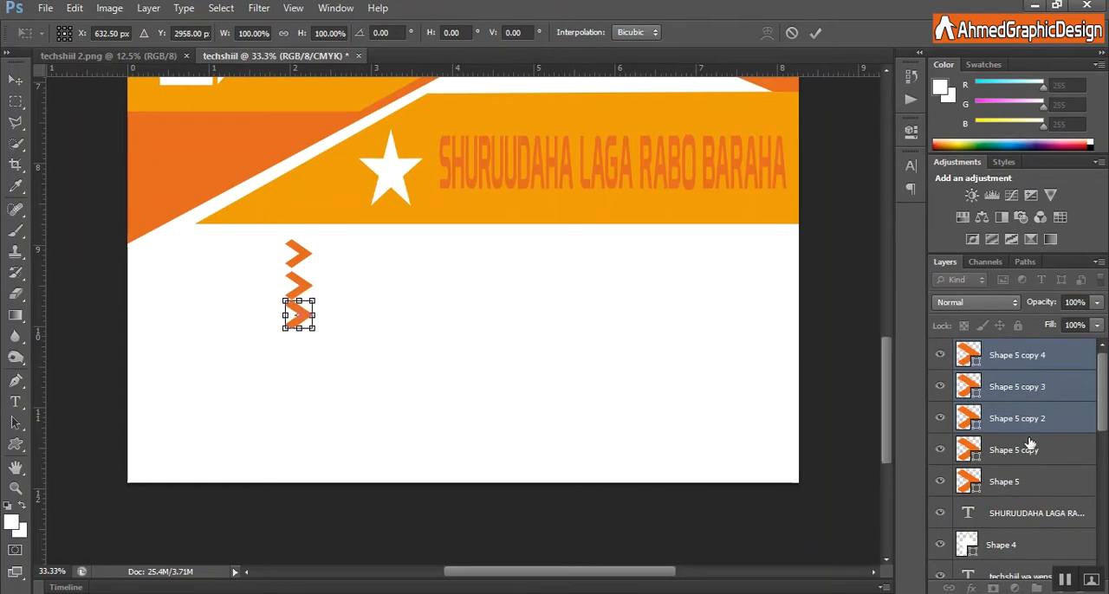
click(815, 32)
Leave the second chevron copy in place and move the remaining two copies down to form the fourth bullet.
ctrl+click(1052, 418)
key(ctrl+t)
key(shift+Down)
key(shift+Down)
key(shift+Down)
key(shift+Down)
key(shift+Down)
key(shift+Down)
key(shift+Down)
key(shift+Down)
key(shift+Down)
key(shift+Down)
key(shift+Down)
key(shift+Down)
key(Down)
key(Down)
key(Down)
click(815, 32)
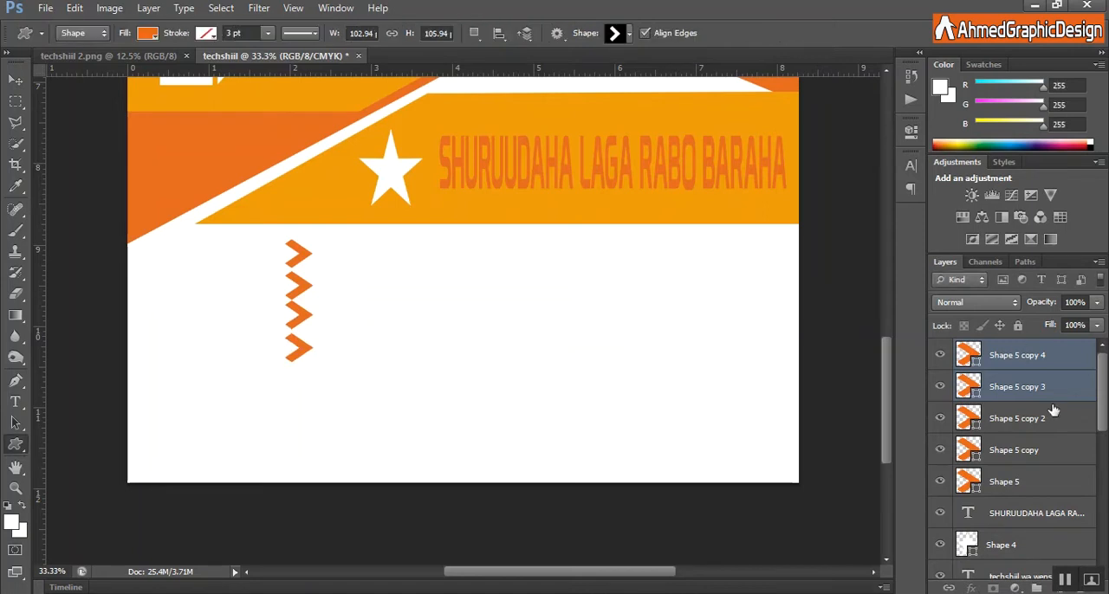
Move only the topmost chevron copy straight down below the fourth chevron to form the fifth bullet.
key(ctrl+t)
key(shift+Down)
key(shift+Down)
key(shift+Down)
key(shift+Down)
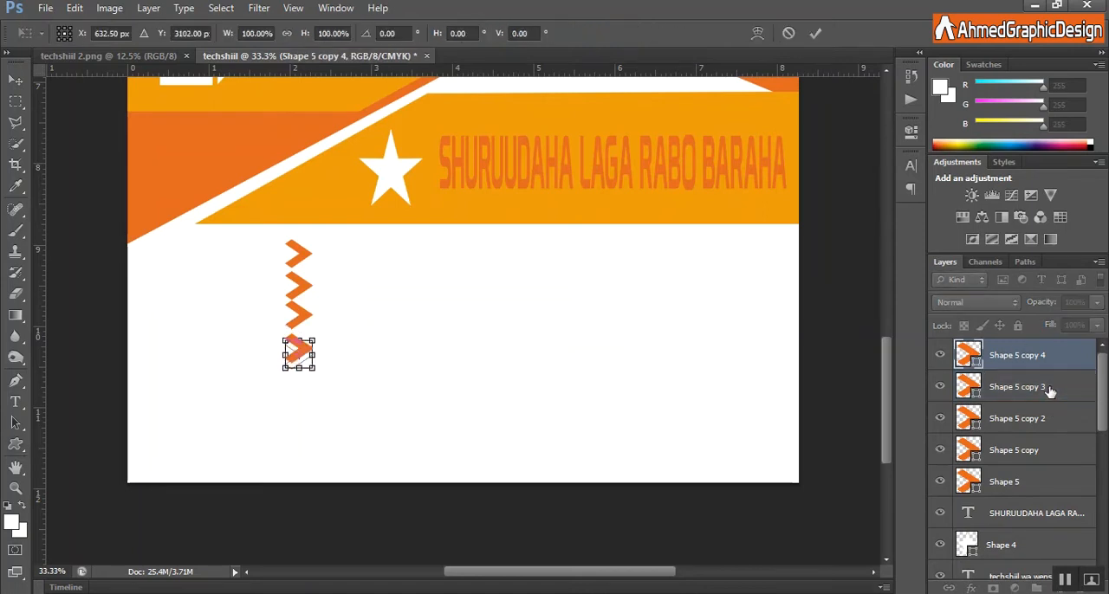
key(shift+Down)
key(shift+Down)
key(shift+Down)
key(shift+Down)
key(shift+Down)
key(shift+Down)
key(Down)
key(Down)
key(Down)
key(Down)
key(Down)
key(Down)
key(Down)
key(Down)
key(Down)
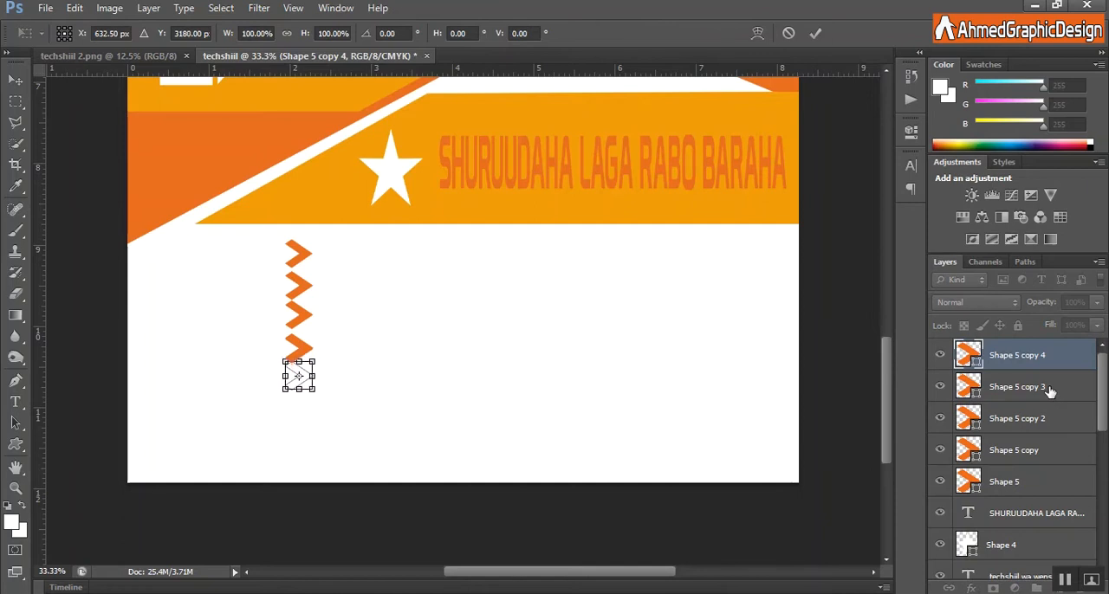
click(815, 32)
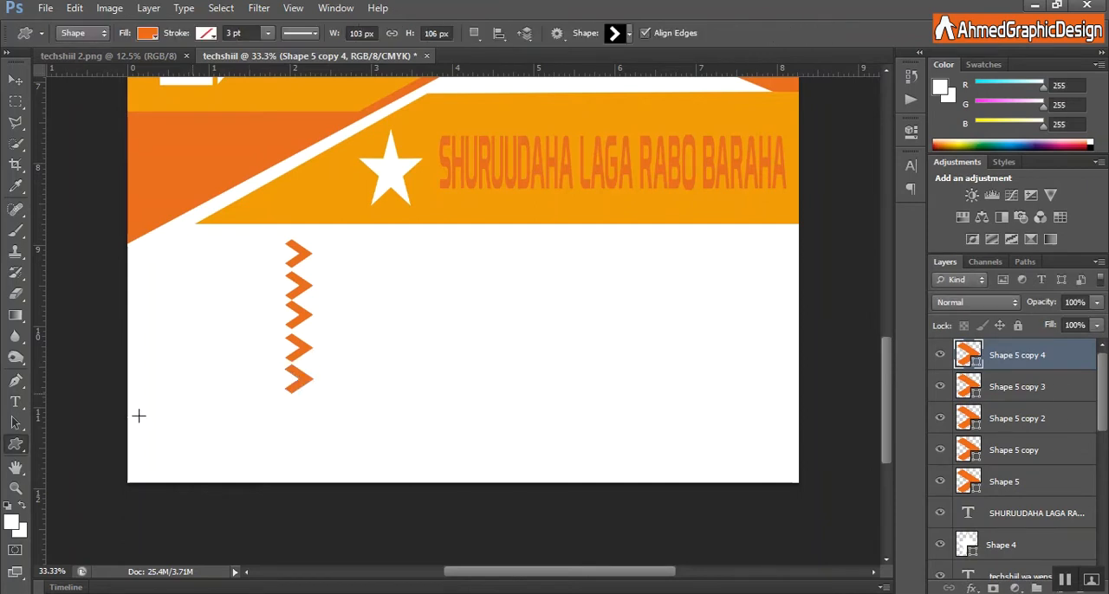
Add the 14 pt orange text "Wa inuu yaqan wax uu rabo in uu dhigo" and align it beside the first chevron.
click(15, 403)
click(323, 246)
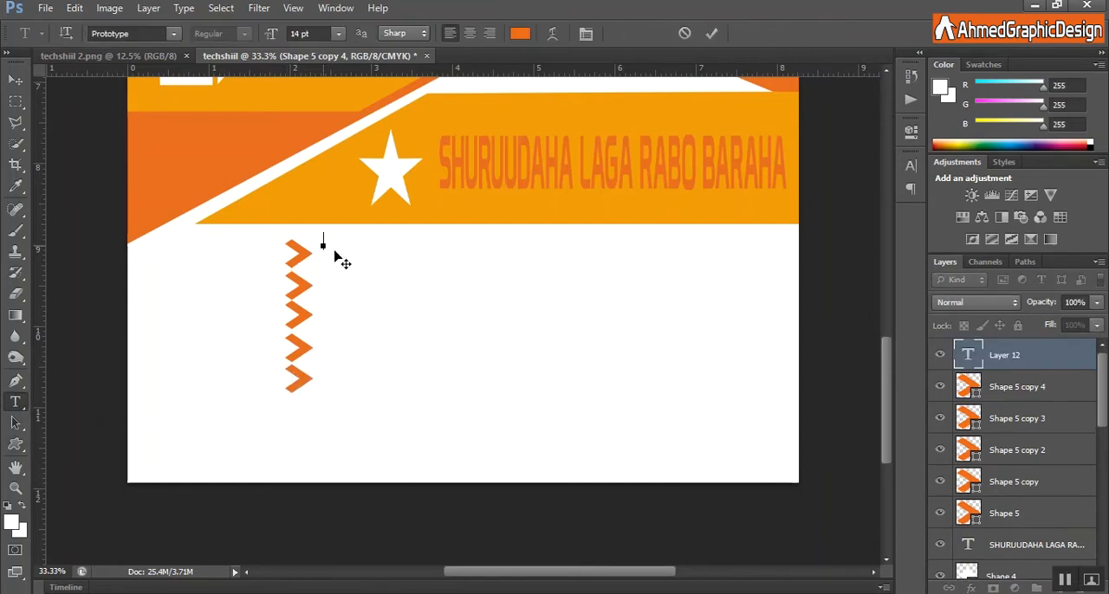
text(Wa inuu yagan wax uu rabo in uu dhigo)
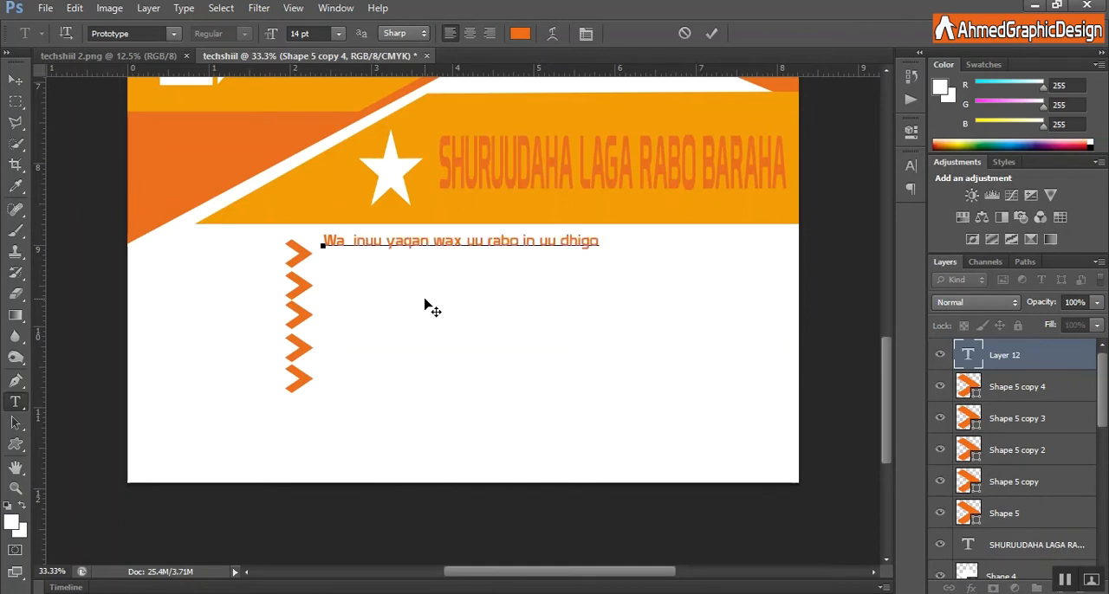
click(711, 33)
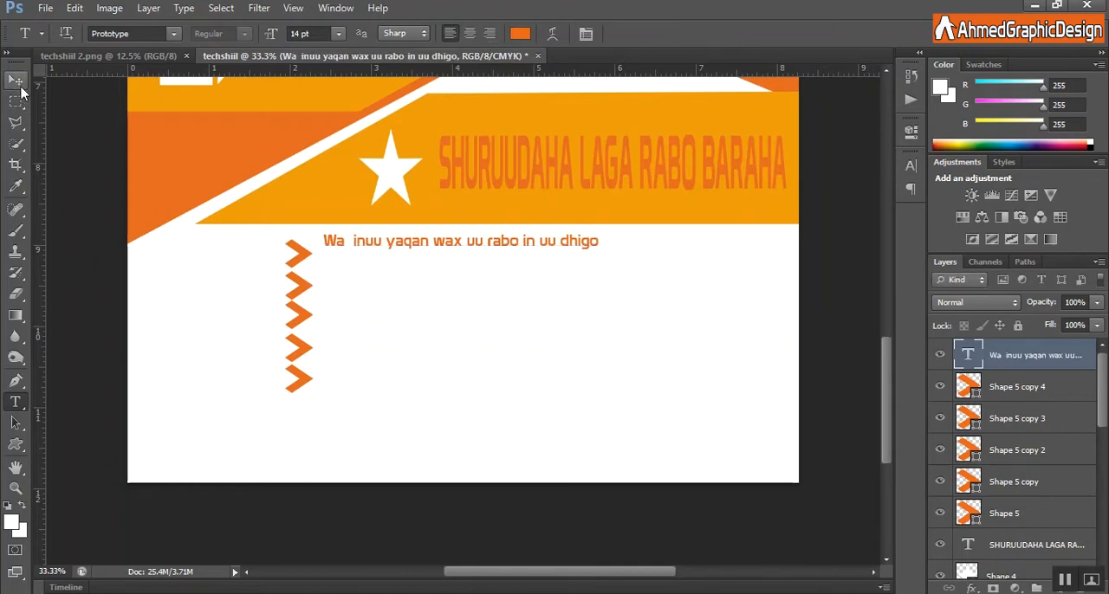
click(16, 80)
drag(389, 242, 383, 254)
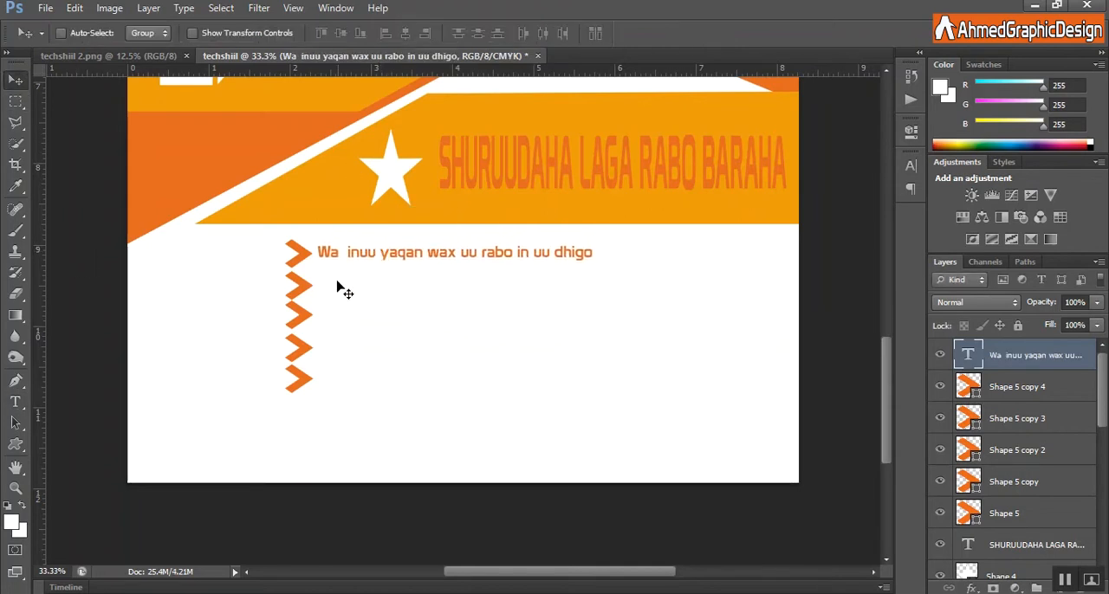
Add the text "Waa inuu aqoontiisa gudbin karaa ardeydana wax fahansin karaa" and align it beside the second chevron.
click(16, 402)
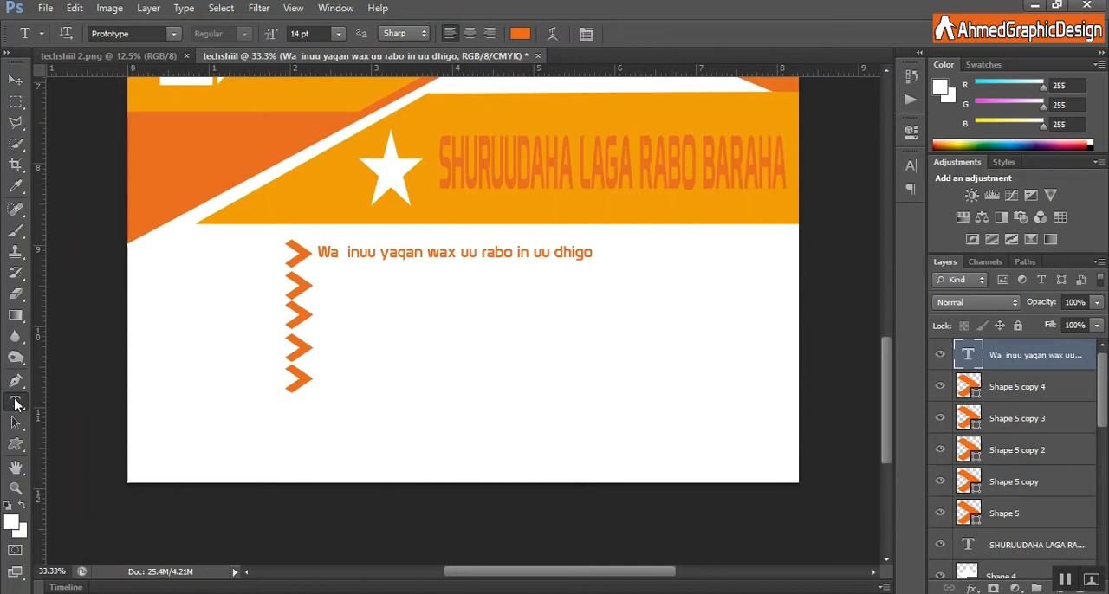
click(318, 278)
text(waa)
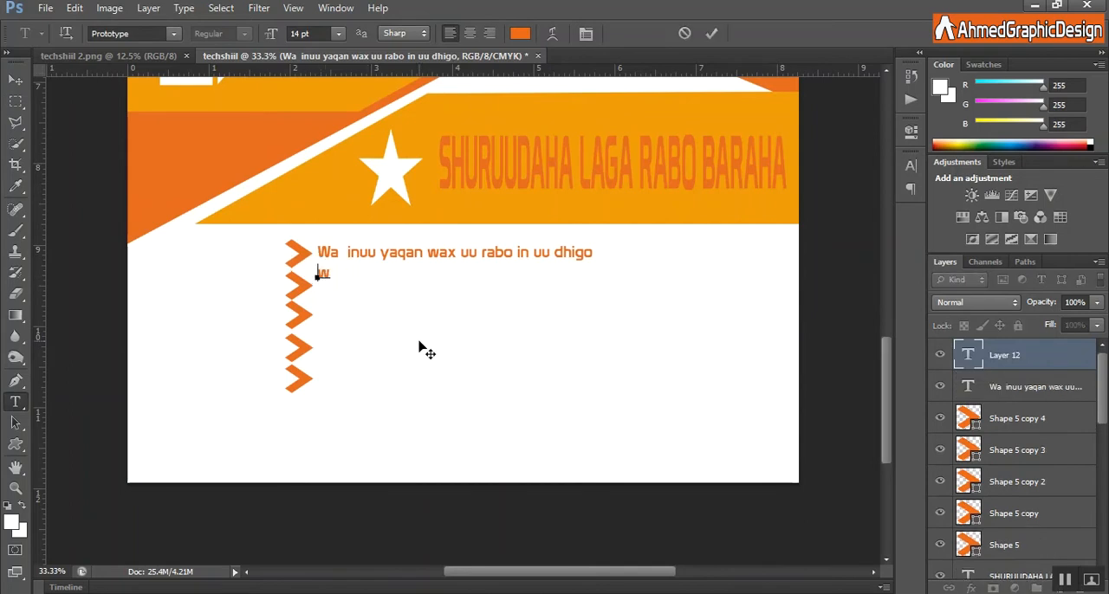
text( inuu sha)
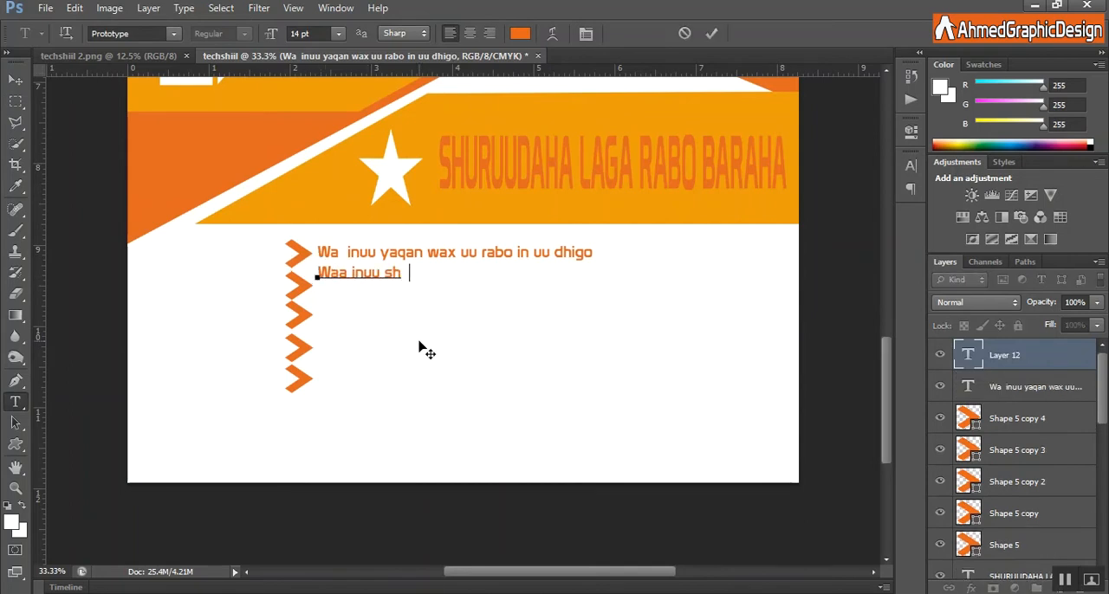
key(BackSpace)
key(BackSpace)
text(qoontiisa gudbin )
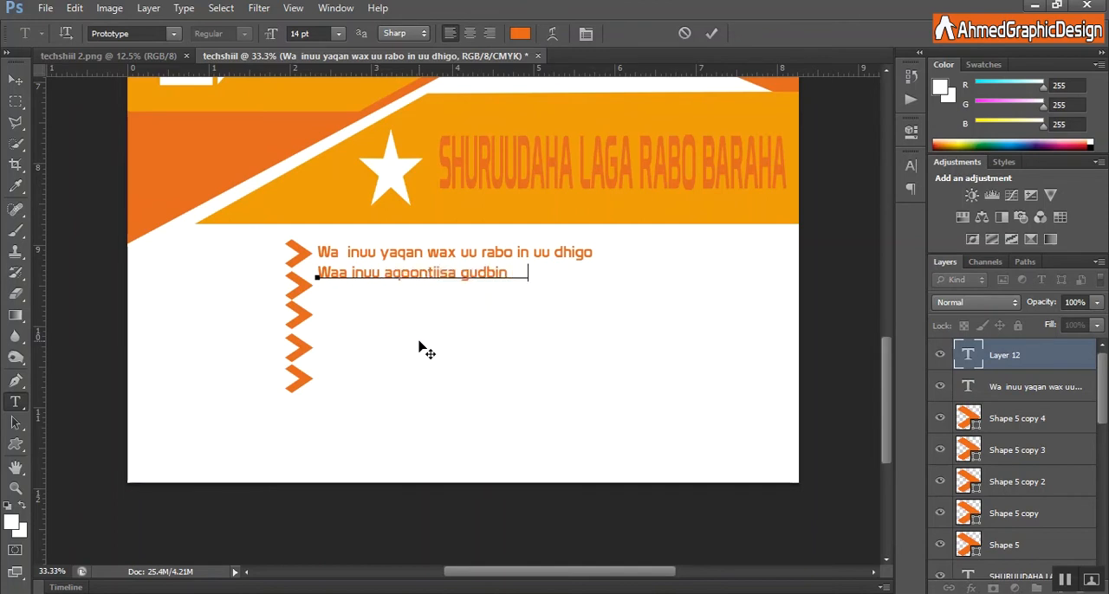
text(karaa ardey)
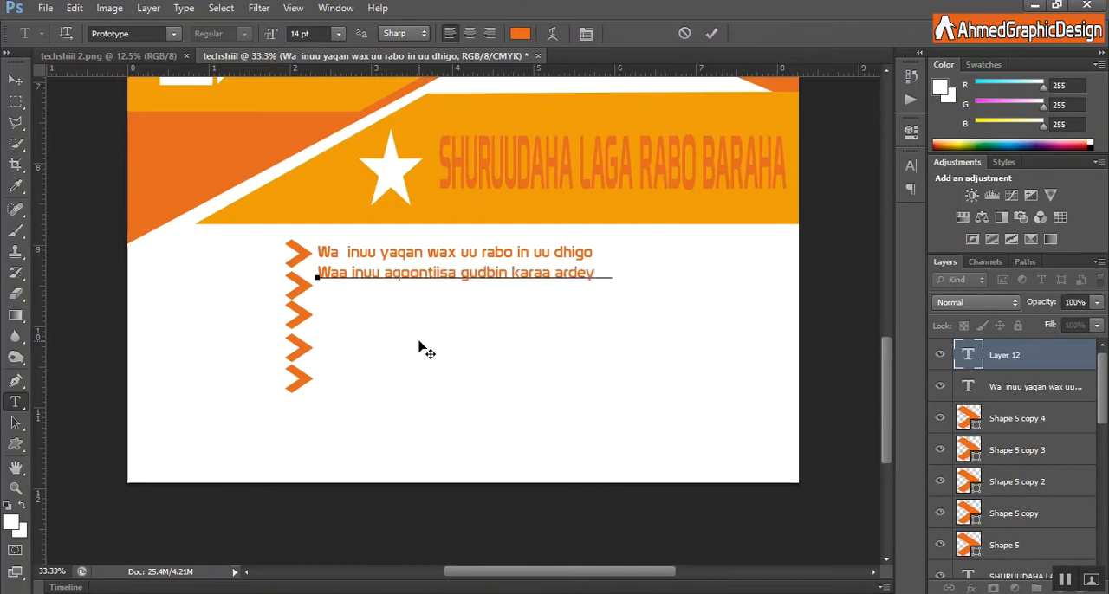
text(dana w ax faha)
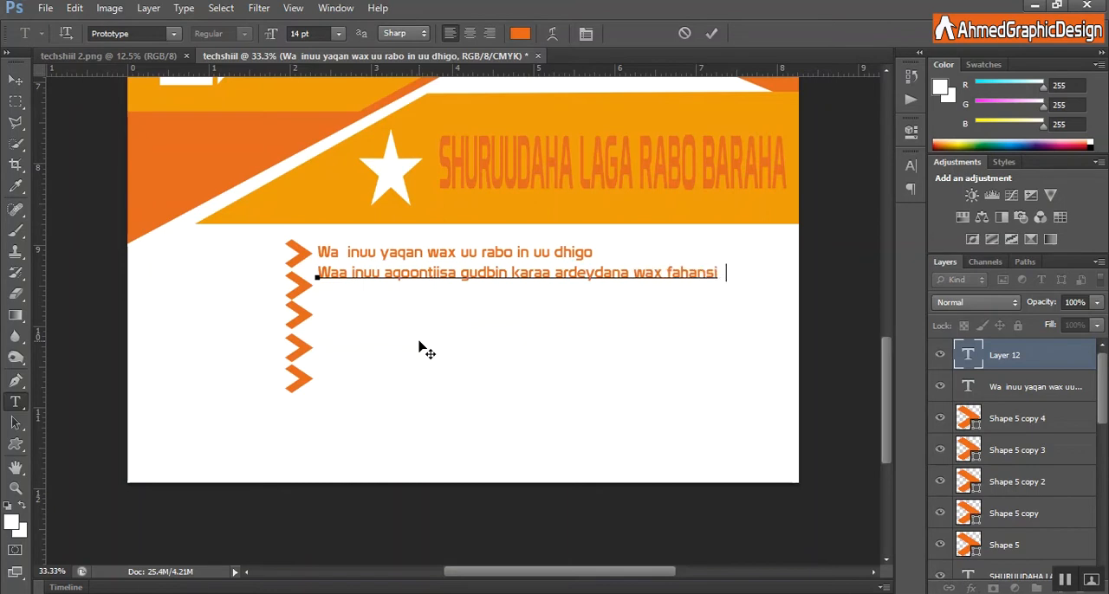
text(nsin karaa)
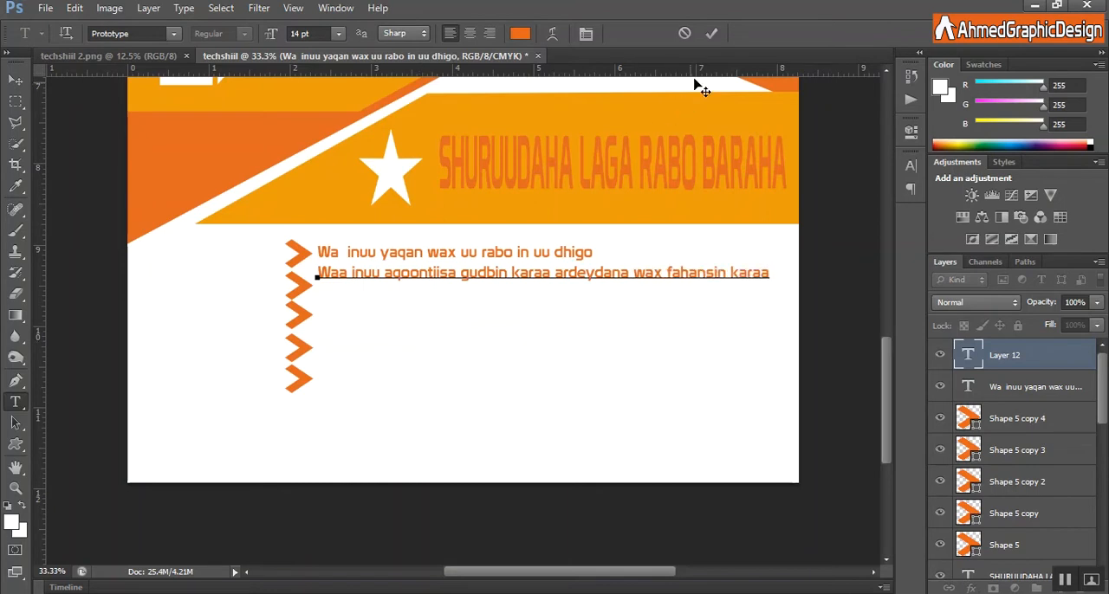
click(712, 32)
key(v)
drag(387, 275, 379, 289)
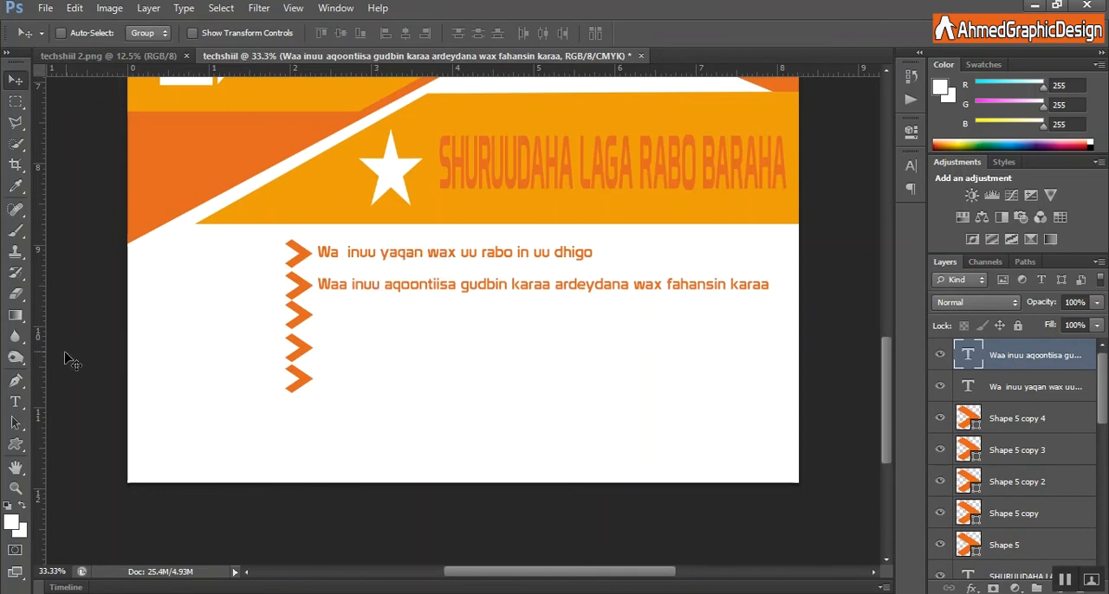
Add the text "waa inuu yaqan video edit ka haduusan aqoona waa in uu wepsite ka barto" near the third chevron.
click(14, 402)
click(321, 308)
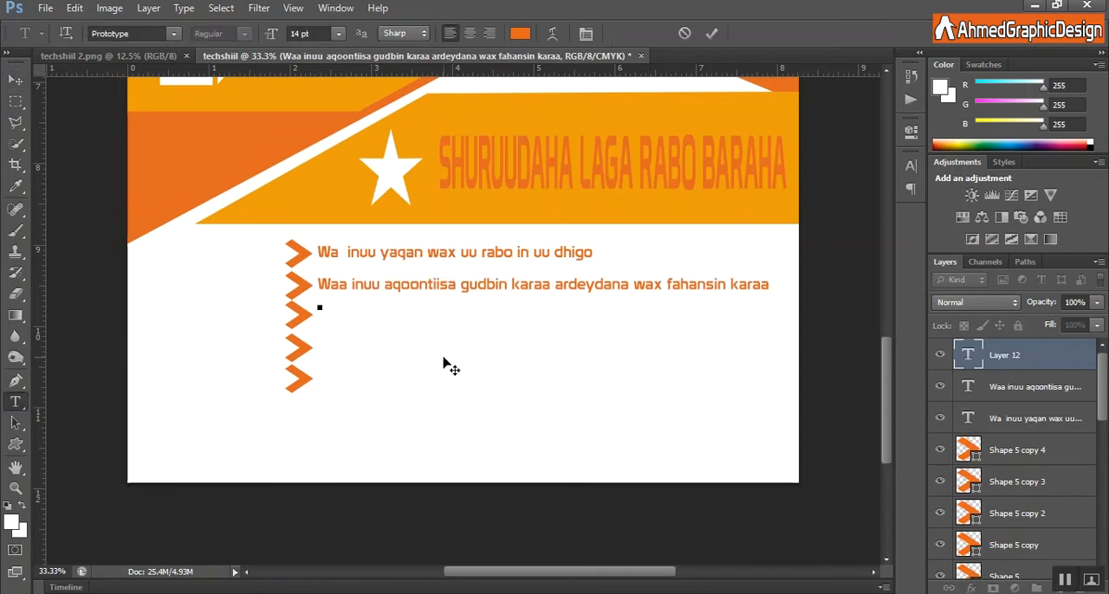
text(waa inuu yaqan vid)
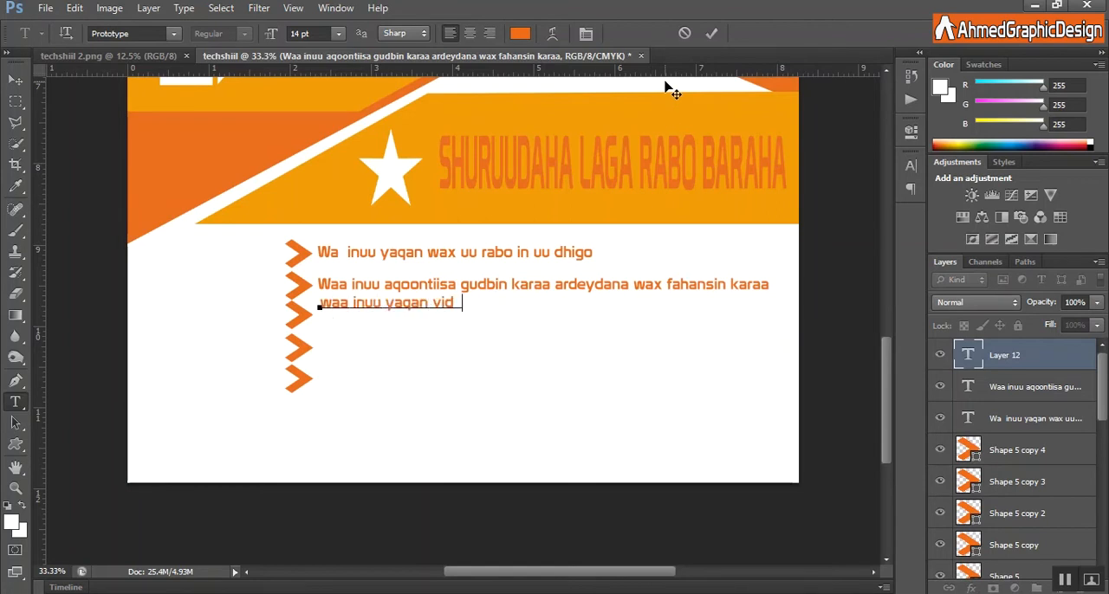
text(eo edit ka haduusan agoona)
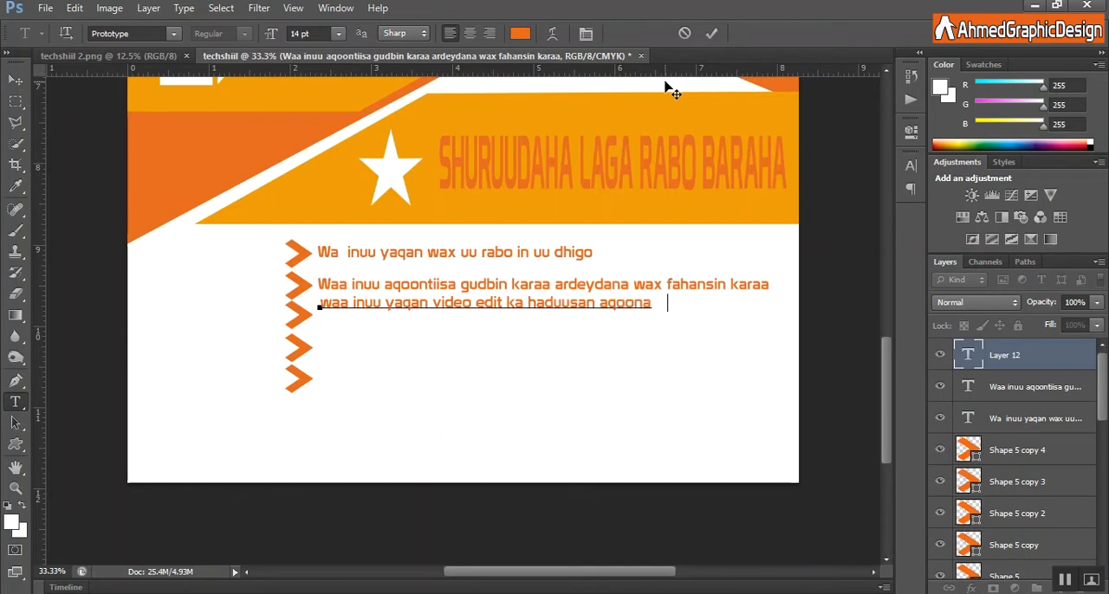
text( waa in uu wepsite ka)
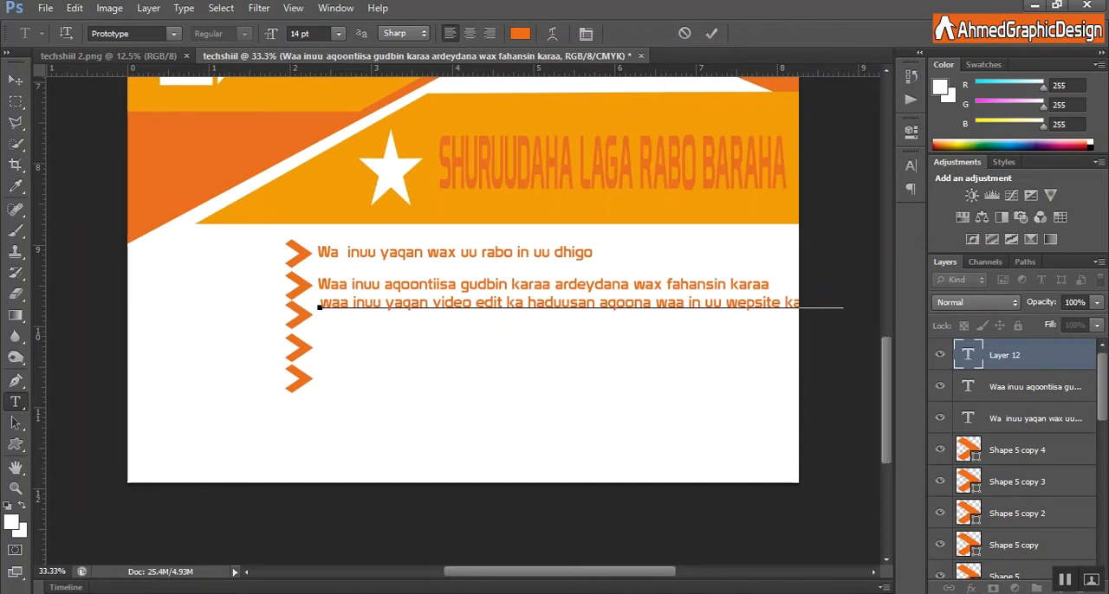
click(712, 33)
Narrow the third bullet text to about 90% width to fit the page and align it with the third chevron.
key(ctrl+t)
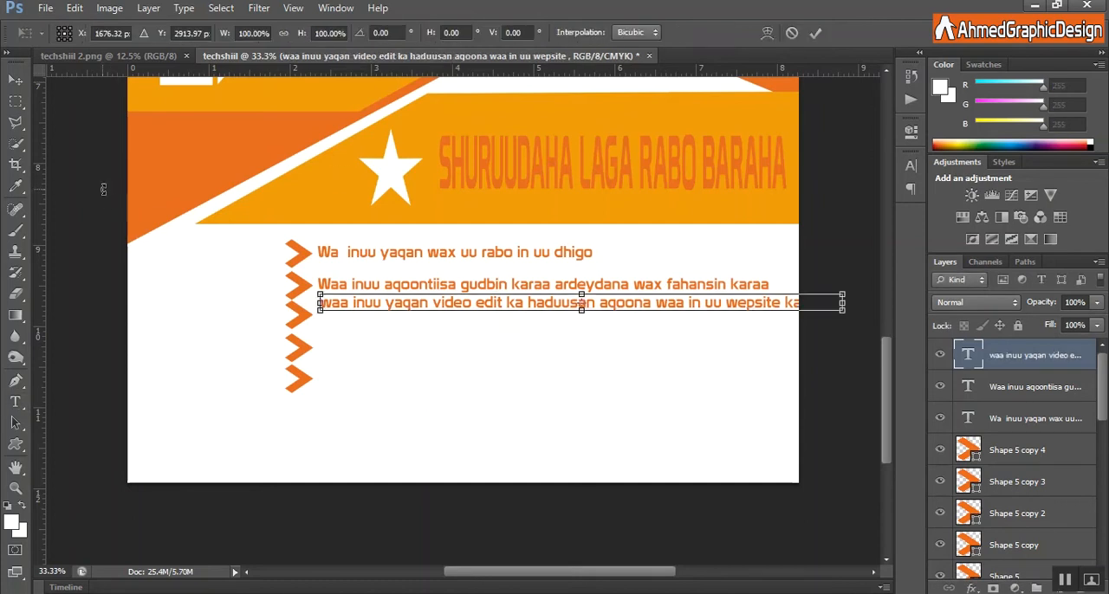
drag(847, 302, 786, 306)
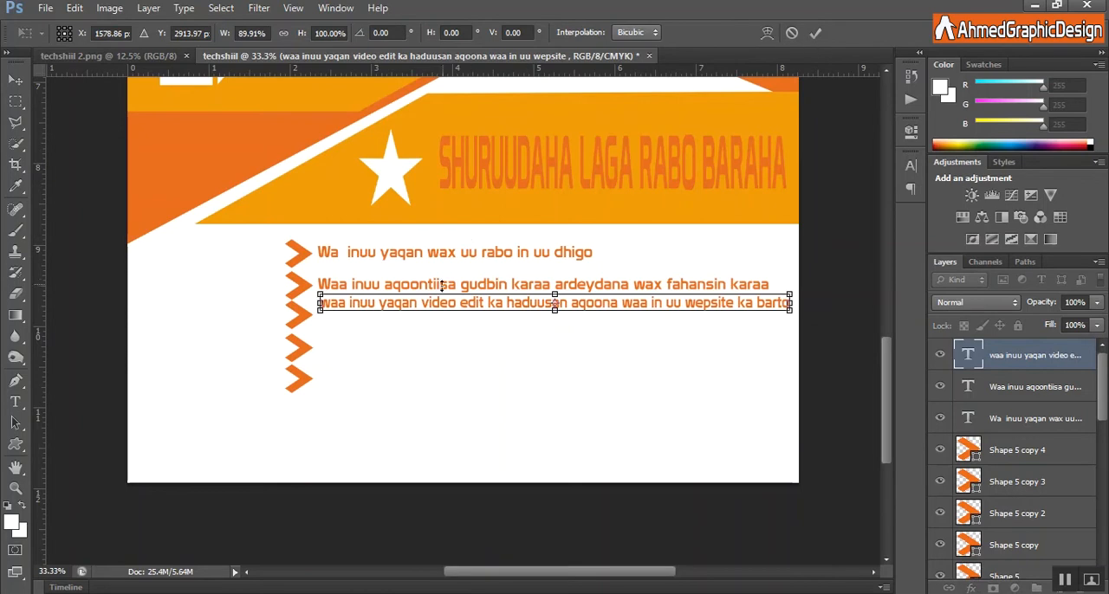
drag(440, 307, 439, 319)
click(815, 33)
Add the text "waa in uu" beside the fourth chevron.
key(t)
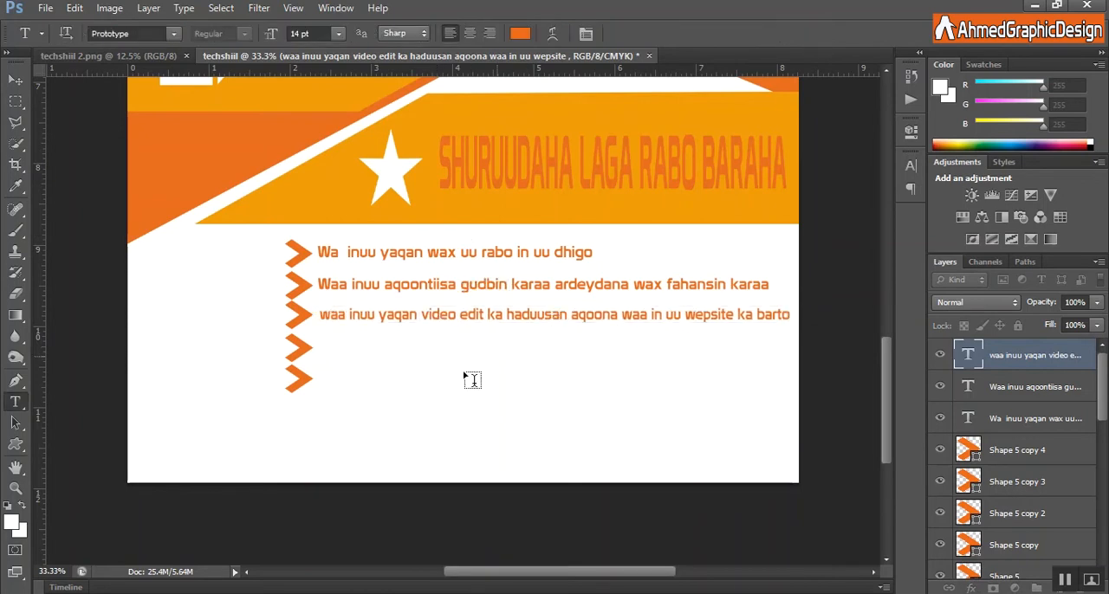
click(321, 344)
text(waa )
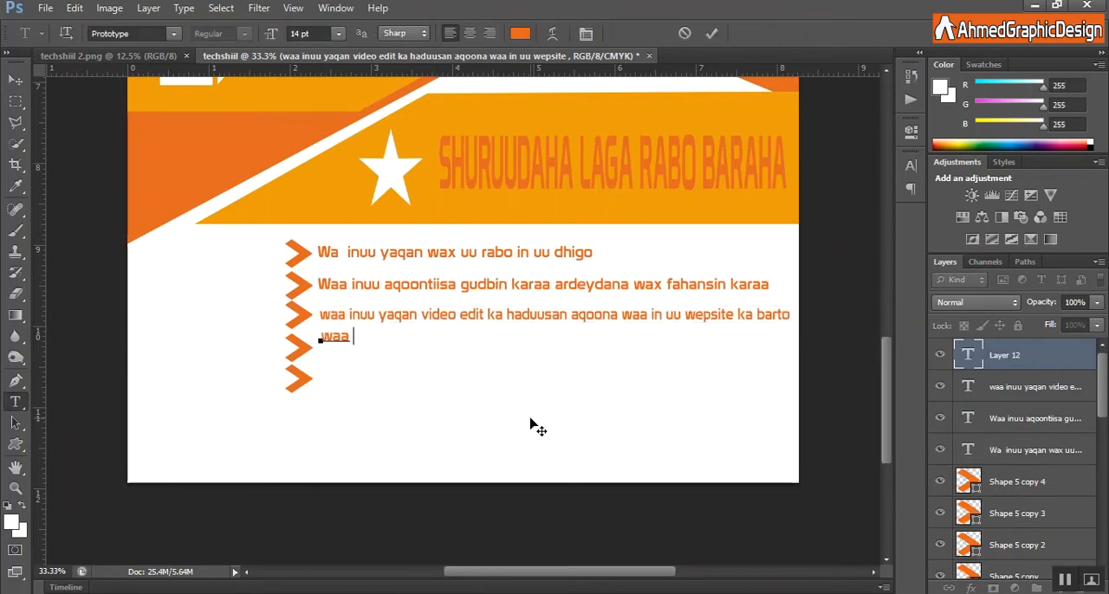
text(in uu)
key(ctrl+Return)
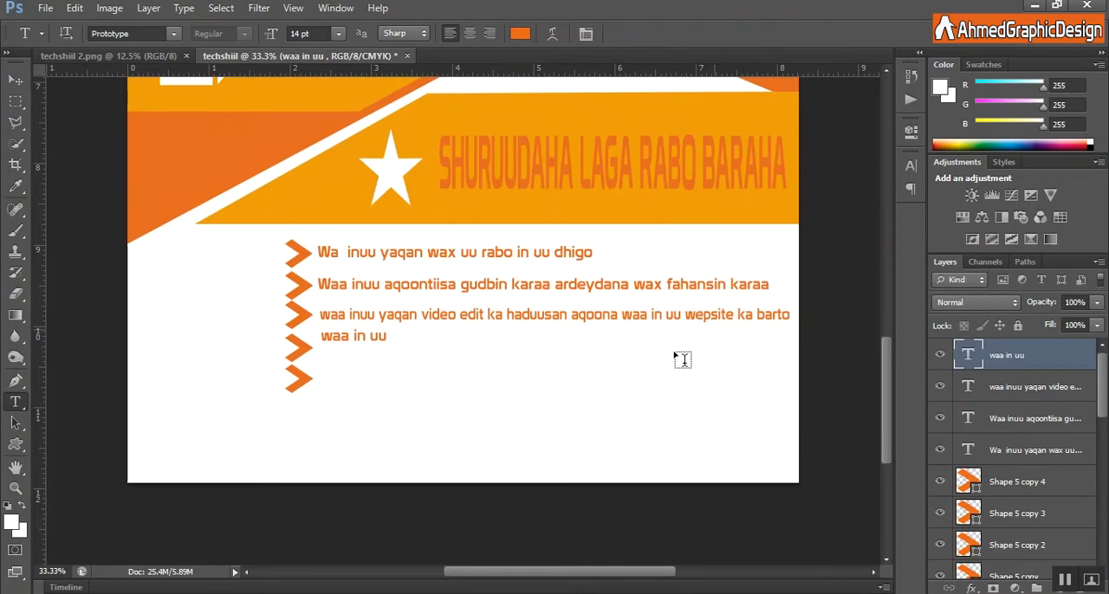
Delete the fifth chevron's layer and shift the fourth chevron slightly down.
right_click(1002, 482)
click(918, 110)
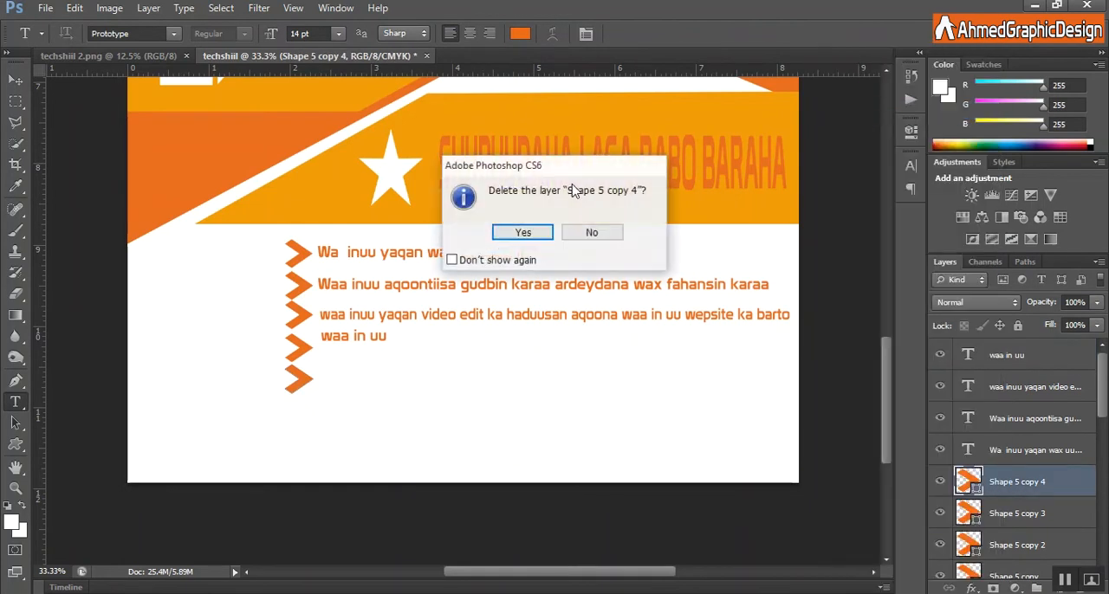
click(524, 233)
key(v)
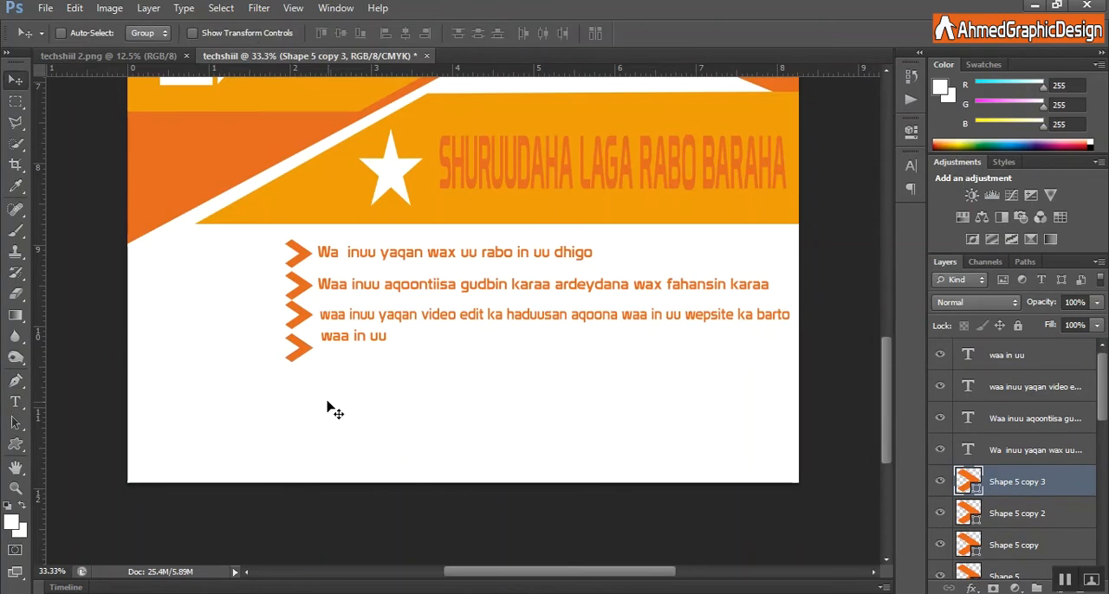
drag(299, 354, 334, 336)
Complete the fourth bullet as "waa in uu yahey xirfad yahan ama macalin khibrad leh" and lower it level with the fourth chevron.
key(t)
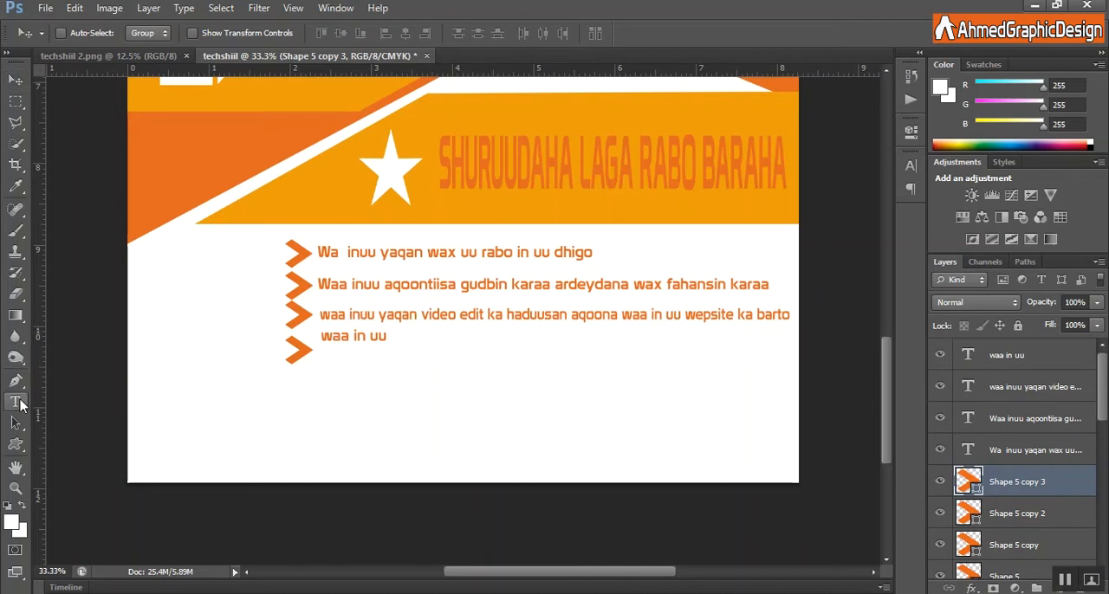
click(391, 338)
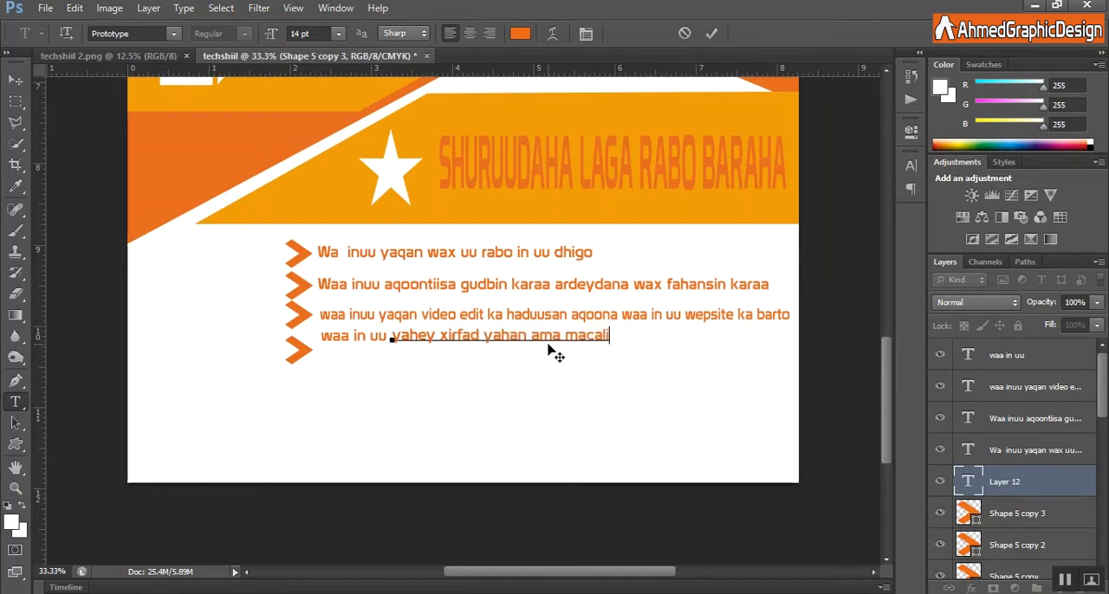
text(leh)
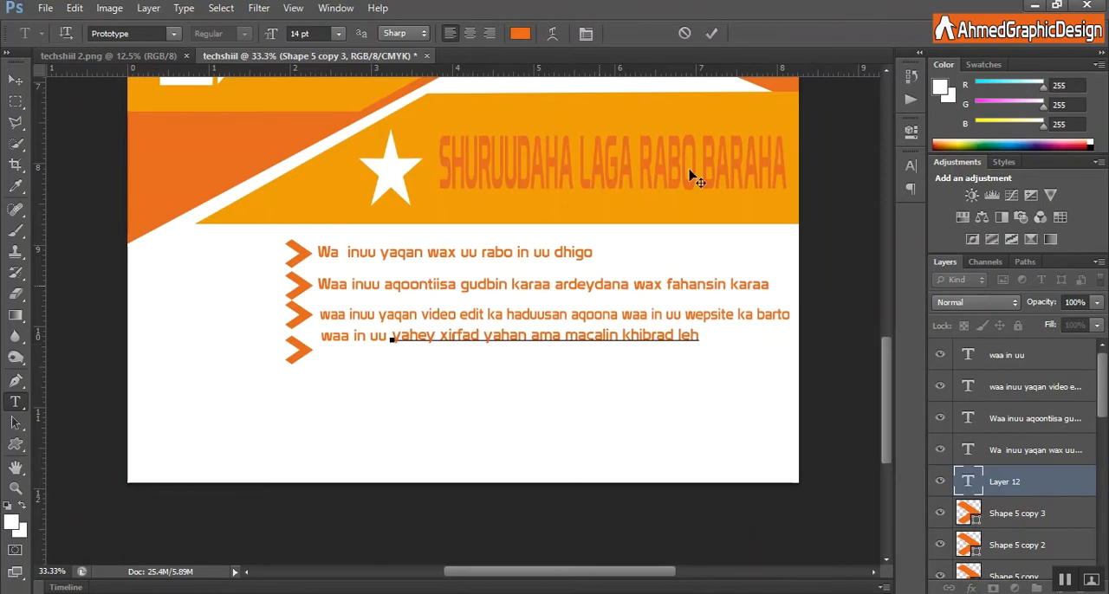
click(711, 33)
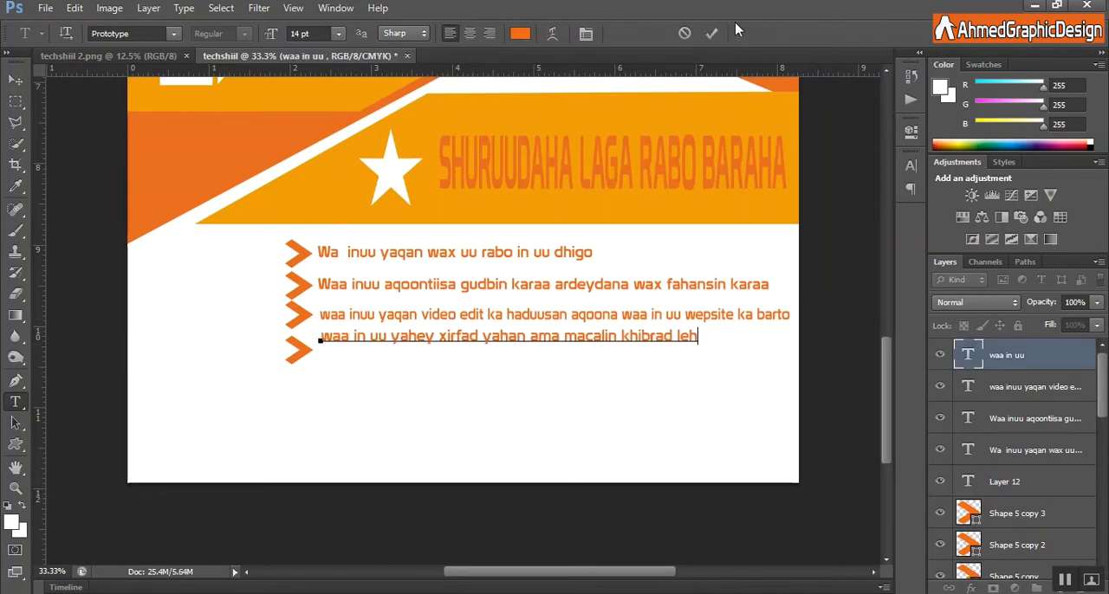
click(712, 33)
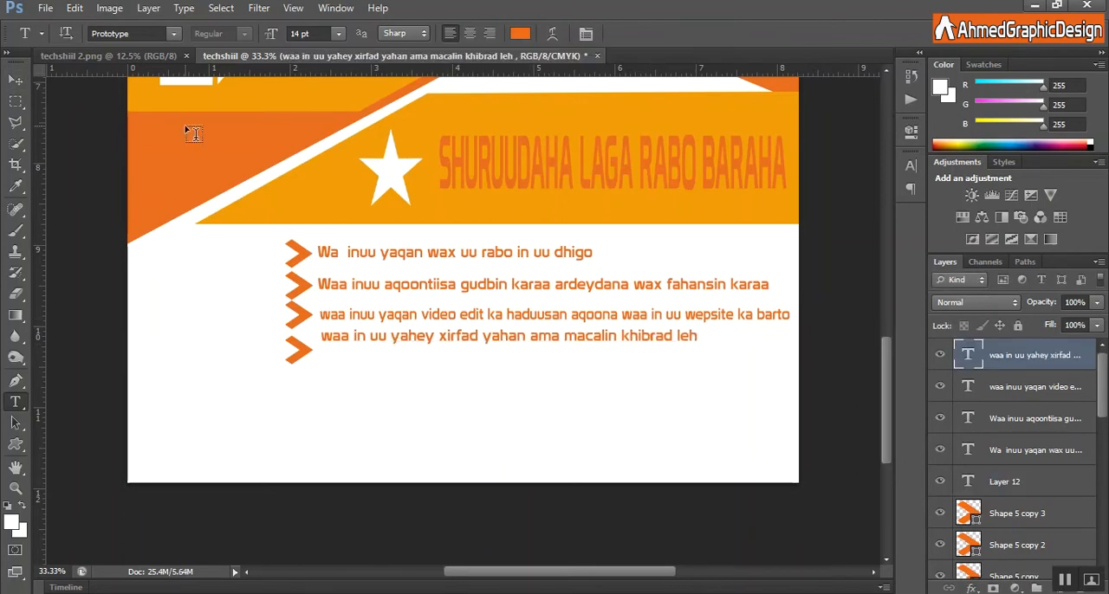
key(v)
drag(400, 330, 402, 343)
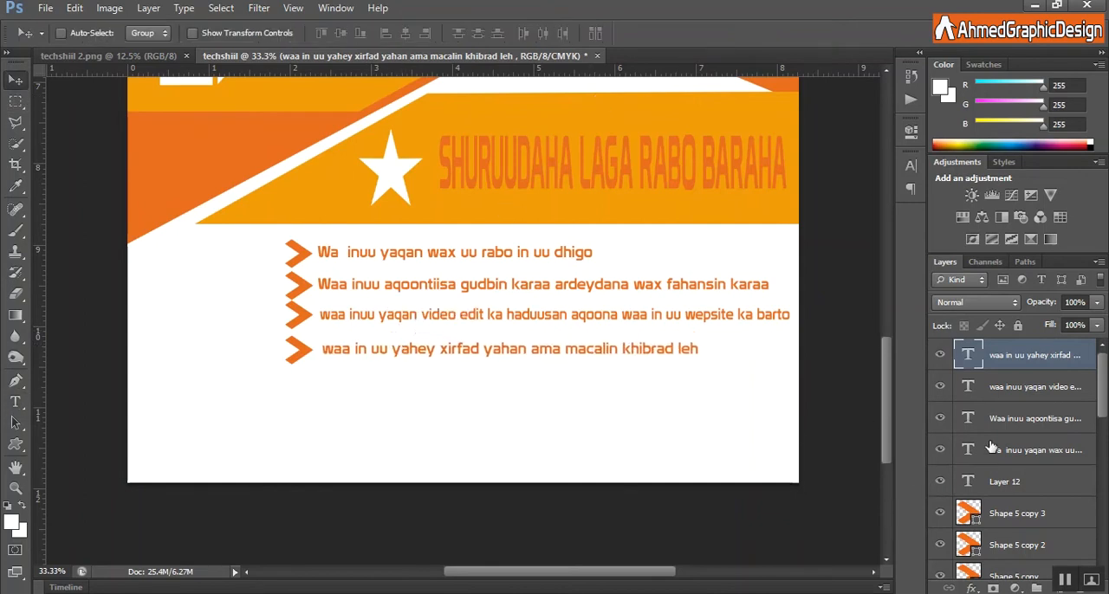
Group the four bullet text layers, the leftover empty text layer and the four chevron shape layers.
ctrl+click(1036, 392)
ctrl+click(1037, 421)
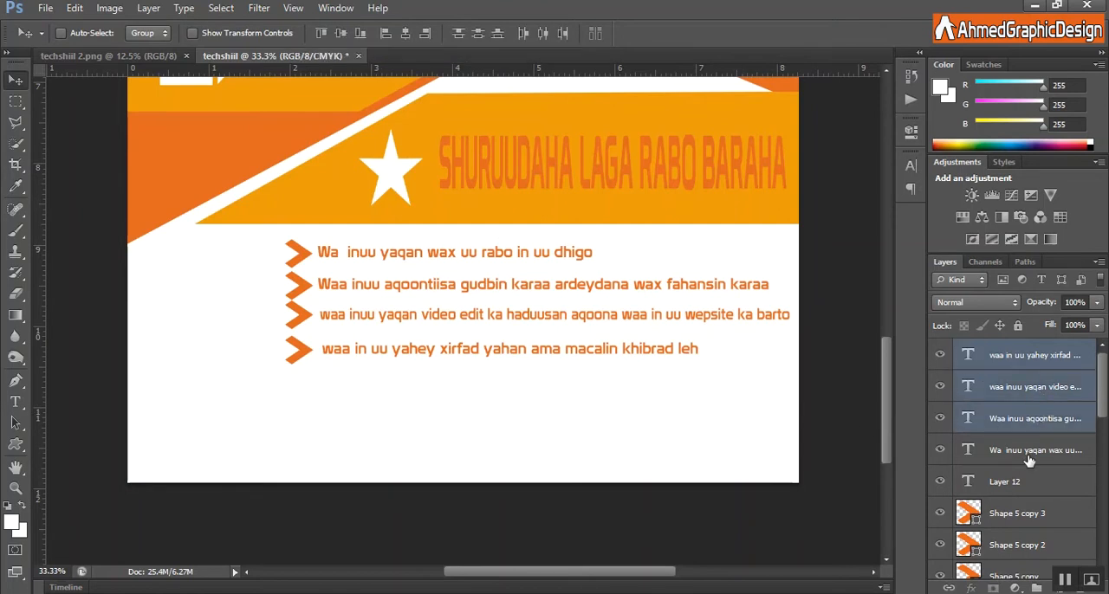
ctrl+click(1031, 451)
ctrl+click(1025, 479)
drag(1100, 414, 1102, 439)
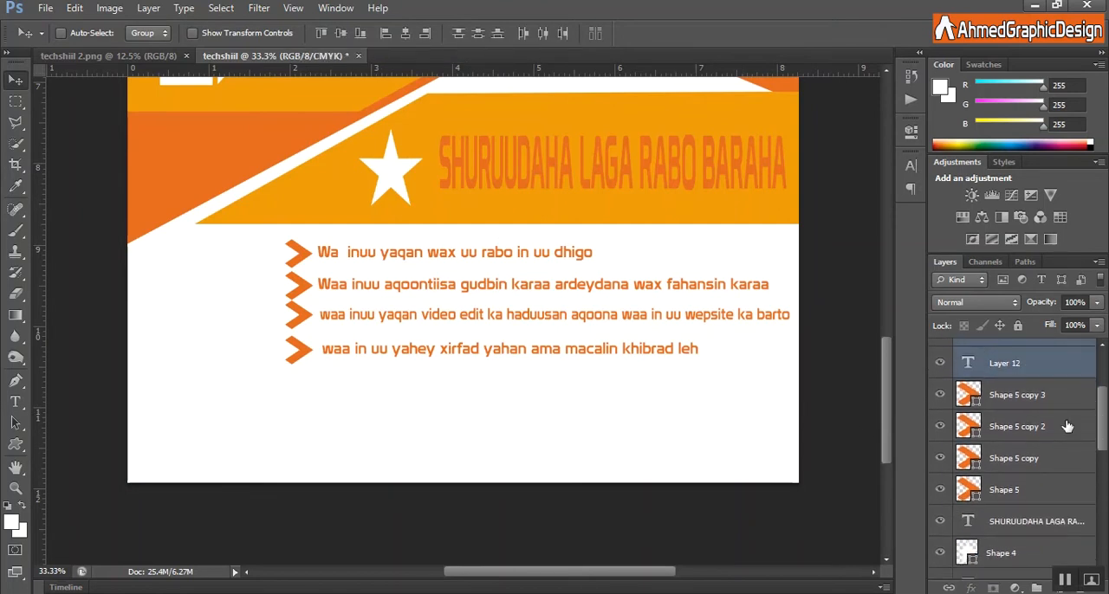
ctrl+click(1050, 400)
ctrl+click(1047, 429)
ctrl+click(1043, 457)
ctrl+click(1038, 492)
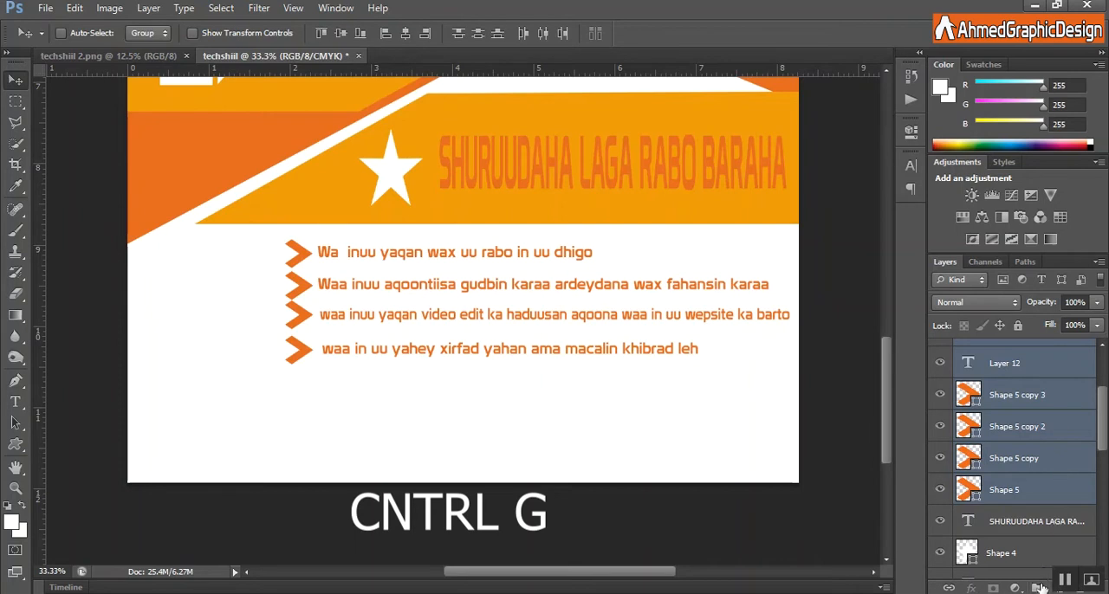
key(ctrl+g)
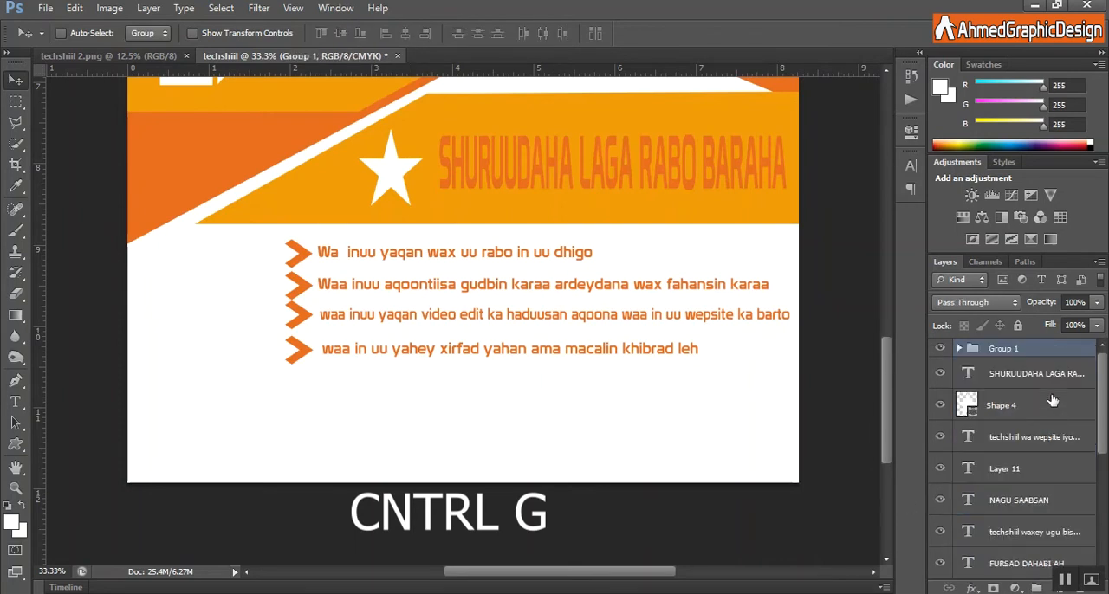
Move the bullet list group toward the page's left edge, widen it to about 106% and stretch it downward.
key(ctrl+t)
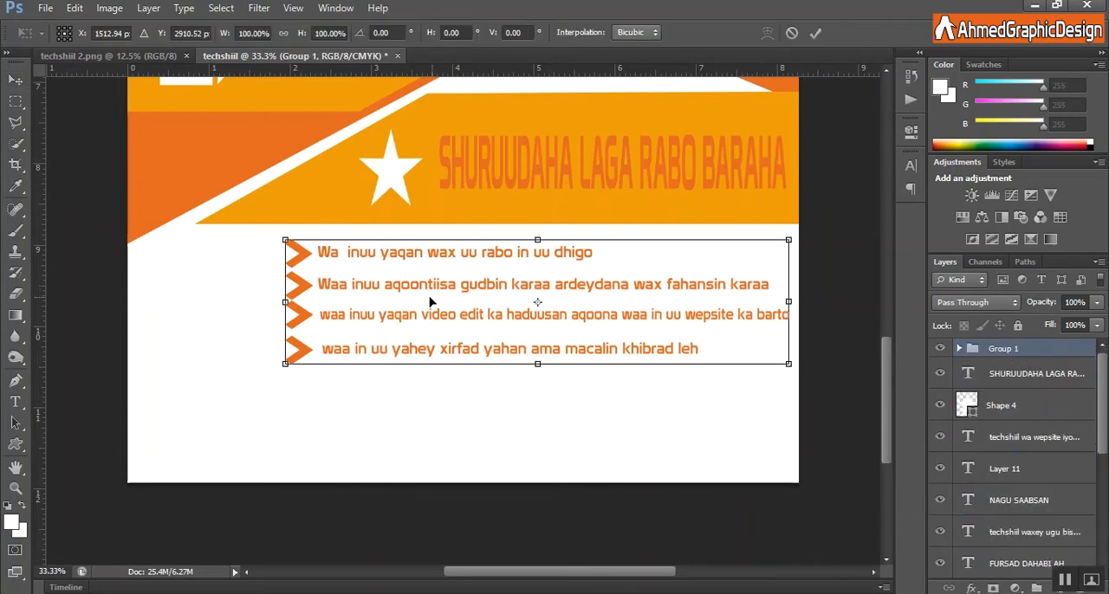
drag(414, 316, 333, 322)
drag(703, 309, 739, 307)
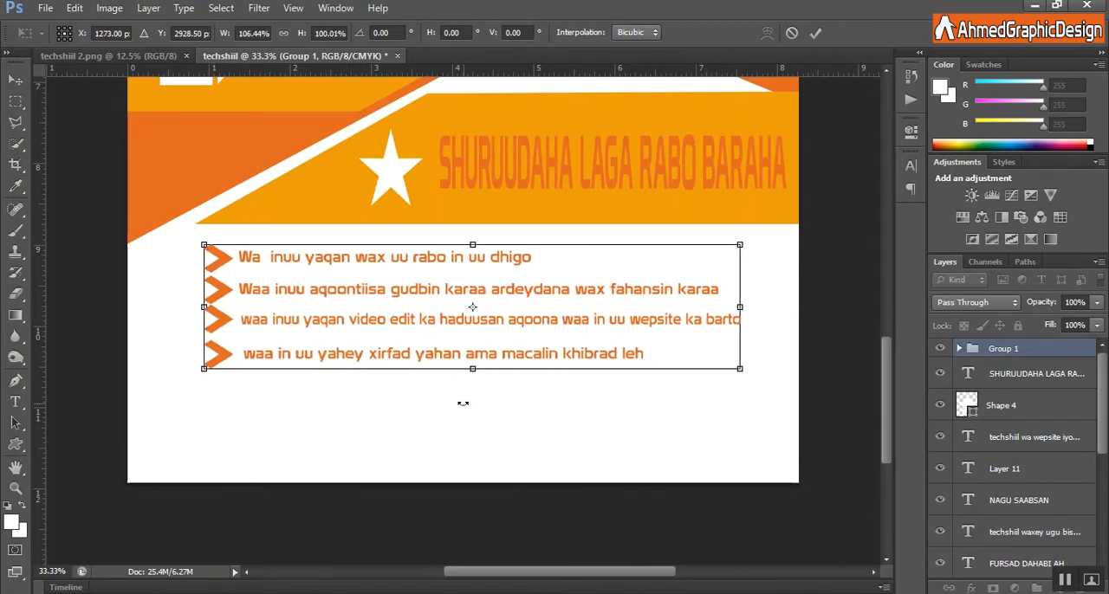
drag(472, 375, 472, 425)
click(817, 33)
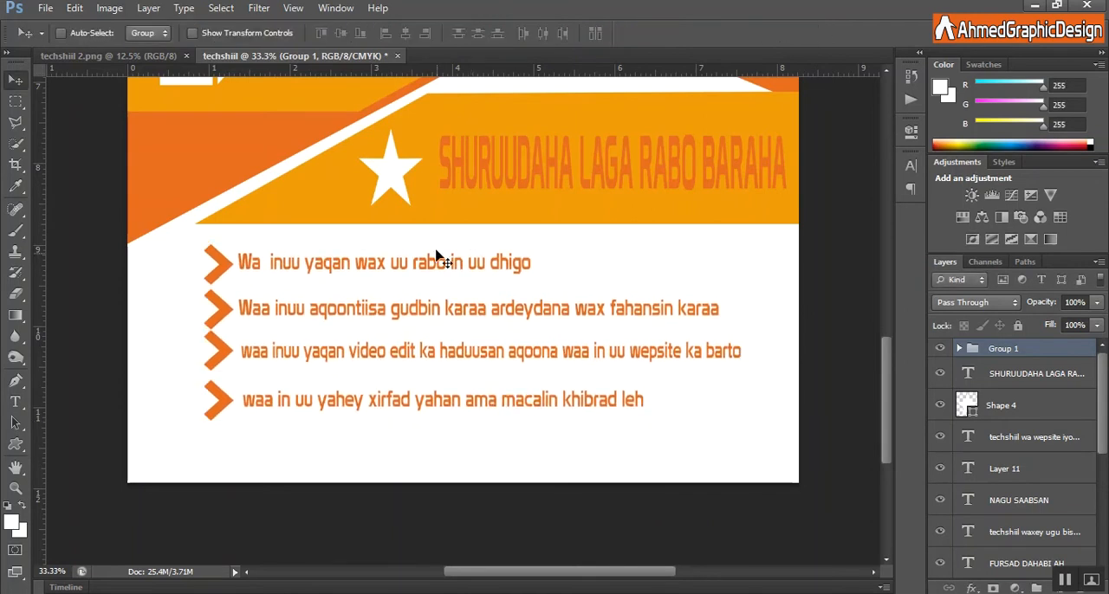
Draw a full-width rectangular strip of about 2516 × 123 px along the page's bottom edge.
click(14, 444)
click(83, 439)
drag(122, 461, 802, 486)
key(ctrl+t)
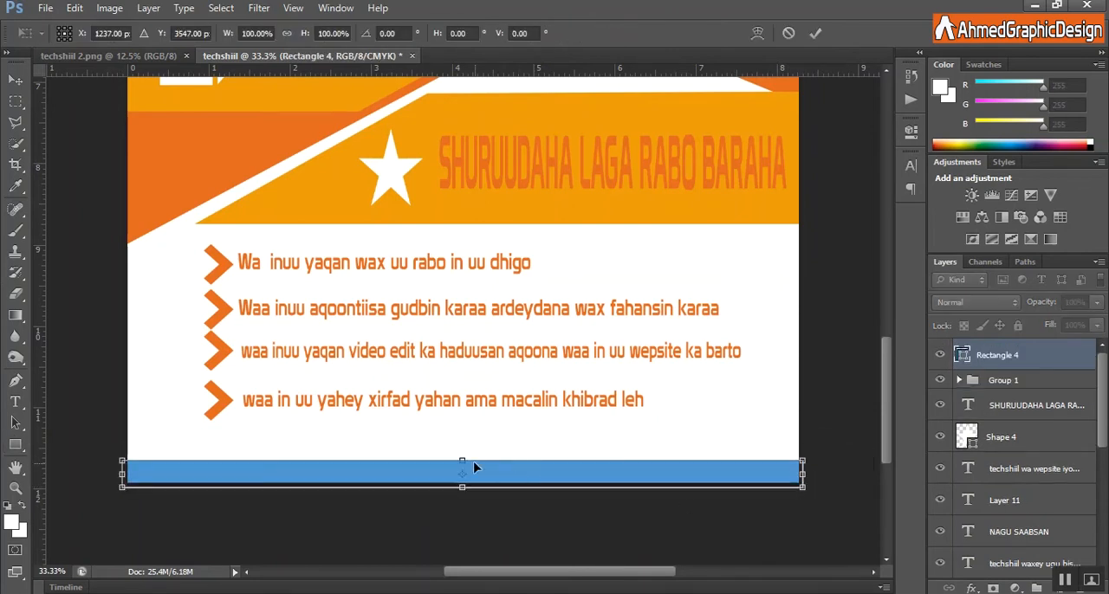
drag(460, 454, 460, 450)
click(815, 33)
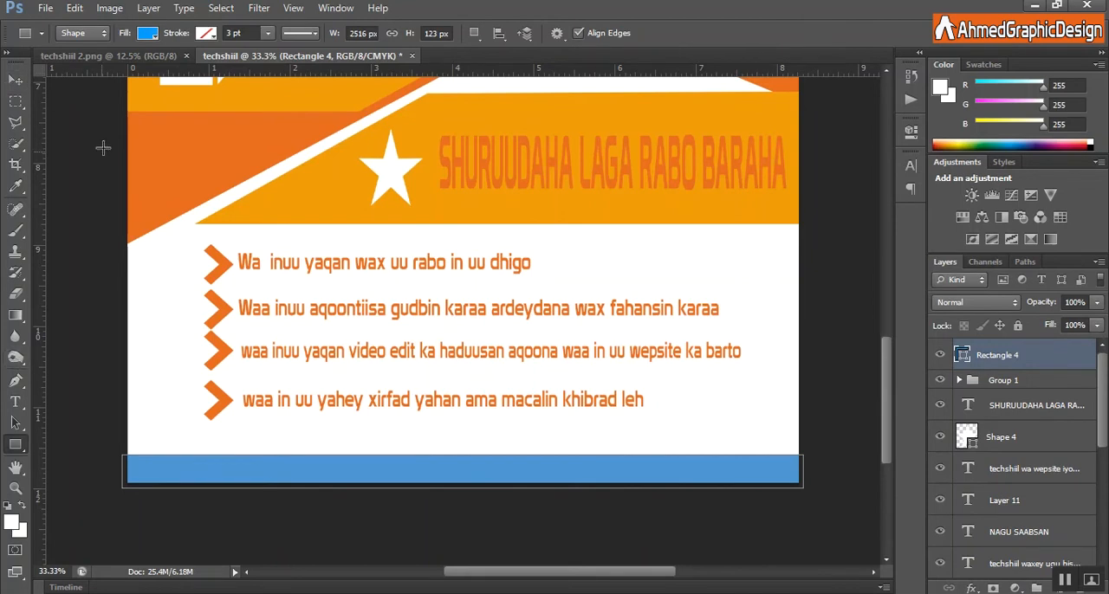
Change the bottom strip's fill to the flyer's dark orange.
click(149, 31)
click(297, 126)
click(297, 130)
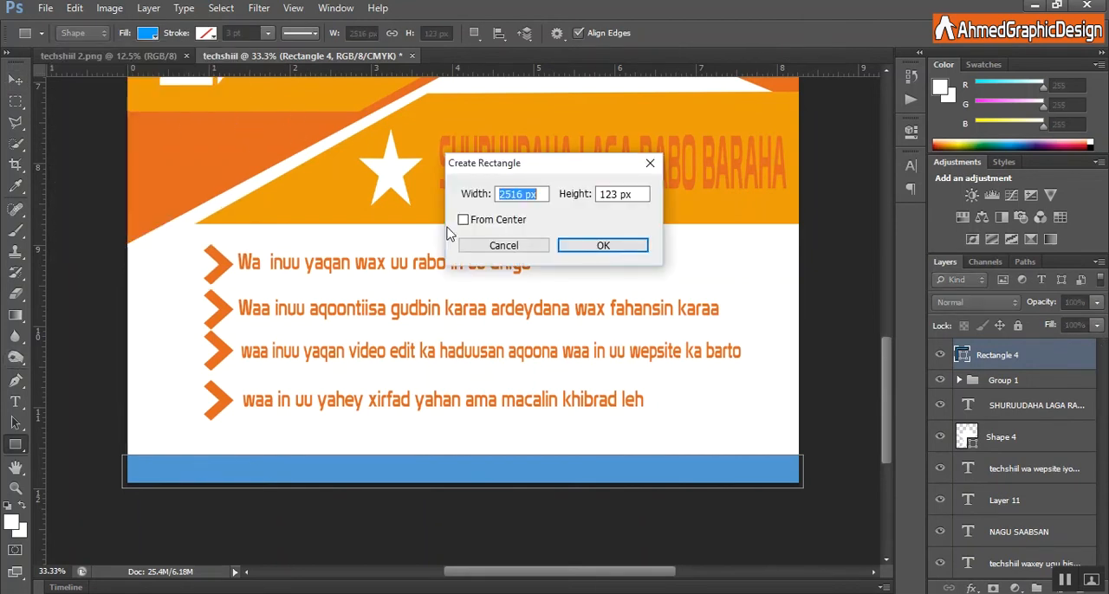
click(511, 249)
click(149, 33)
click(69, 110)
click(110, 52)
Open Rectangle 1.psb from the Social Media folder and copy its social icon layers onto the flyer's bottom strip.
click(45, 8)
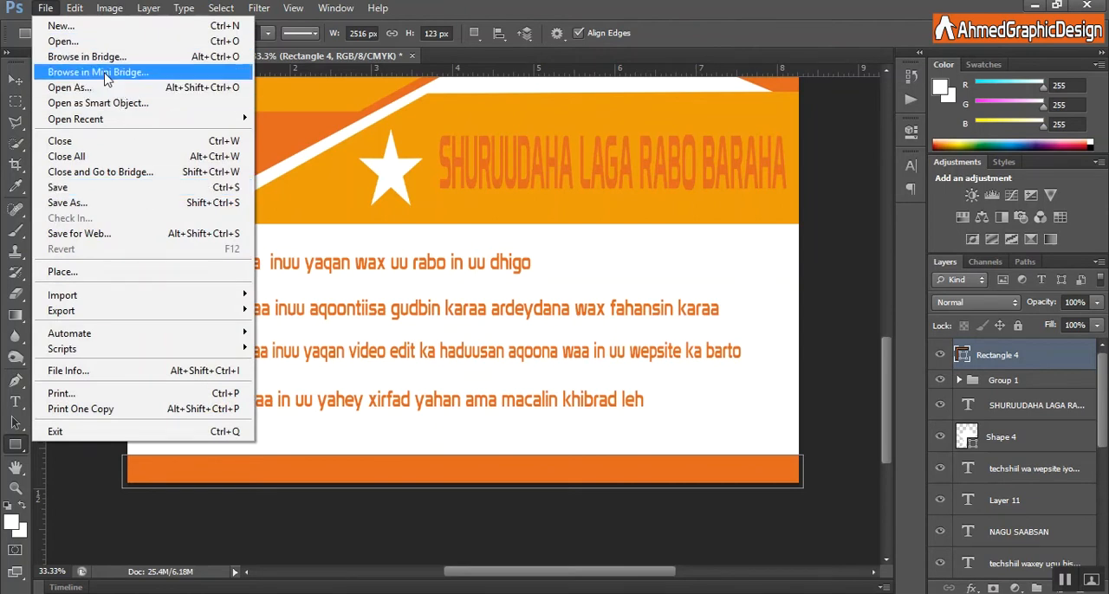
click(61, 41)
scroll(771, 365, down, 3)
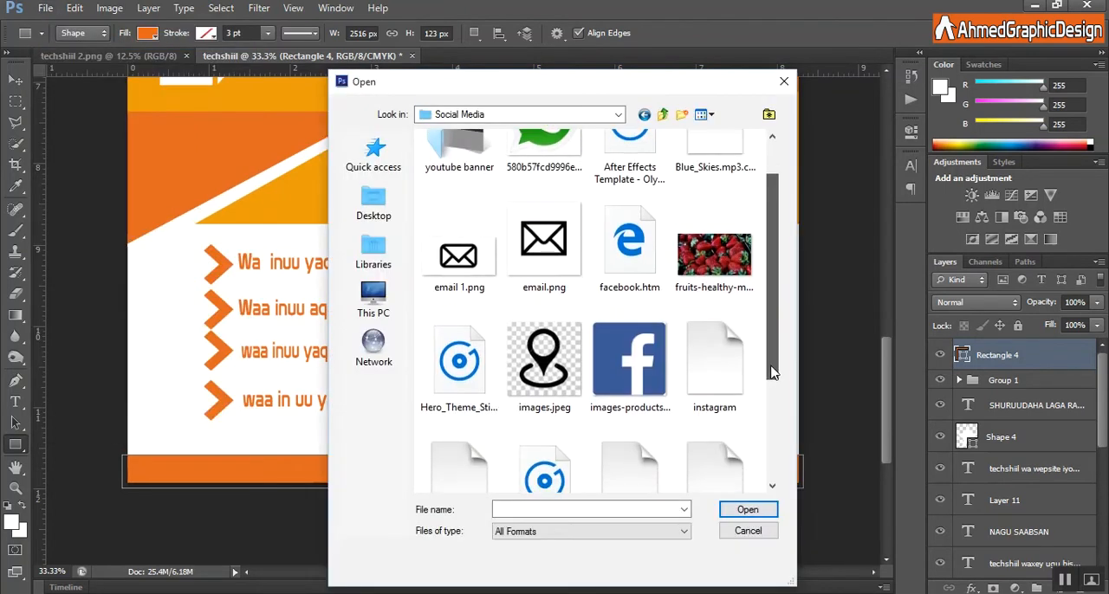
drag(772, 402, 772, 427)
double_click(464, 408)
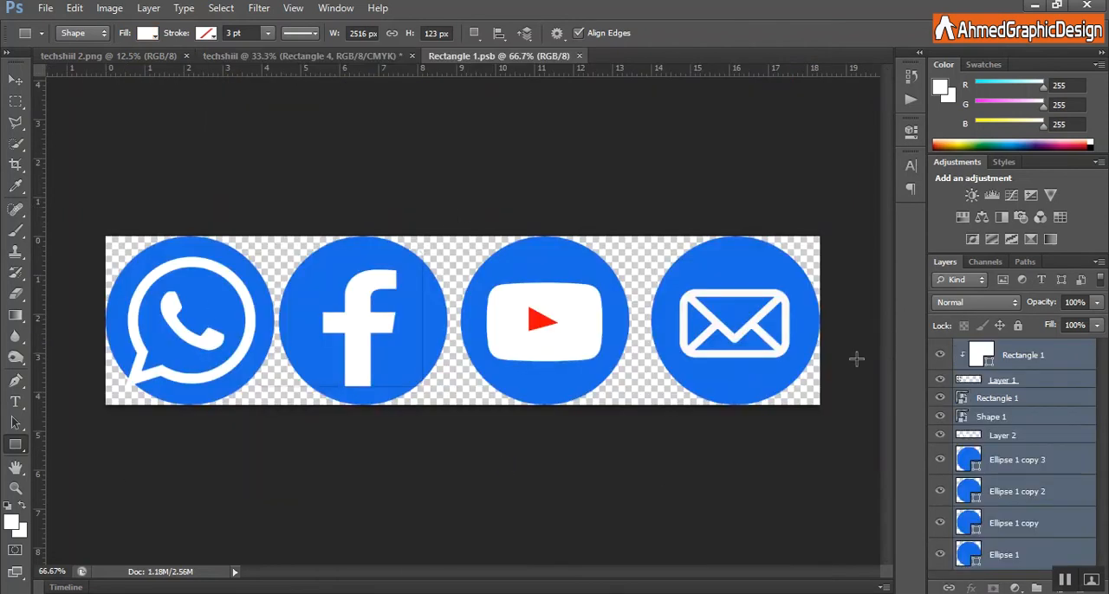
click(16, 79)
drag(408, 329, 331, 390)
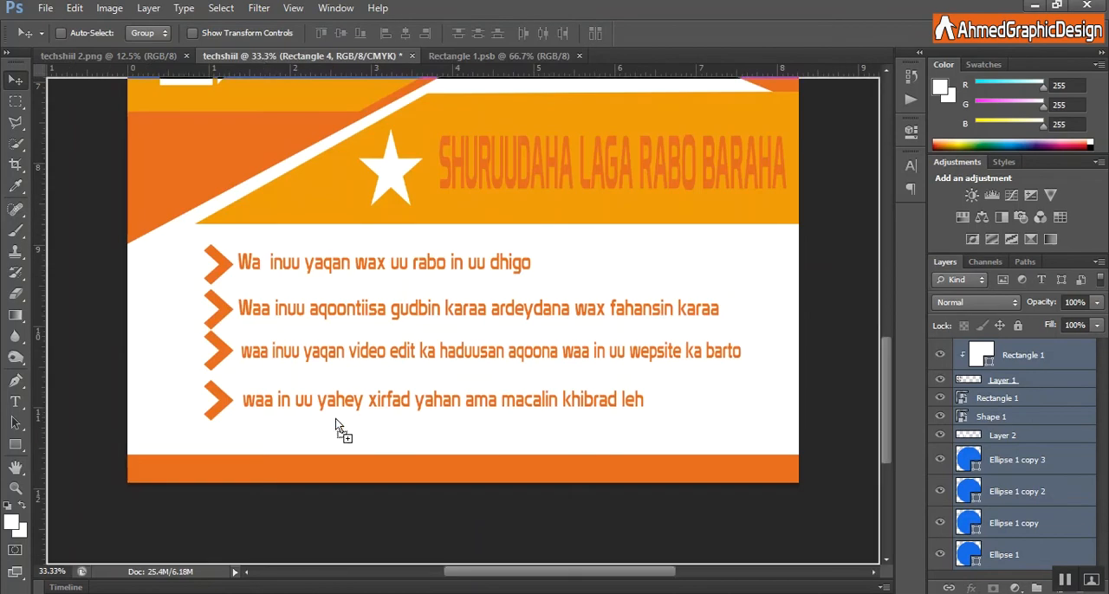
drag(360, 461, 364, 464)
Scale the four social icons to about 30% and fit them inside the bottom orange strip.
key(ctrl+t)
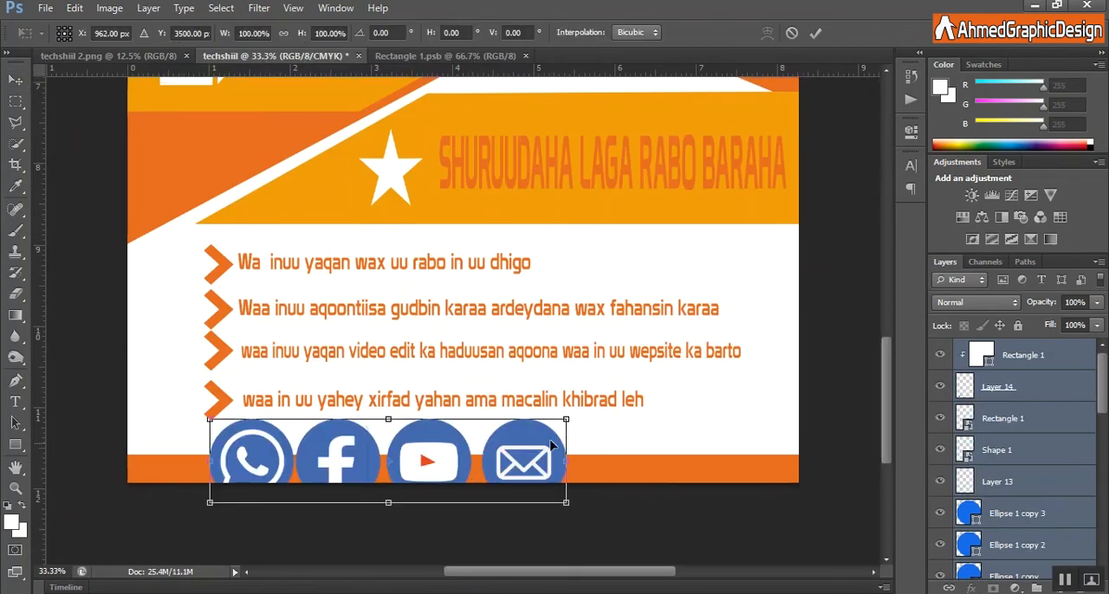
drag(566, 419, 463, 468)
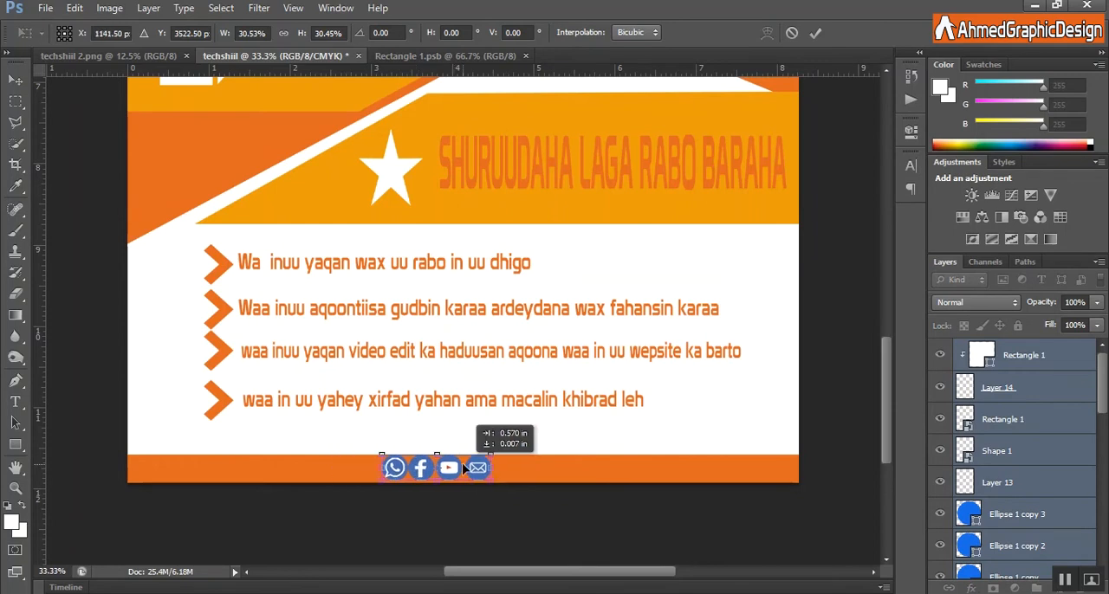
click(815, 32)
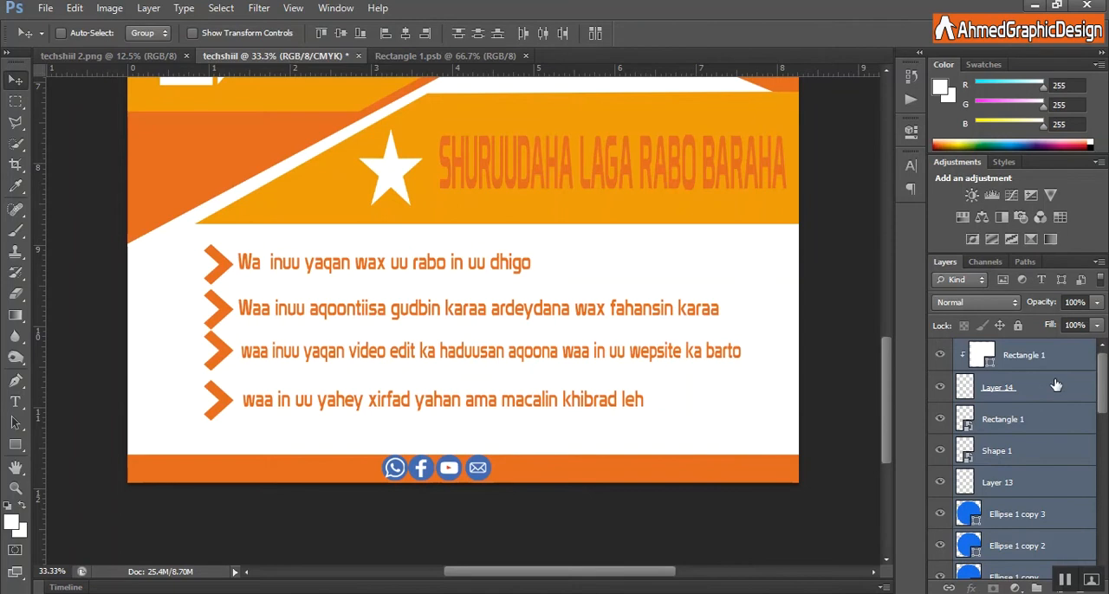
Group the social icon layers and shift the group slightly right and down within the bottom strip.
mouse_move(1103, 377)
mouse_down()
mouse_move(1104, 430)
mouse_move(1107, 380)
mouse_up()
key(ctrl+g)
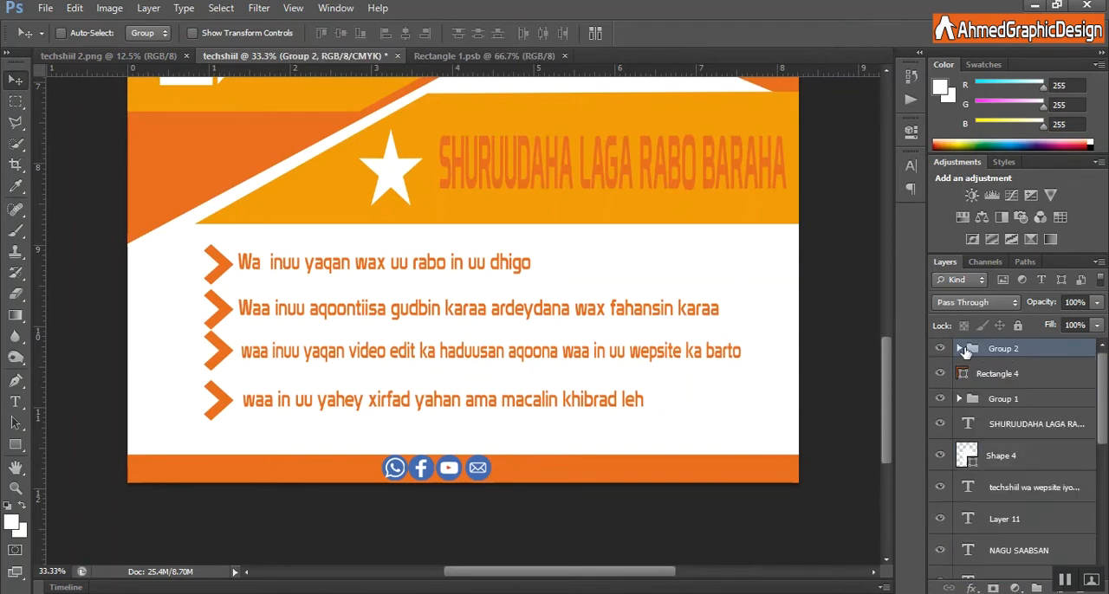
click(940, 348)
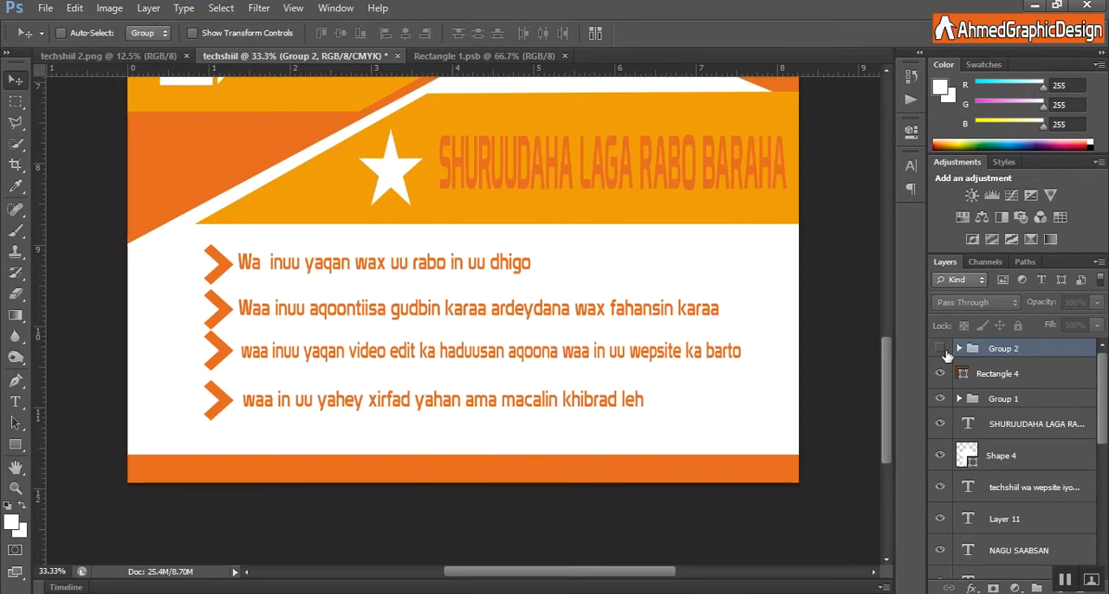
click(939, 348)
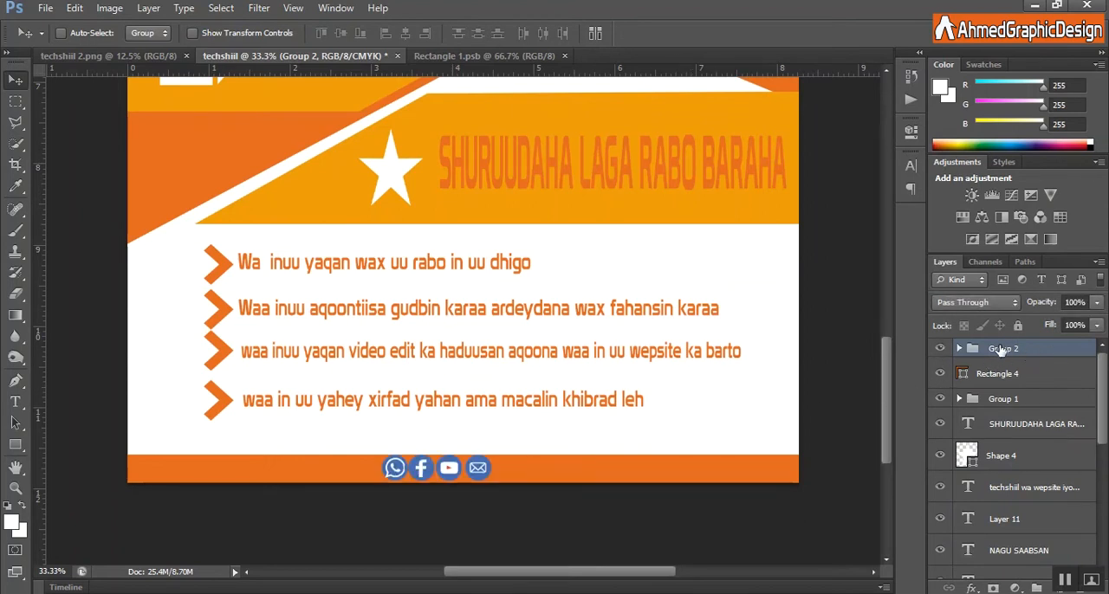
drag(437, 472, 452, 475)
Add the white credit text "DESIGNED BY:AhmedGraphicDesign" near the right end of the bottom strip.
click(16, 402)
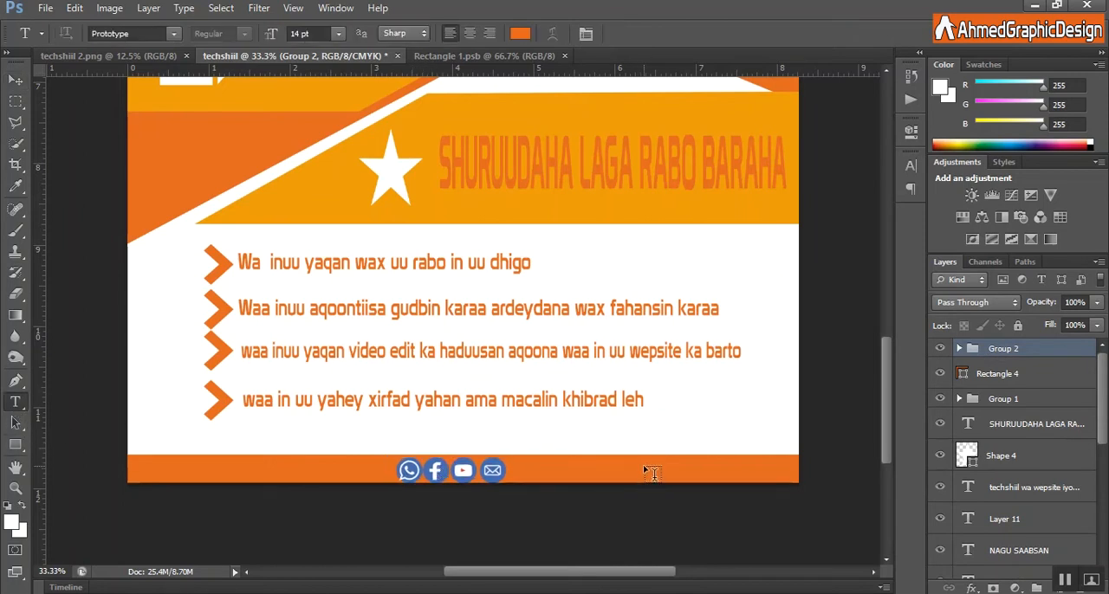
click(649, 456)
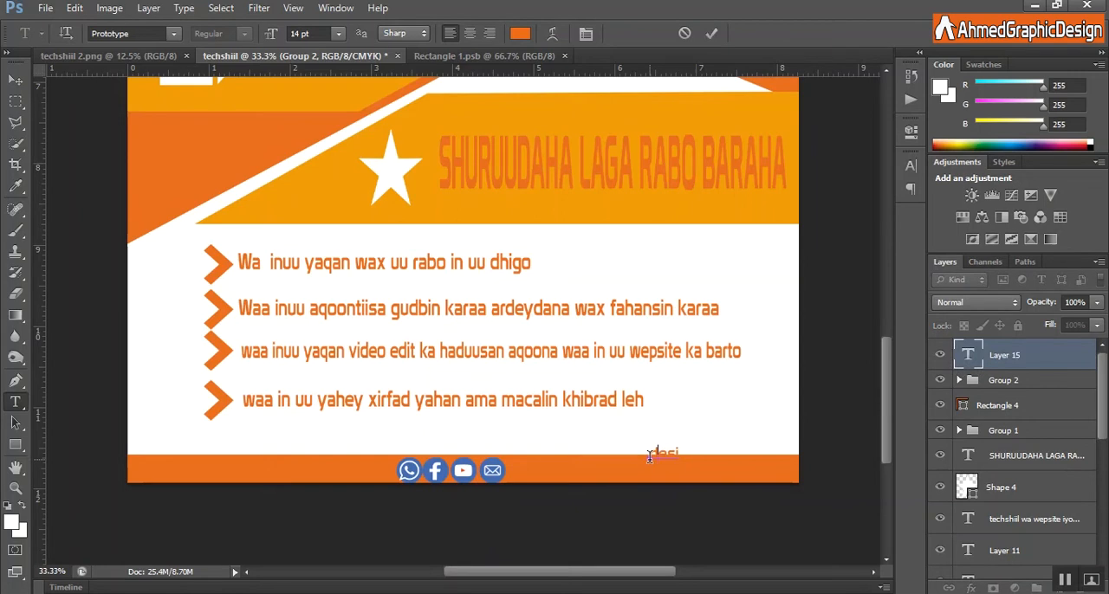
click(520, 33)
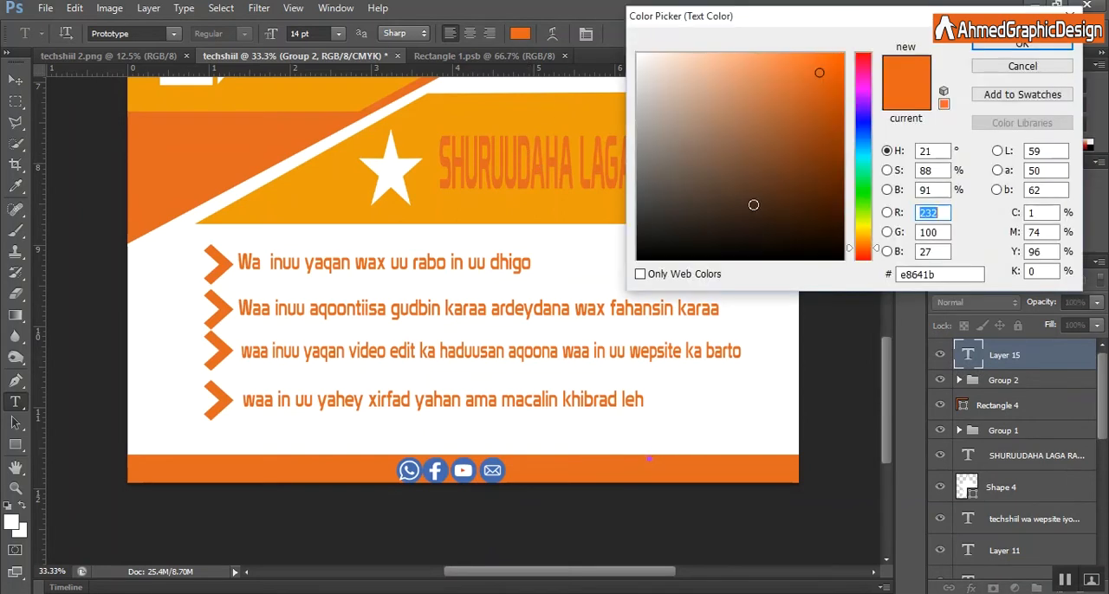
click(639, 53)
click(1023, 44)
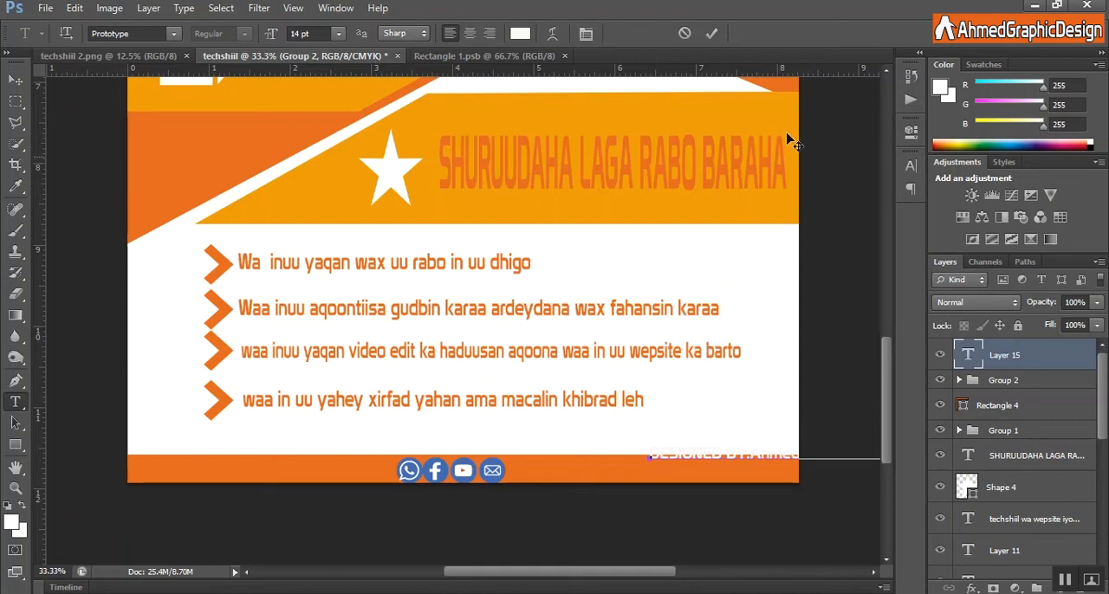
click(711, 32)
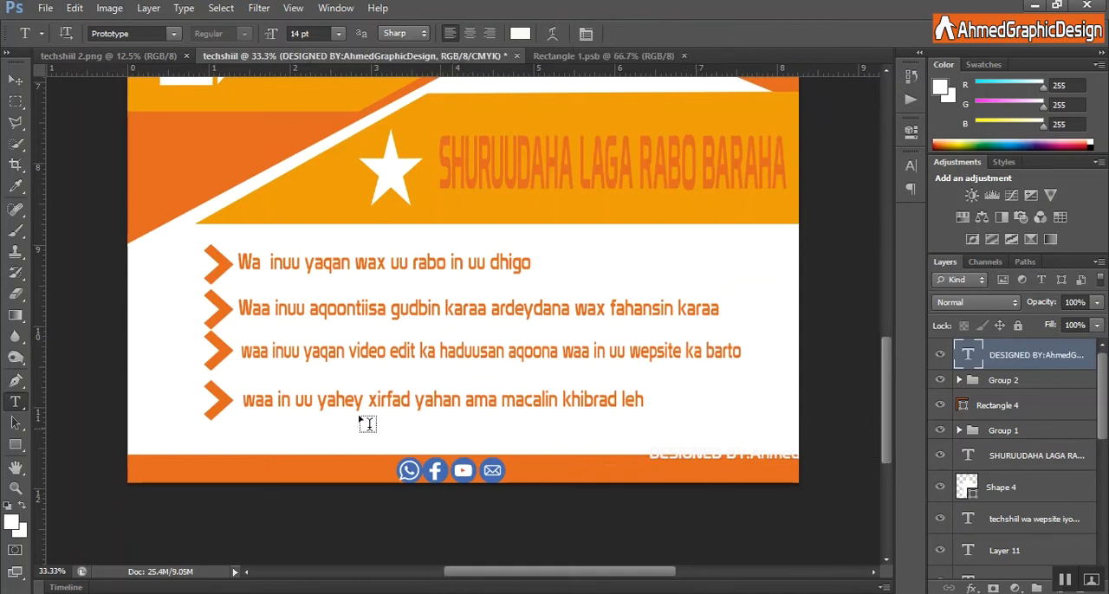
Move the credit text into the bottom strip and narrow it to about 58% width to fit the page.
click(15, 80)
mouse_move(693, 471)
mouse_down()
mouse_move(578, 474)
mouse_move(688, 475)
mouse_up()
key(ctrl+t)
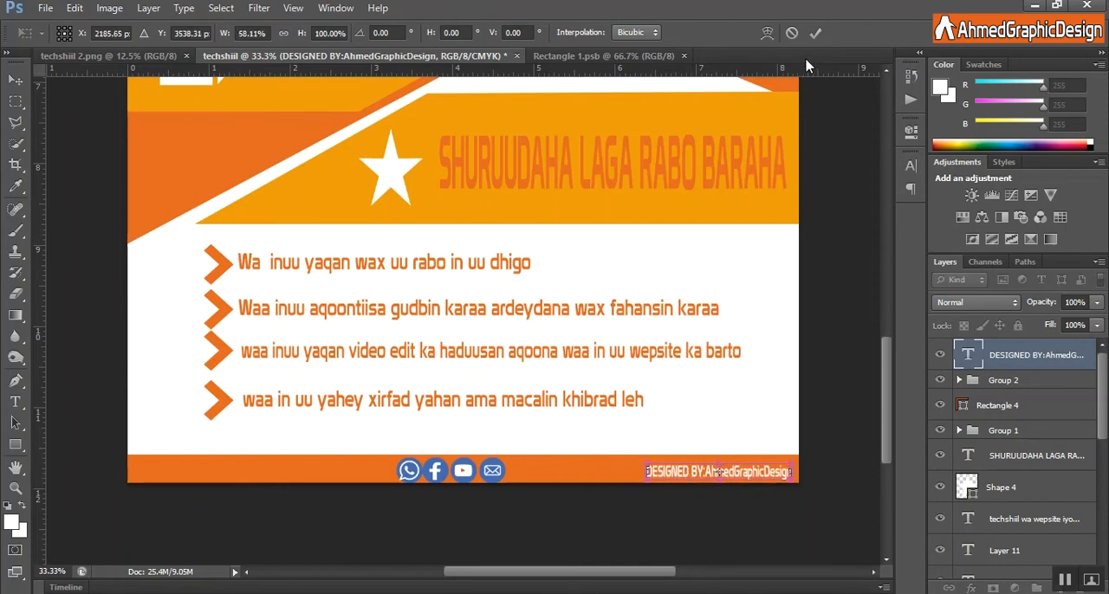
click(814, 34)
Place the photo apple-computer-desk-326503.jpg from the education folder into the flyer.
scroll(888, 407, up, 5)
key(ctrl+minus)
click(45, 7)
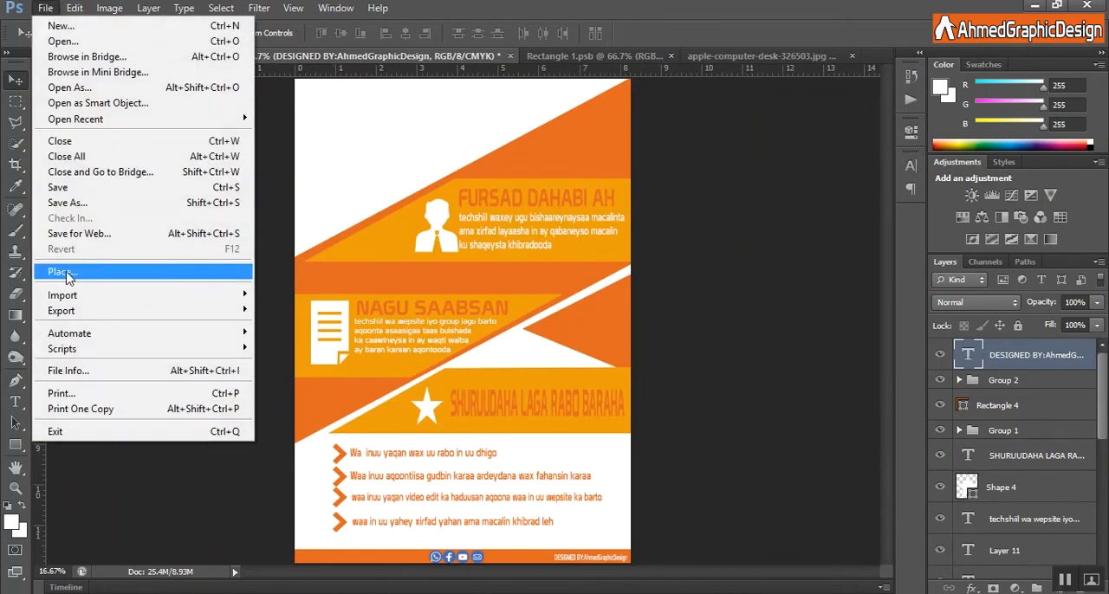
click(62, 276)
double_click(711, 186)
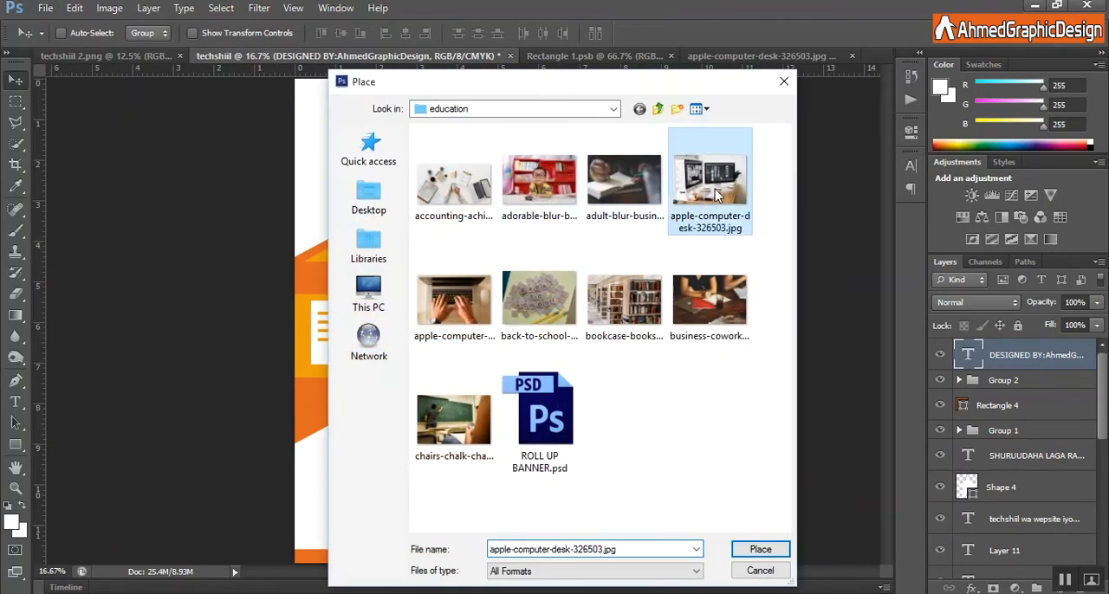
Fit the placed desk photo into the page's upper-left corner, scaled to about 8.8% width and 9% height.
drag(580, 333, 482, 141)
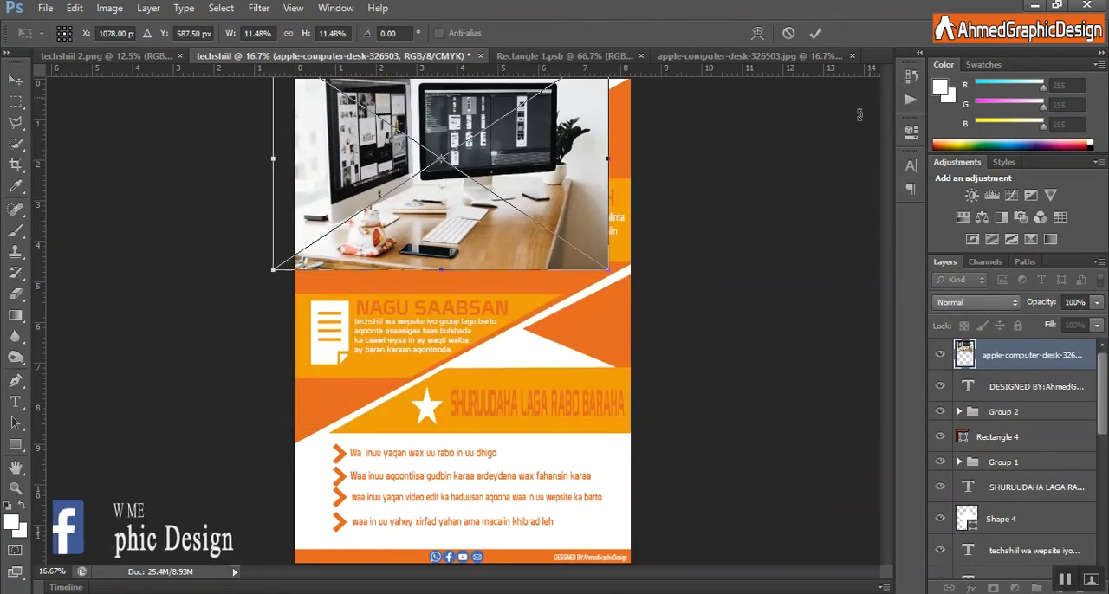
key(ctrl+minus)
drag(572, 282, 544, 264)
drag(378, 202, 366, 209)
mouse_move(535, 201)
mouse_down()
mouse_move(572, 201)
mouse_move(531, 198)
mouse_up()
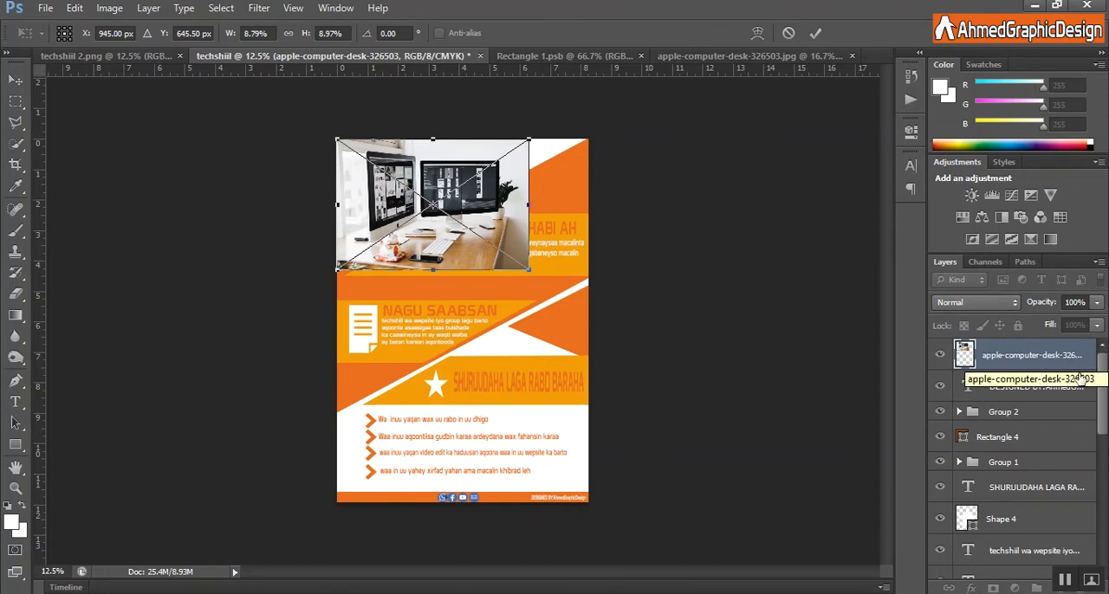
scroll(1014, 381, down, 5)
scroll(1014, 381, up, 5)
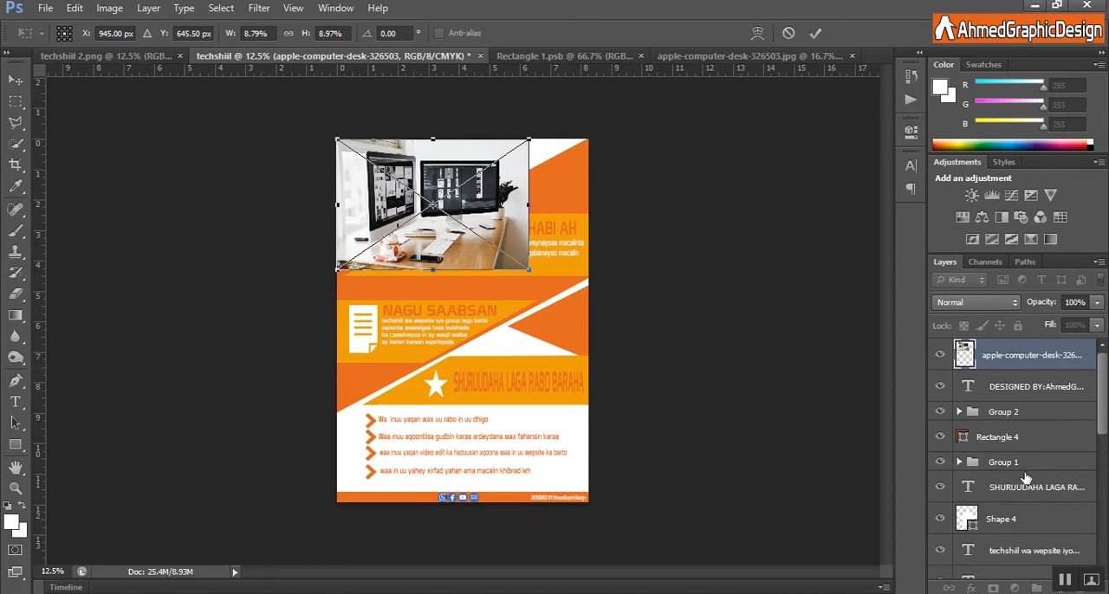
click(816, 33)
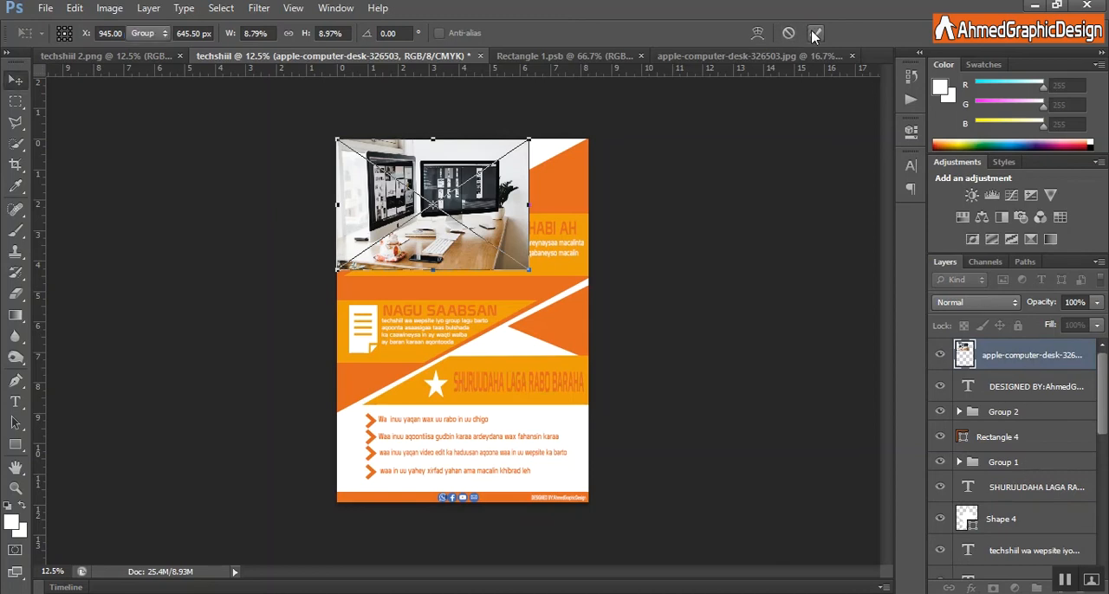
Reorder the desk photo layer so it sits directly above the Background, beneath Rectangle 1.
drag(1044, 356, 1050, 503)
drag(1104, 413, 1094, 442)
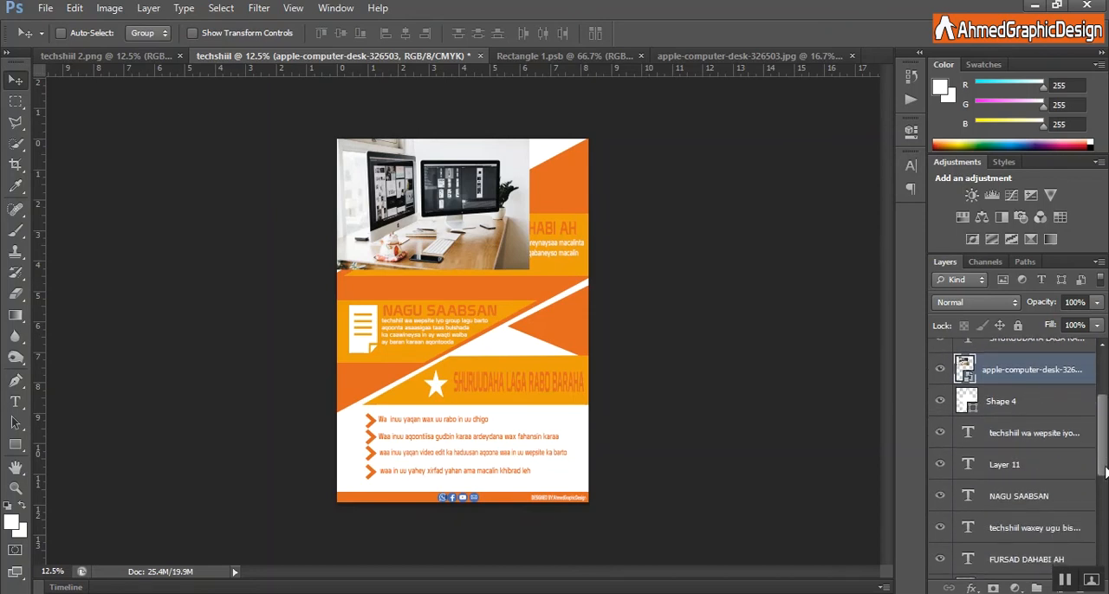
scroll(1106, 477, down, 4)
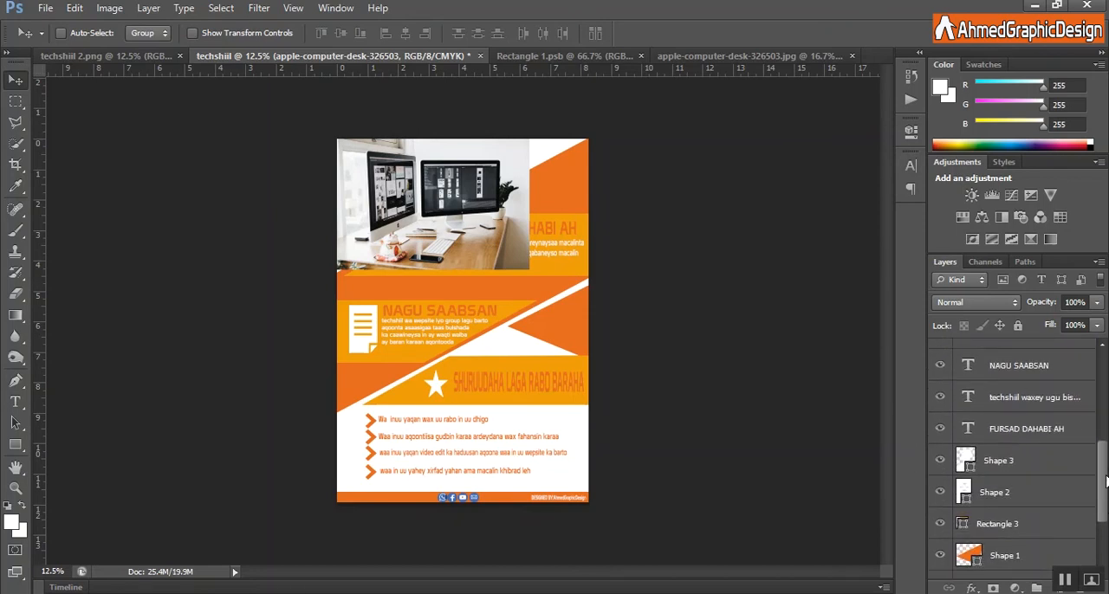
scroll(1106, 481, down, 4)
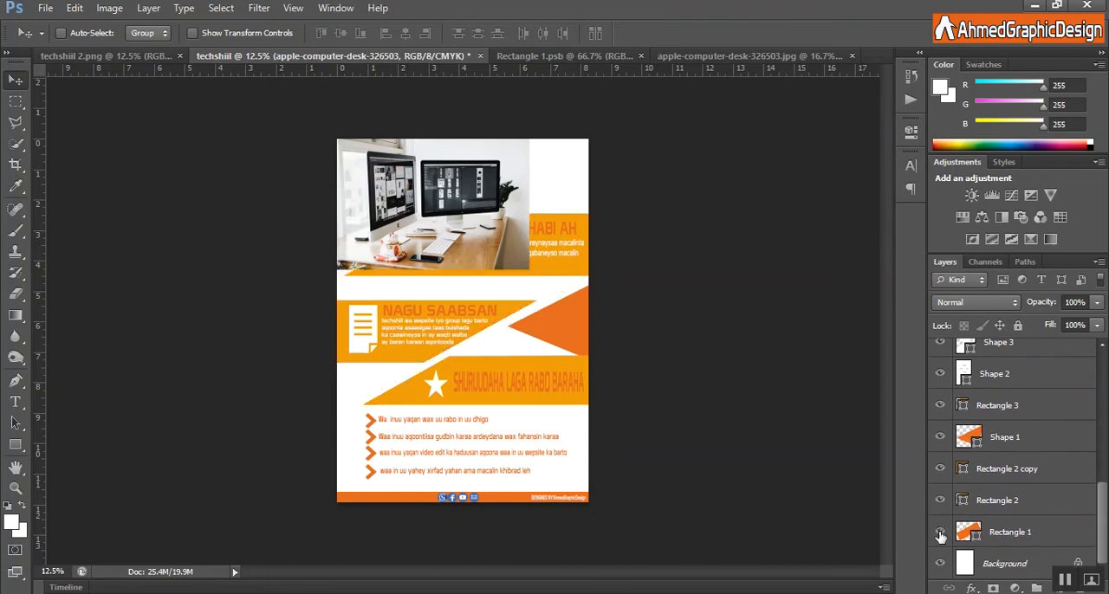
drag(1106, 527, 1106, 442)
drag(1051, 351, 1004, 529)
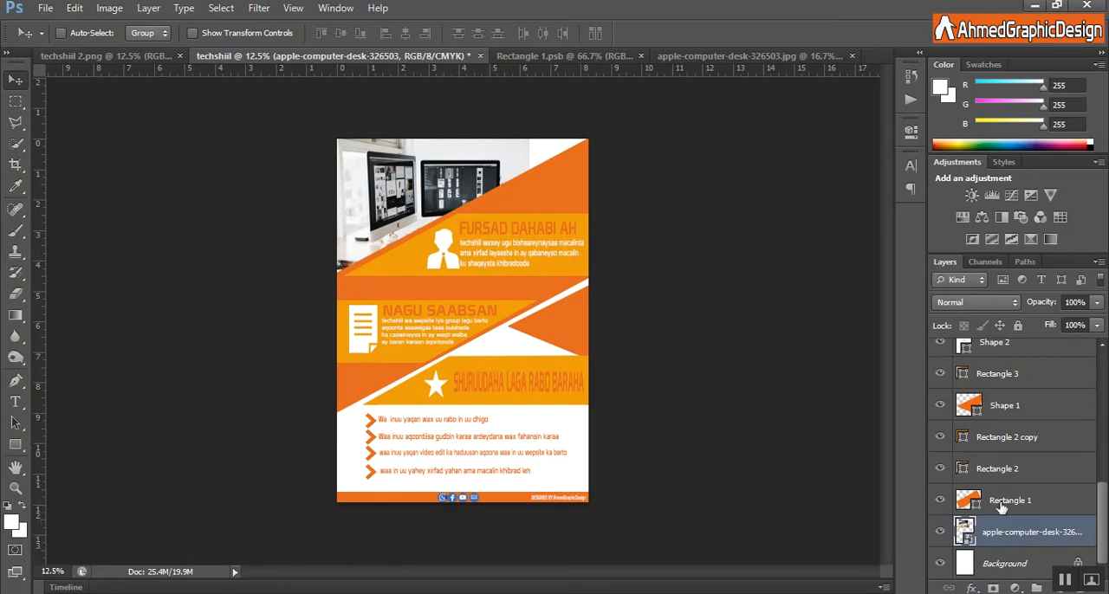
Narrow the desk photo to about 6.3% width, keeping its left edge on the page edge.
key(ctrl+t)
drag(533, 202, 472, 195)
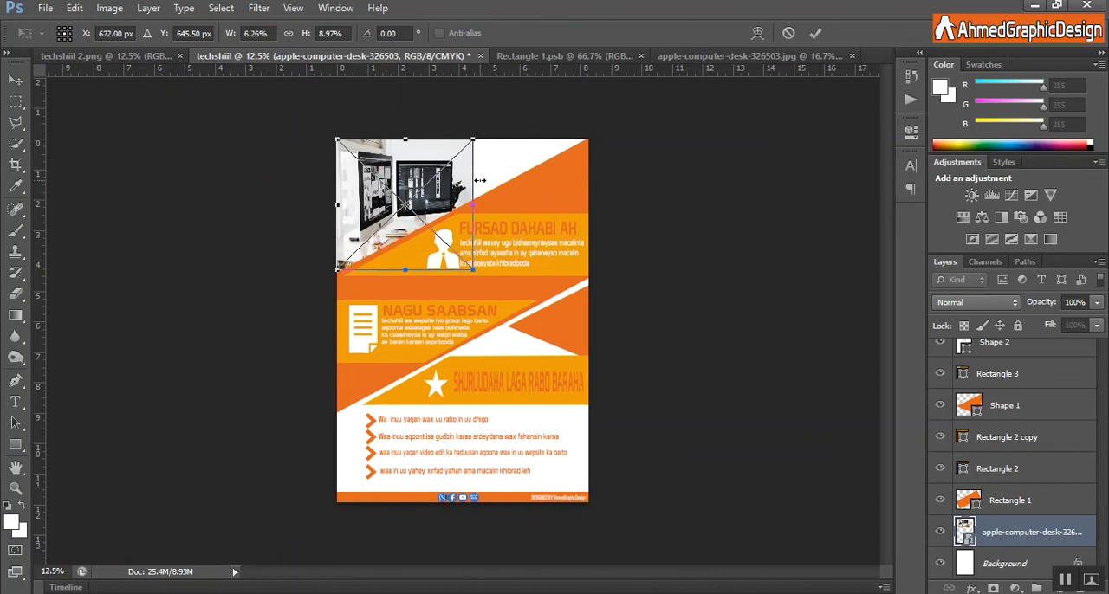
click(814, 36)
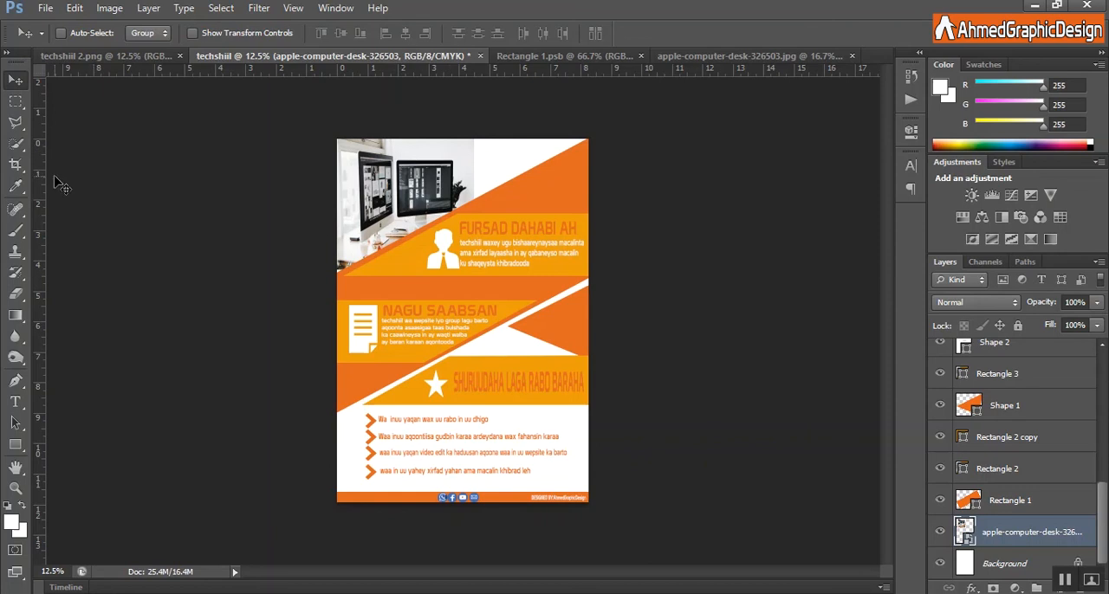
Rasterize the desk photo layer in preparation for a rectangular selection.
click(16, 101)
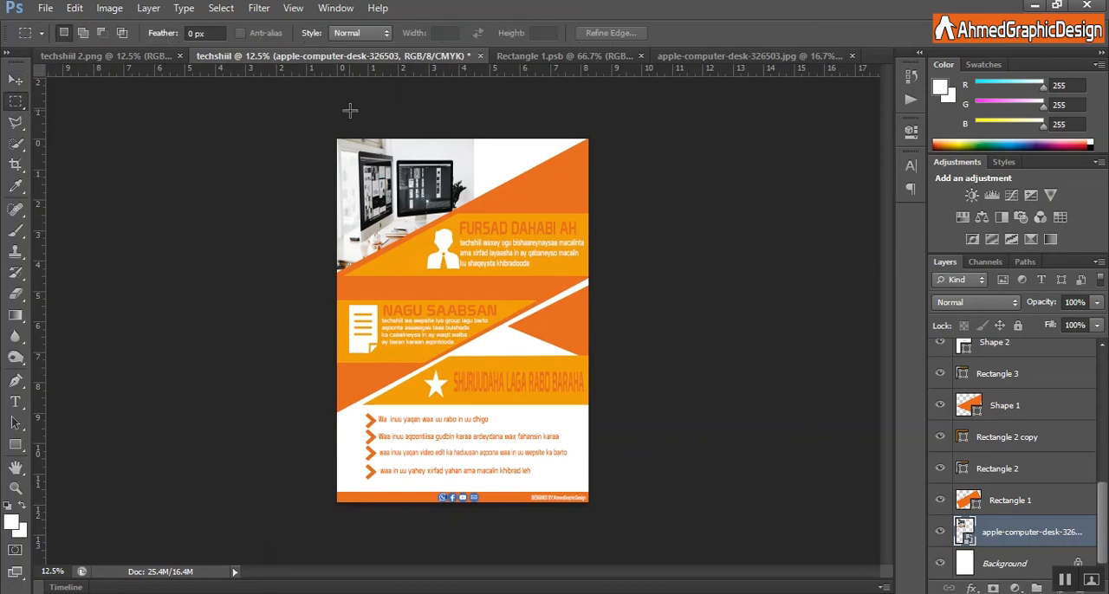
right_click(977, 508)
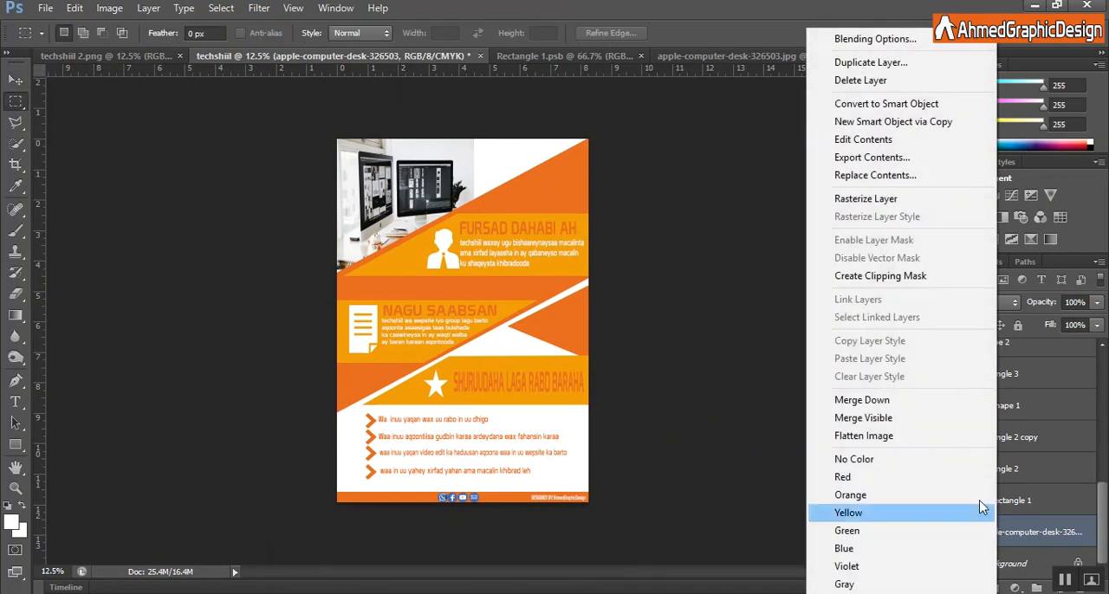
click(885, 200)
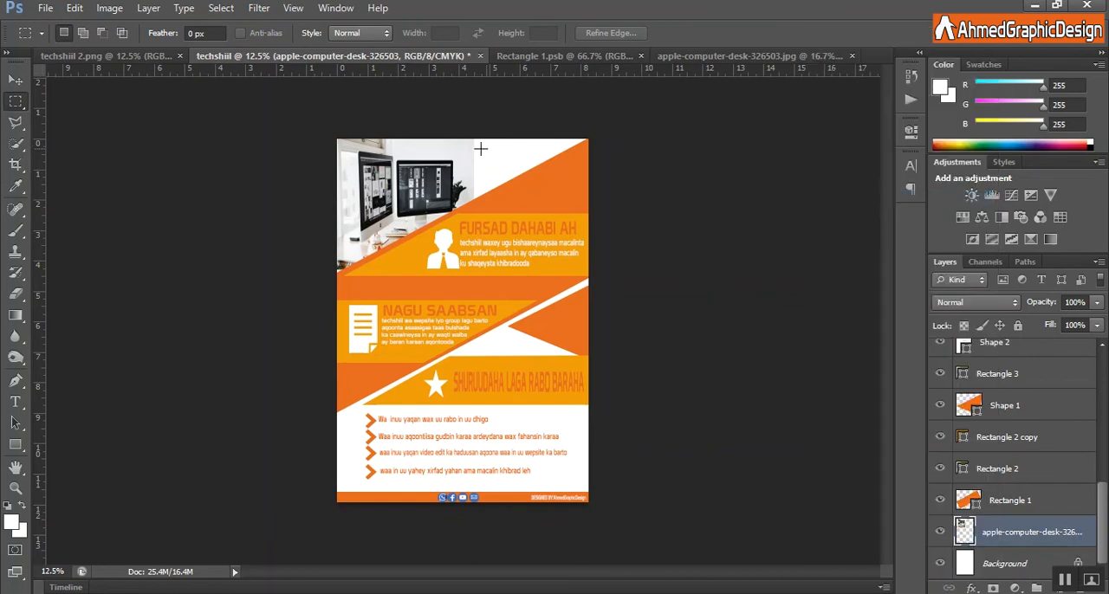
Copy a piece of the photo's pale wall to a new layer and stretch it over the white gap up to the page's right edge.
drag(450, 136, 596, 205)
key(ctrl+c)
key(ctrl+v)
key(ctrl+t)
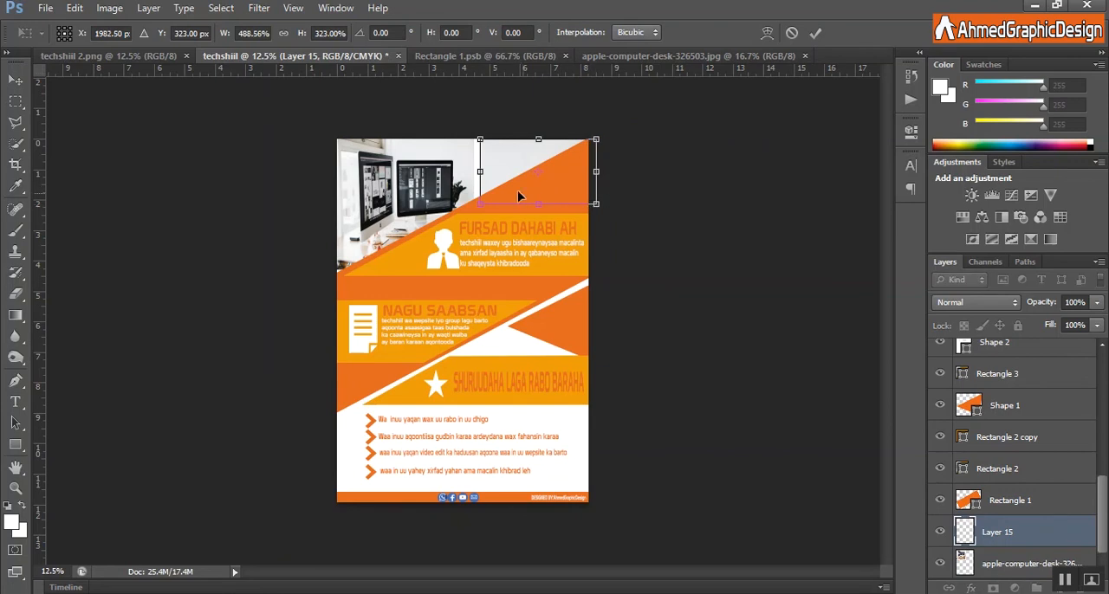
drag(481, 172, 462, 172)
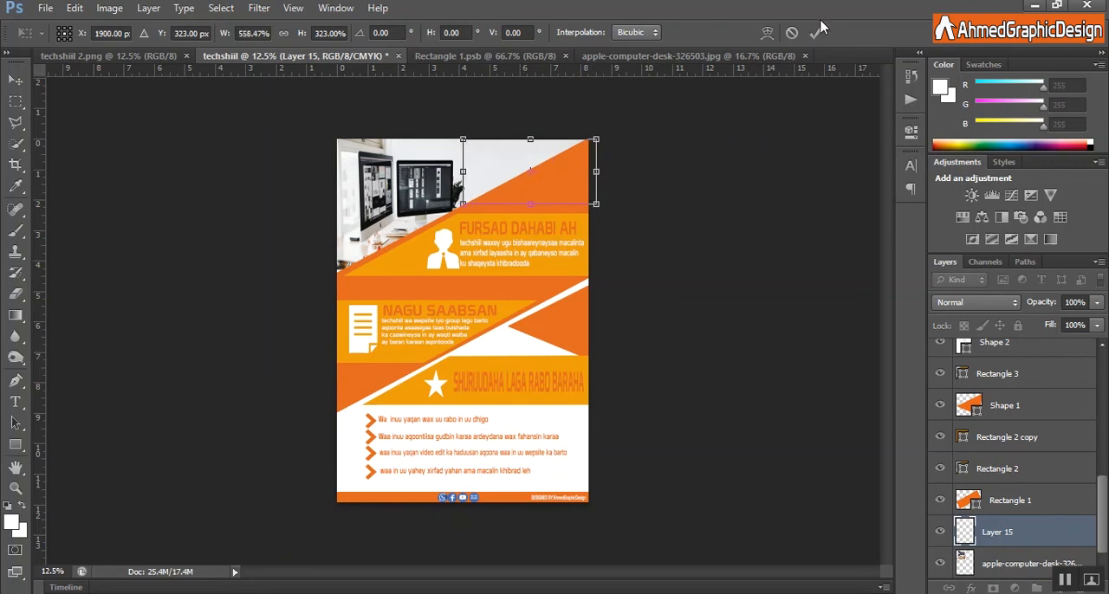
click(816, 33)
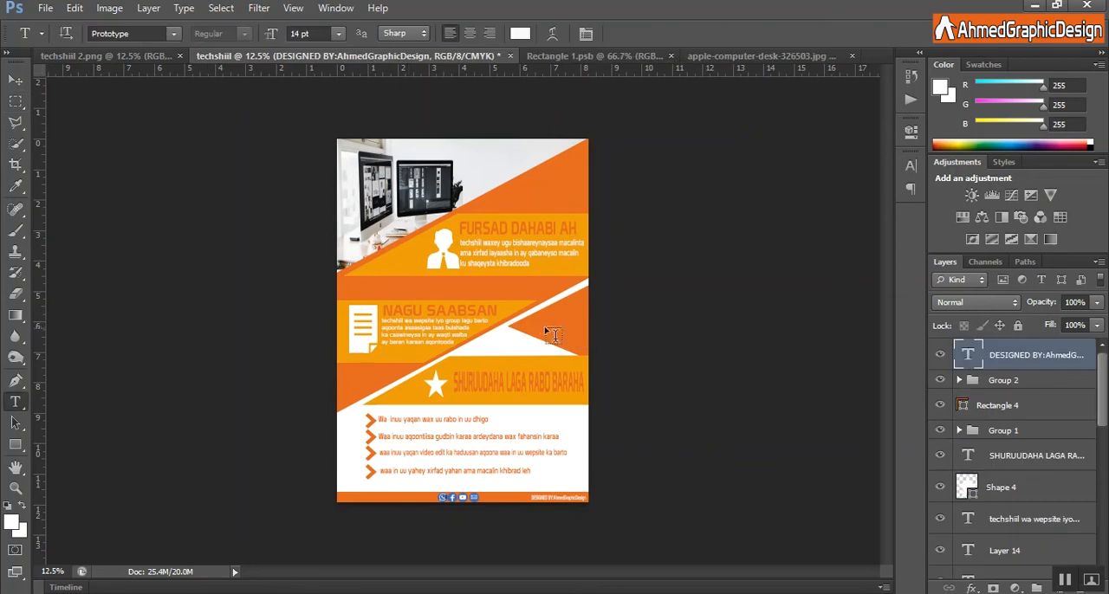
Add the white text "free" on the orange triangle at the page's right edge, enlarged to about 487% by 443% and rotated about -24.7°.
click(533, 319)
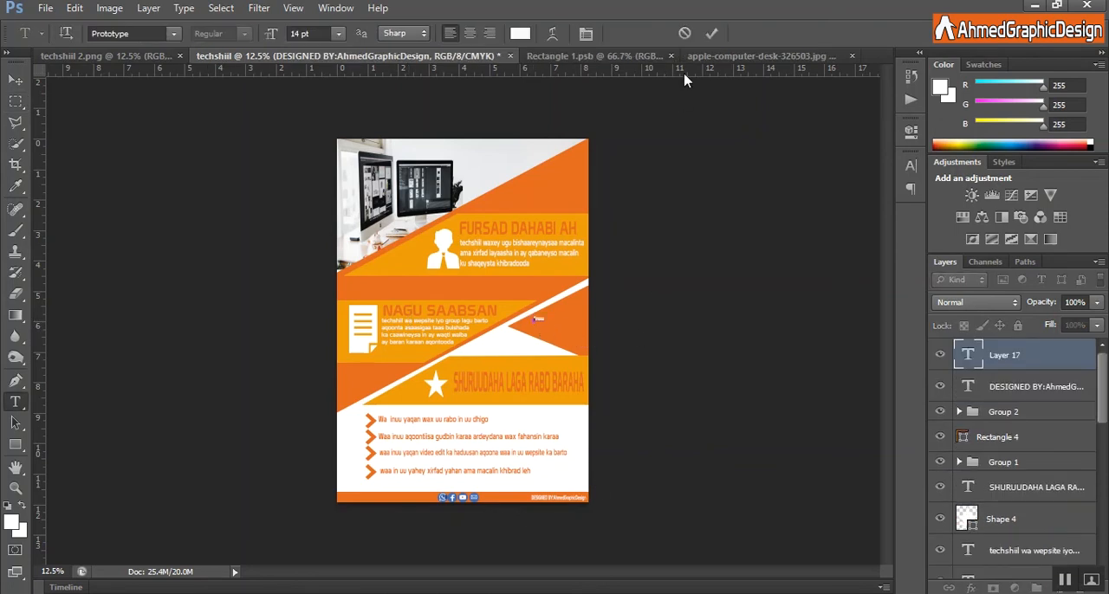
click(712, 32)
key(ctrl+t)
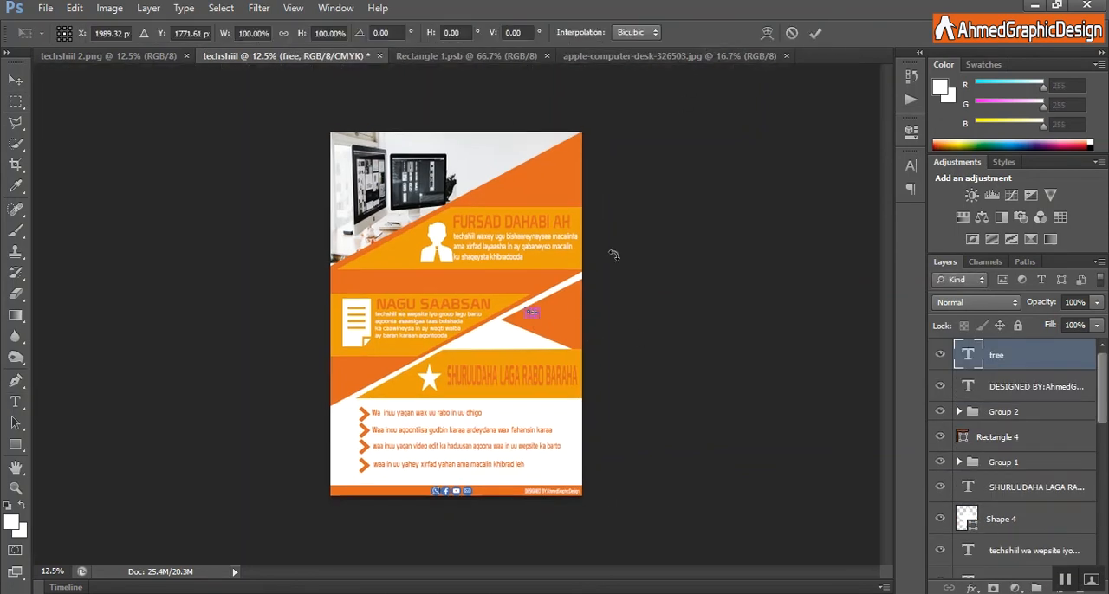
drag(557, 333, 577, 300)
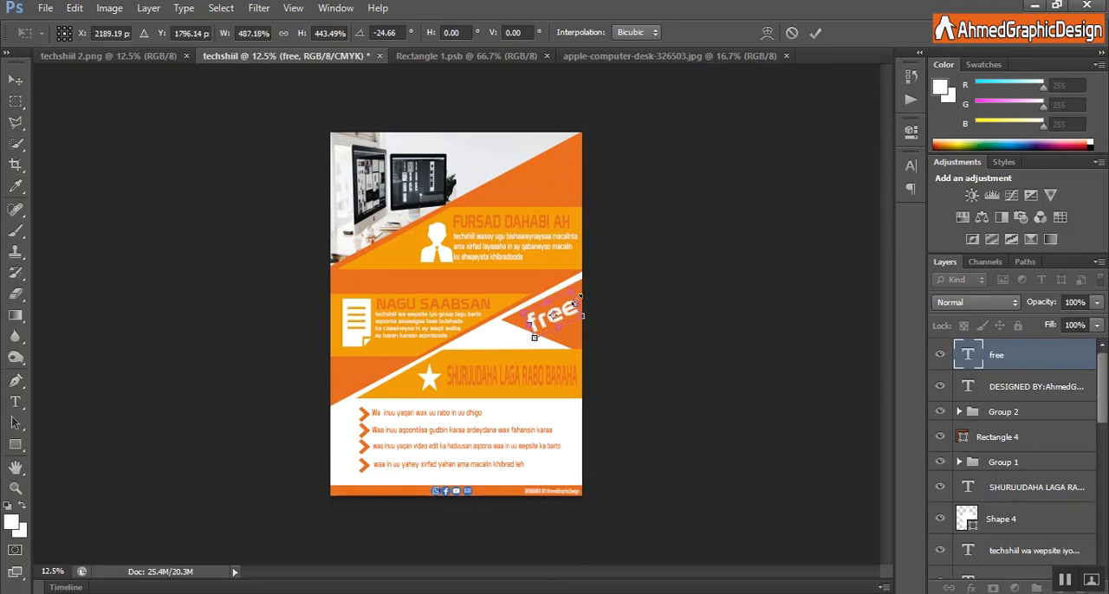
click(815, 33)
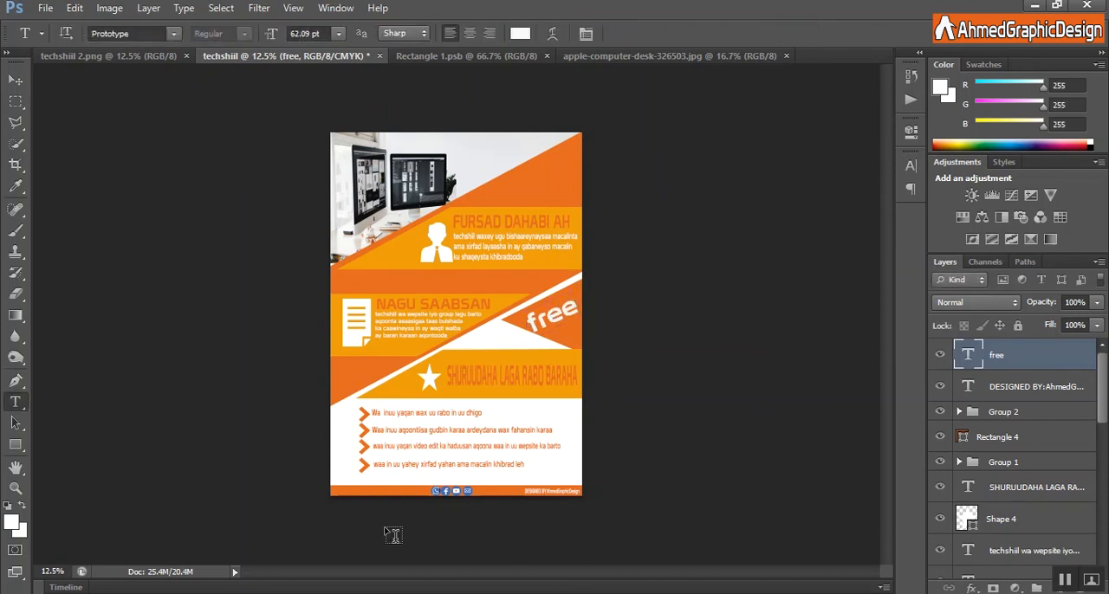